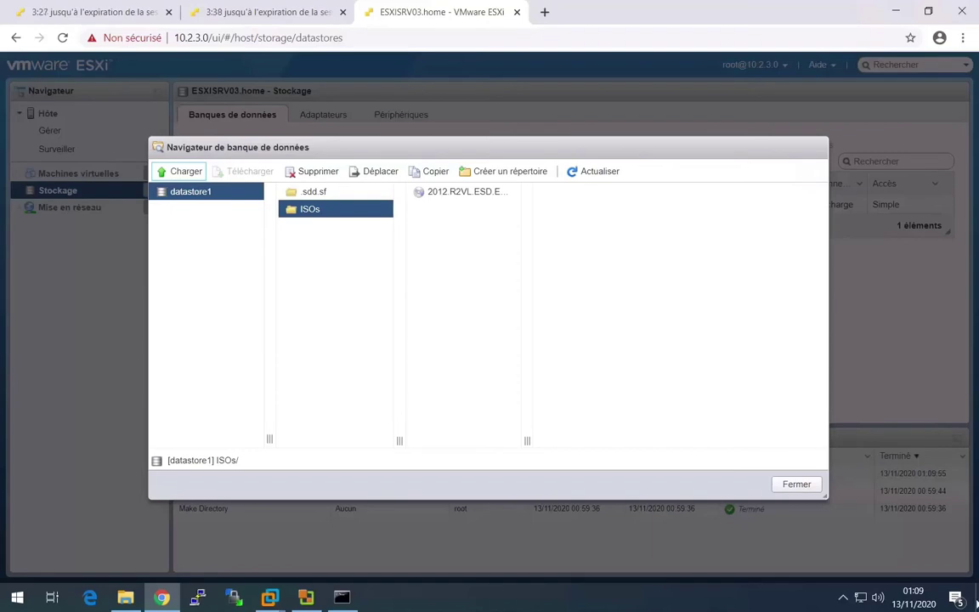
- Close the datastore browser, go from datastore1 to Virtual Machines, and choose Create/Register VM
left_click(796, 483)
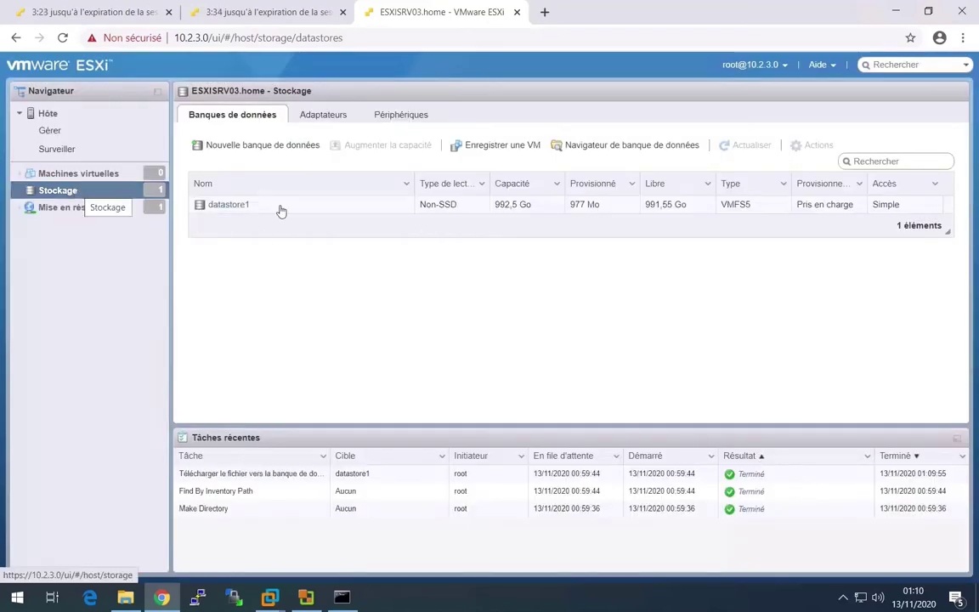
left_click(231, 205)
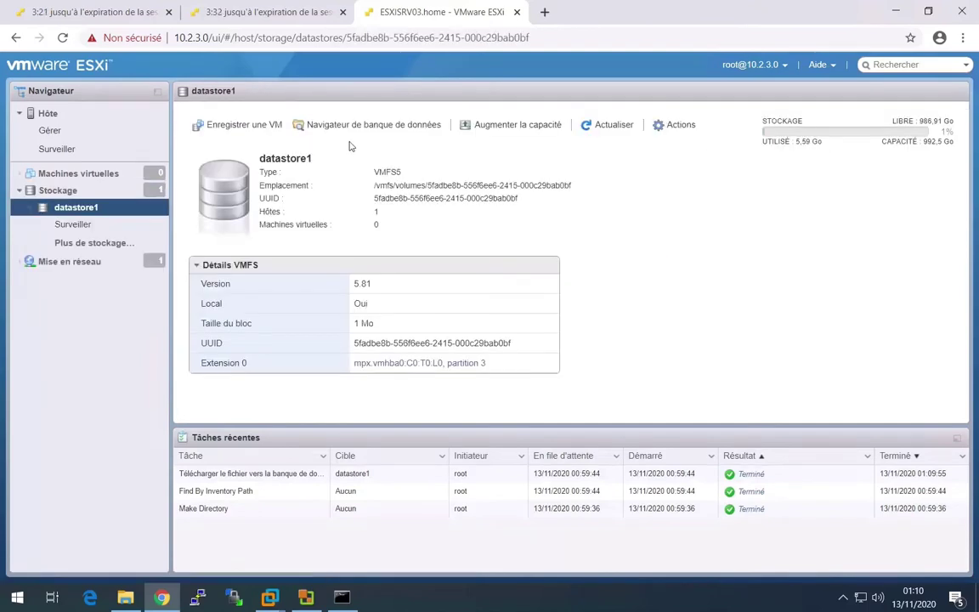
left_click(75, 171)
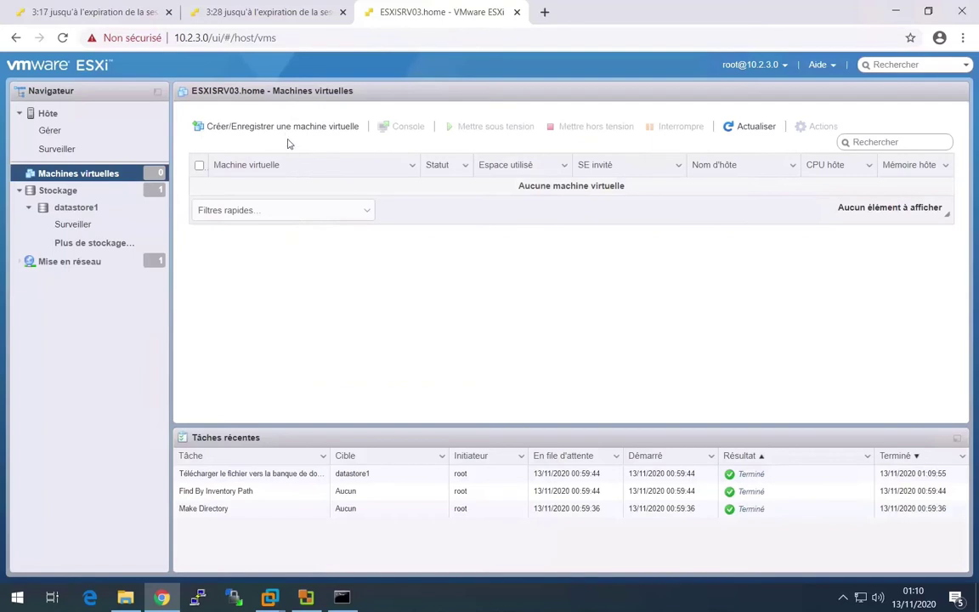
left_click(260, 127)
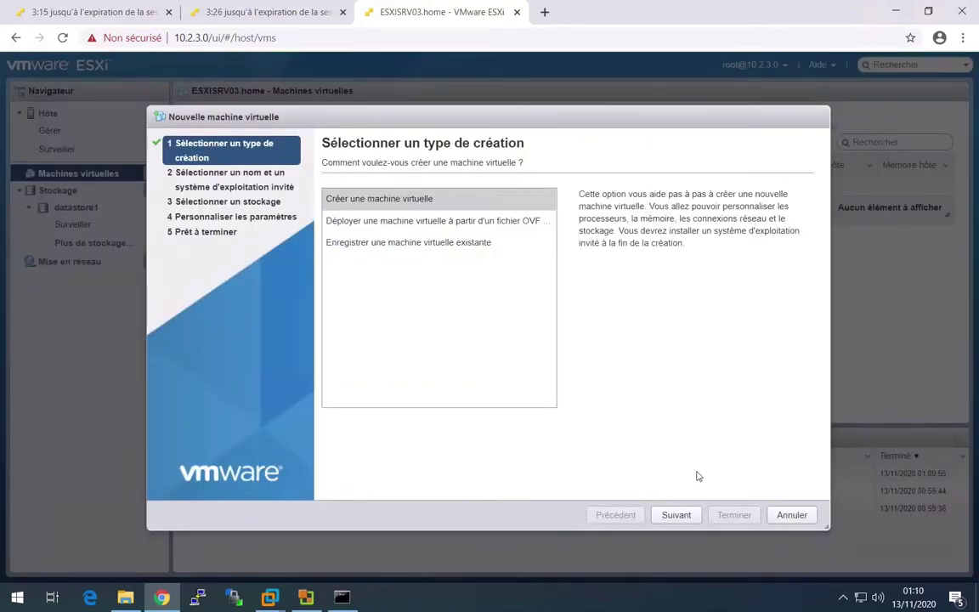
- Choose to create a new virtual machine and name it 'vcenter'
left_click(677, 515)
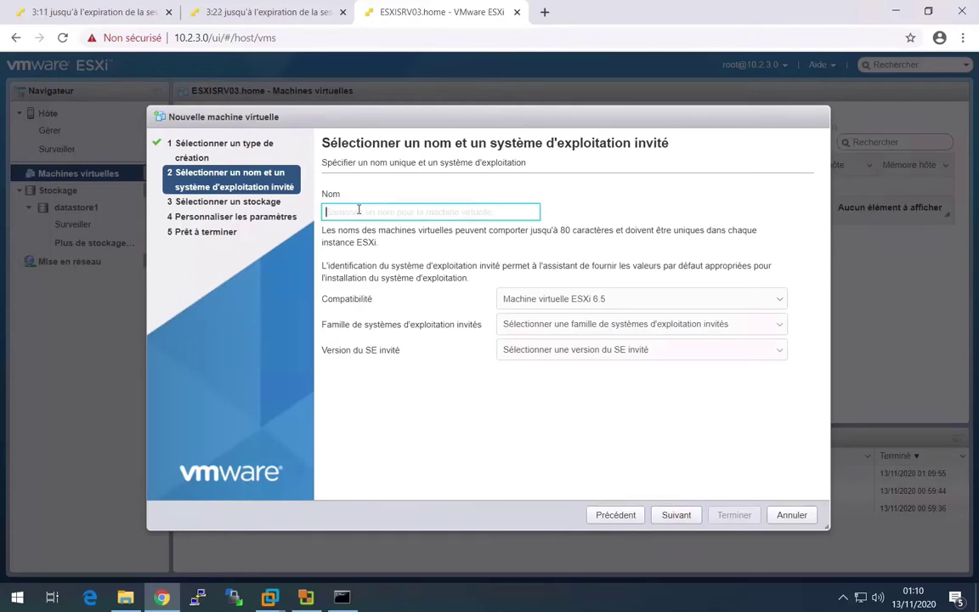
type("vcnter")
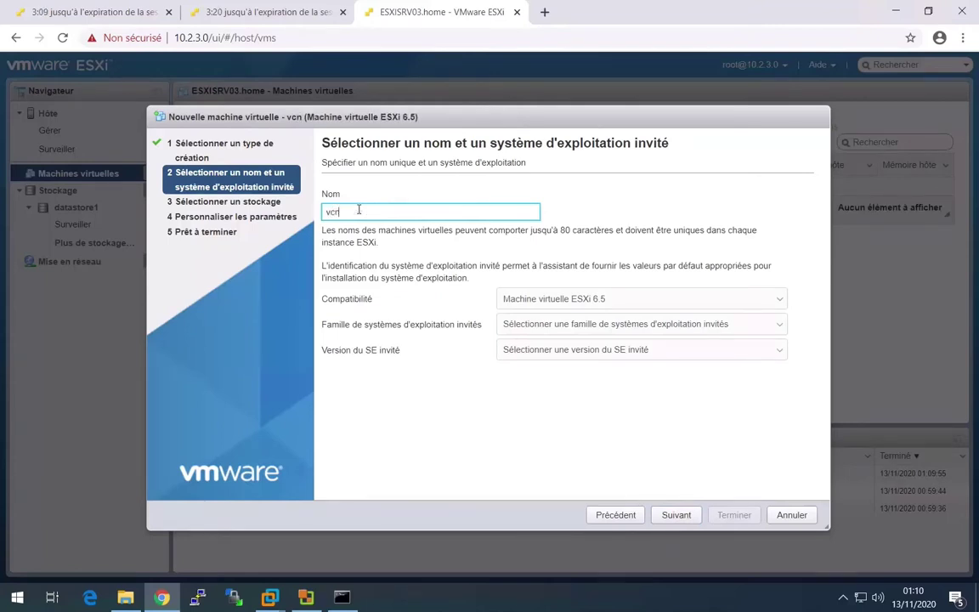
key("BackSpace")
key("BackSpace")
key("BackSpace")
key("BackSpace")
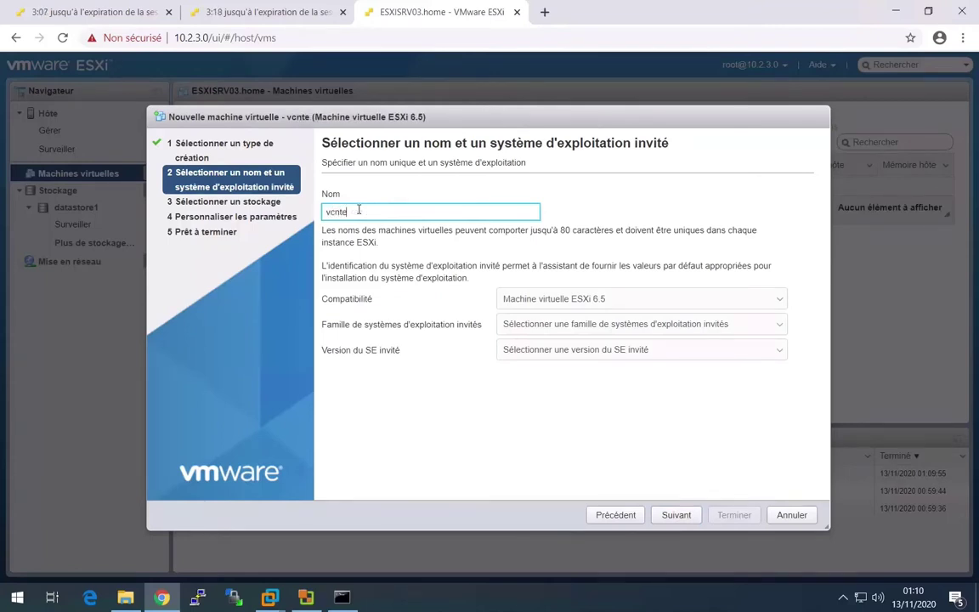
type("enter")
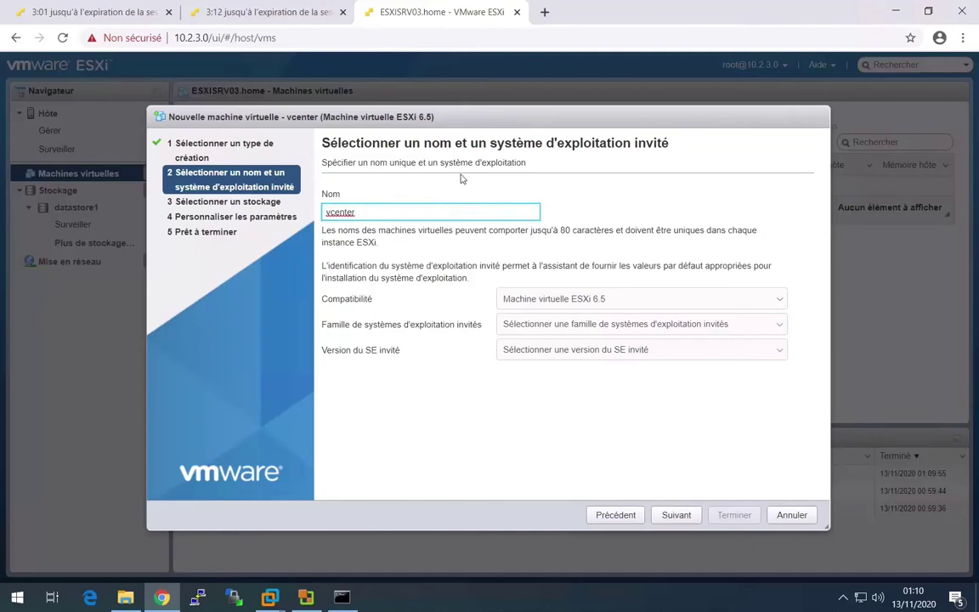
- Set the guest OS to Windows, Windows Server 2016 (64-bit), and keep datastore1 as storage
left_click(646, 324)
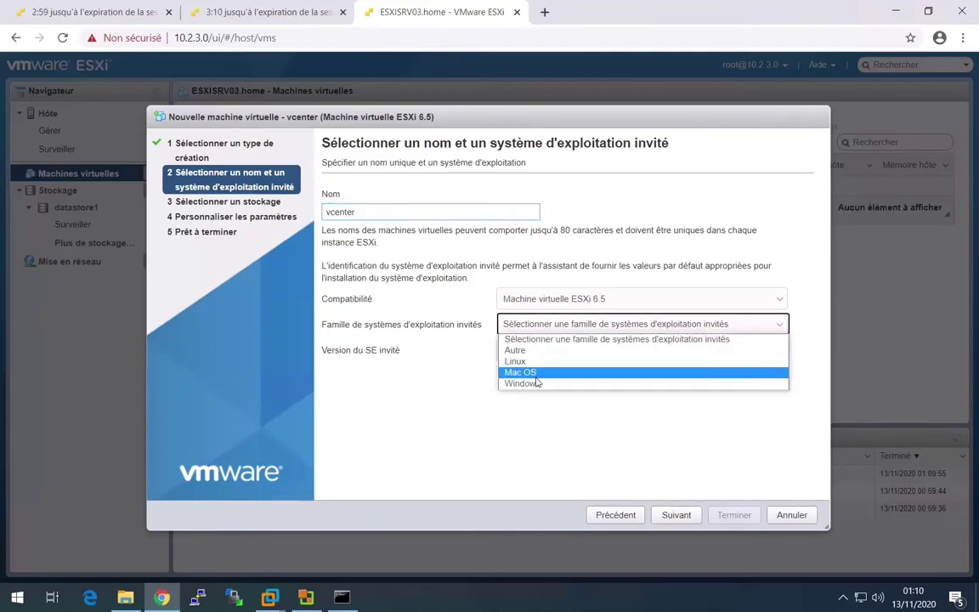
left_click(537, 384)
left_click(548, 350)
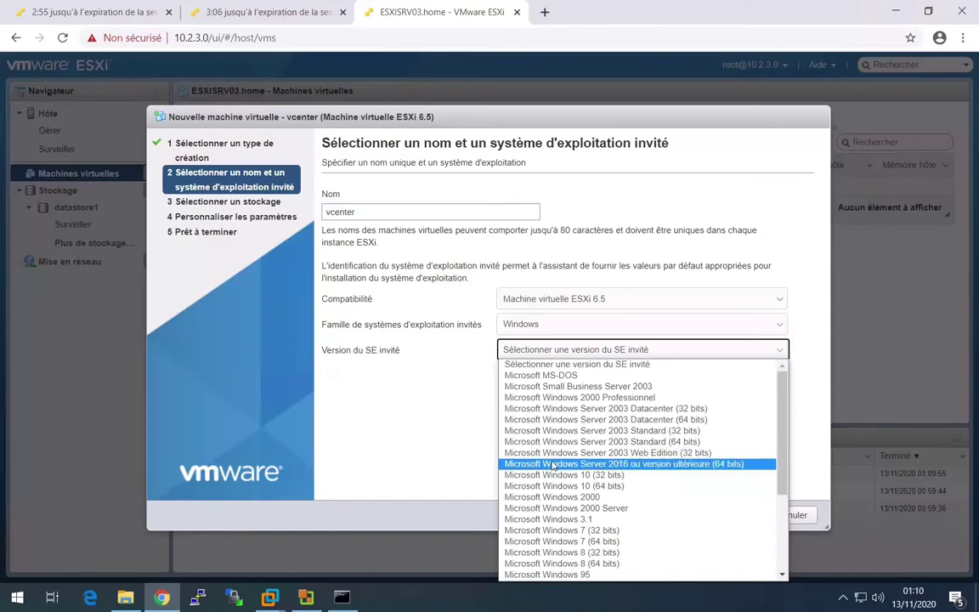
left_click(553, 465)
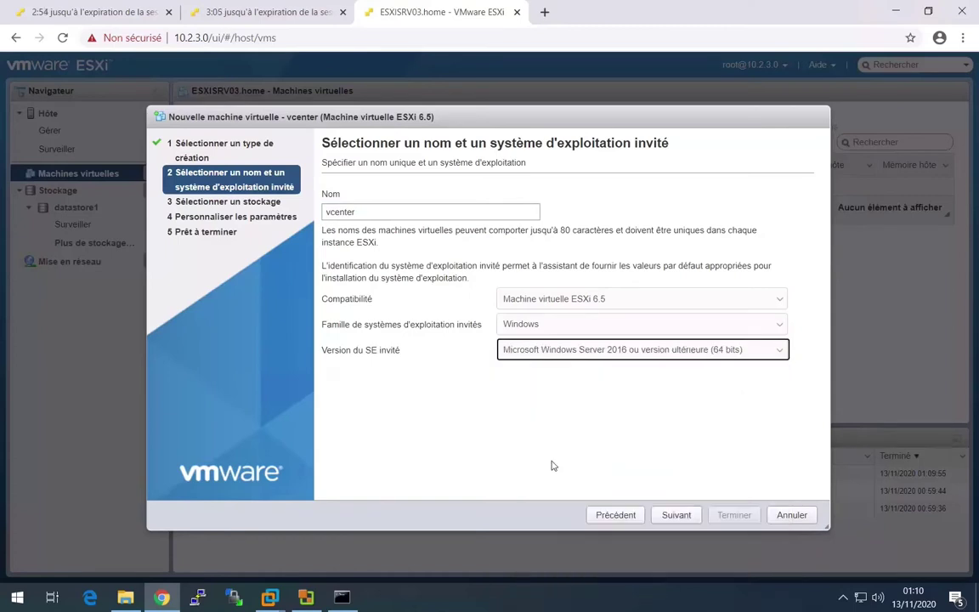
left_click(671, 519)
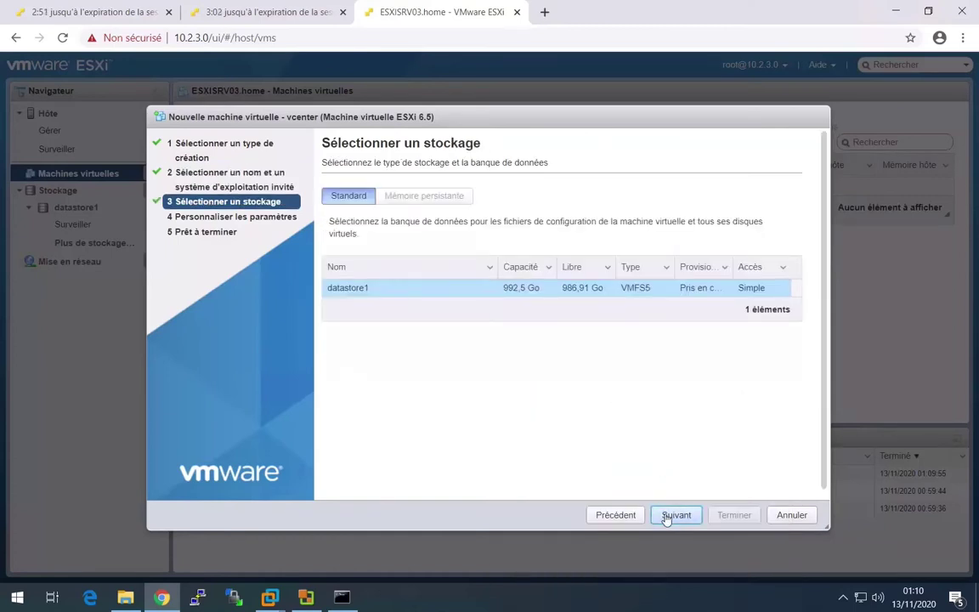
left_click(667, 519)
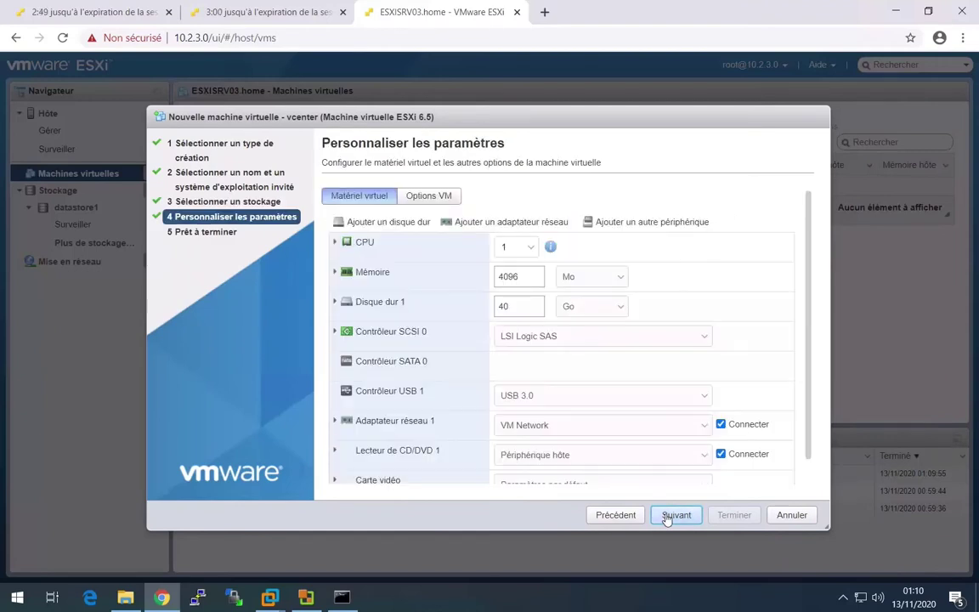
- Give the VM 4 CPUs and 10 GB of memory
left_click(520, 247)
left_click(504, 311)
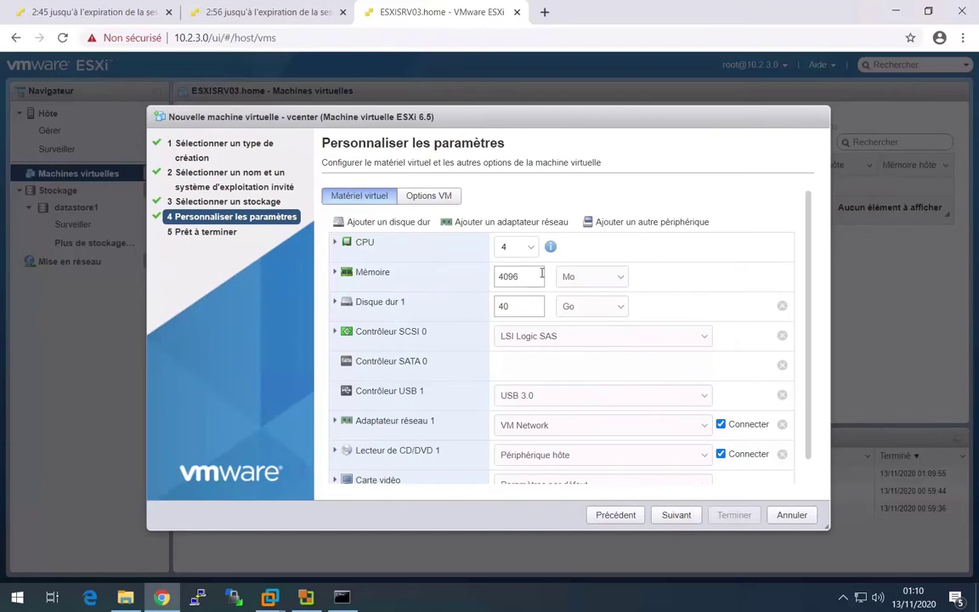
left_click_drag(541, 273, 494, 272)
type("10")
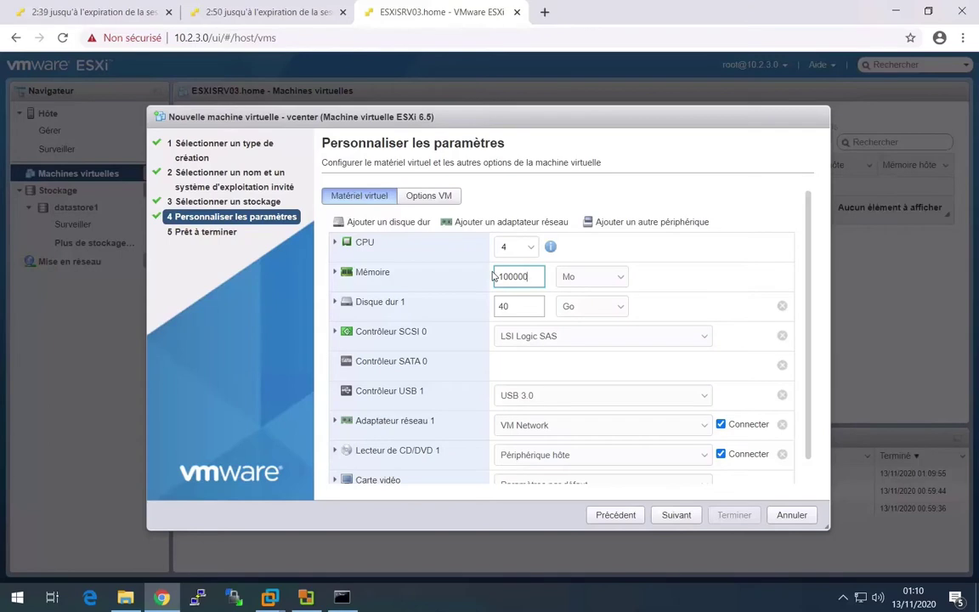
type("0")
key("BackSpace")
left_click(587, 277)
left_click(583, 299)
left_click(576, 322)
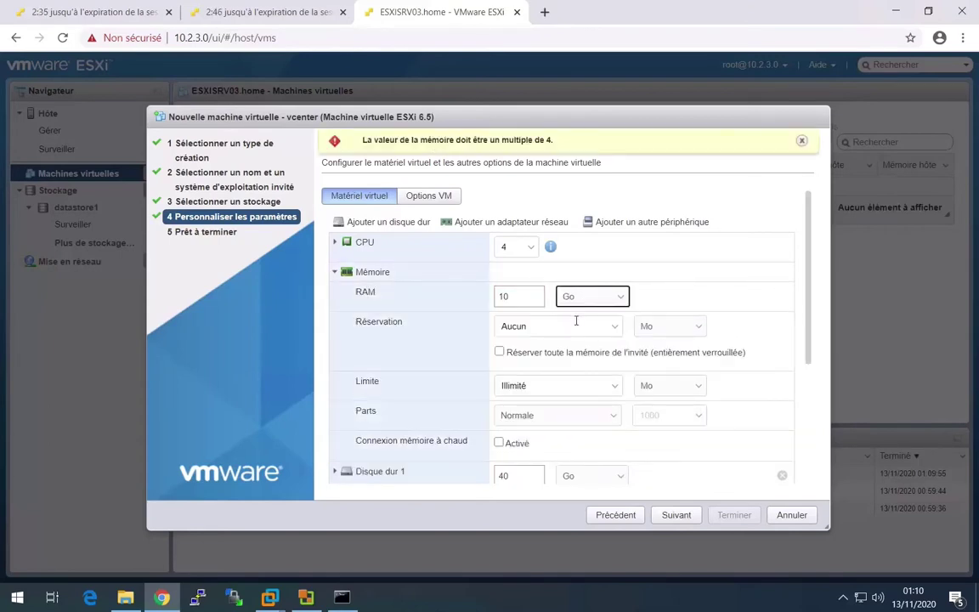
left_click_drag(811, 272, 812, 362)
- Set Hard disk 1 to 250 GB with thin provisioning
left_click_drag(507, 333, 493, 340)
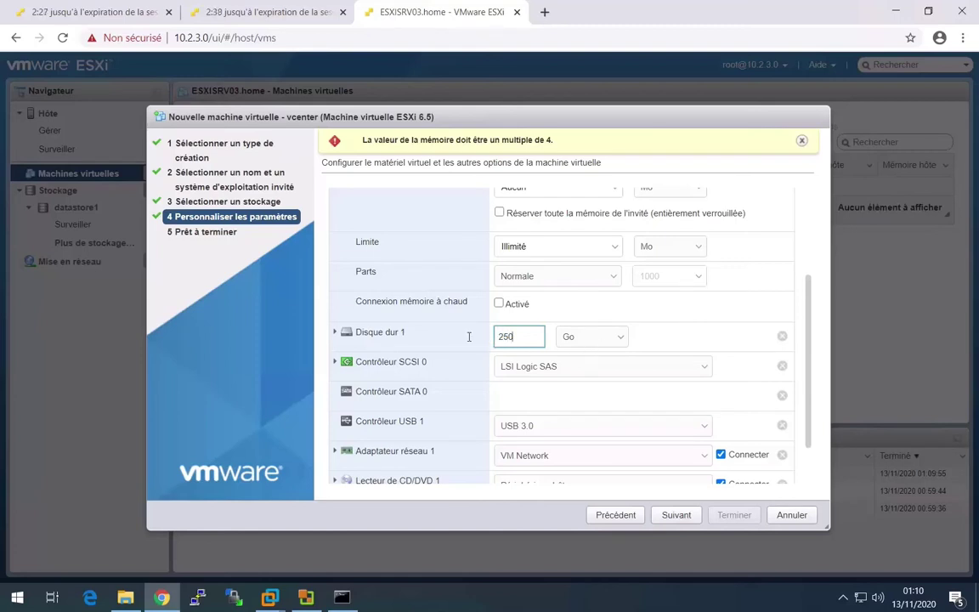
left_click(334, 331)
left_click(536, 423)
left_click_drag(807, 310, 797, 426)
scroll(796, 425, "down", 1)
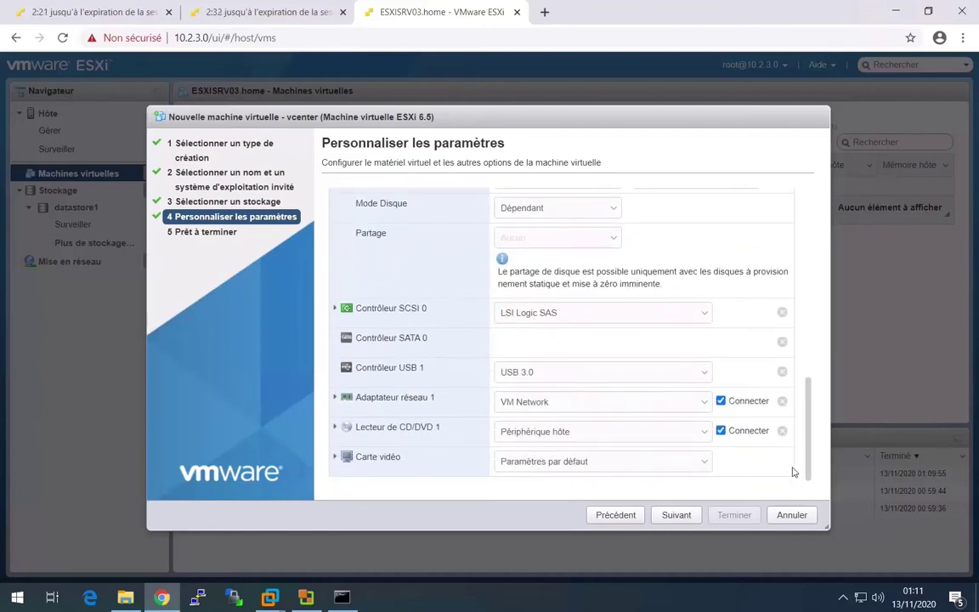
- Mount 2012.R2VL.ESD.ENU FEB2017.iso from datastore1's ISOs folder in CD/DVD drive 1
left_click(595, 436)
left_click(589, 444)
left_click(395, 209)
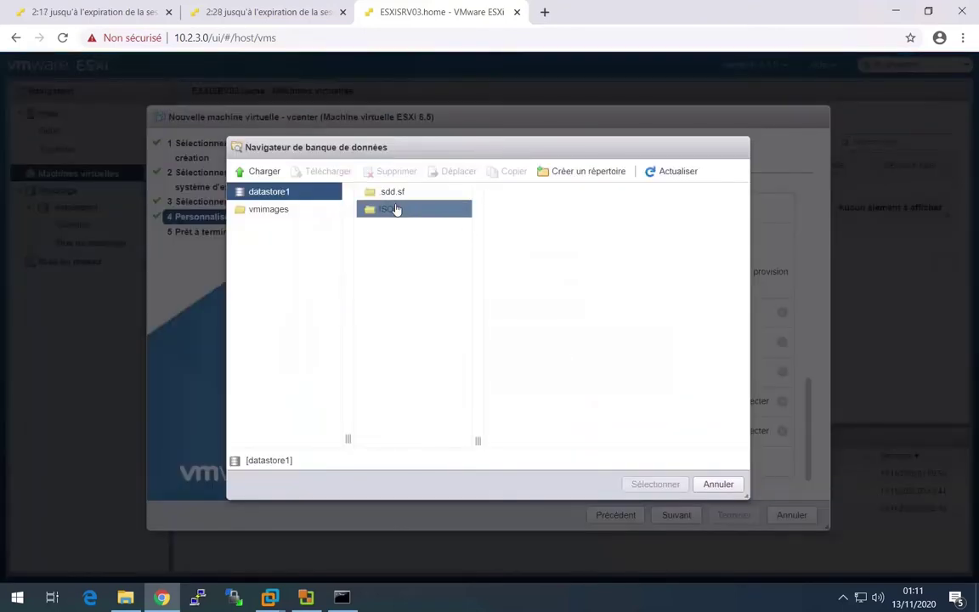
left_click(546, 194)
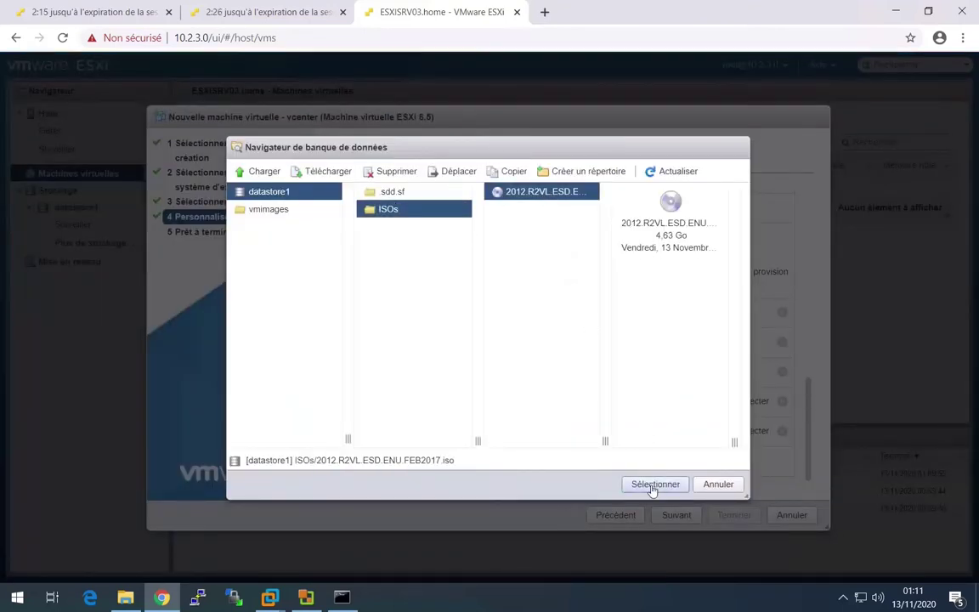
left_click(655, 484)
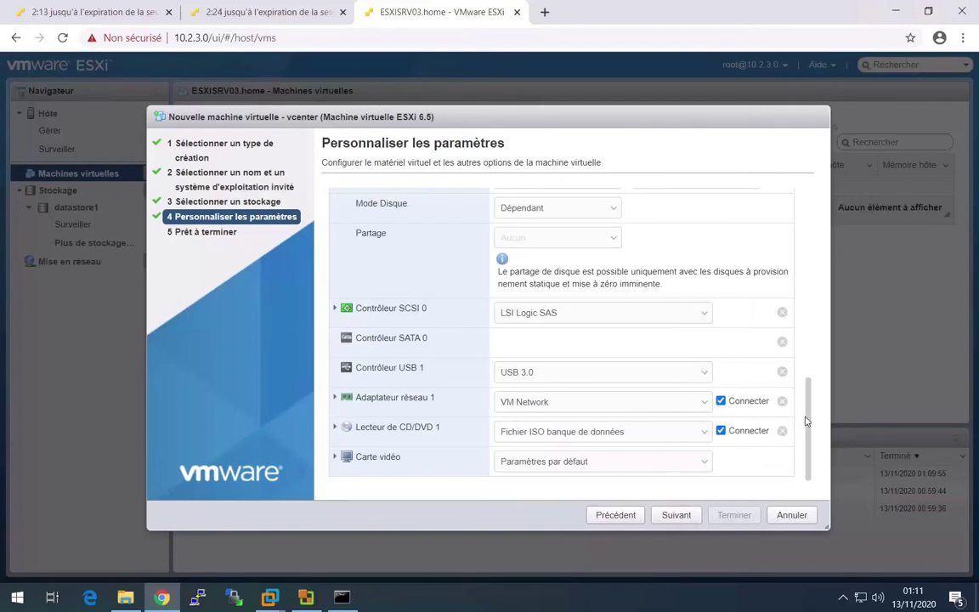
- Switch the video card to custom settings with 32 MB video memory
left_click(333, 457)
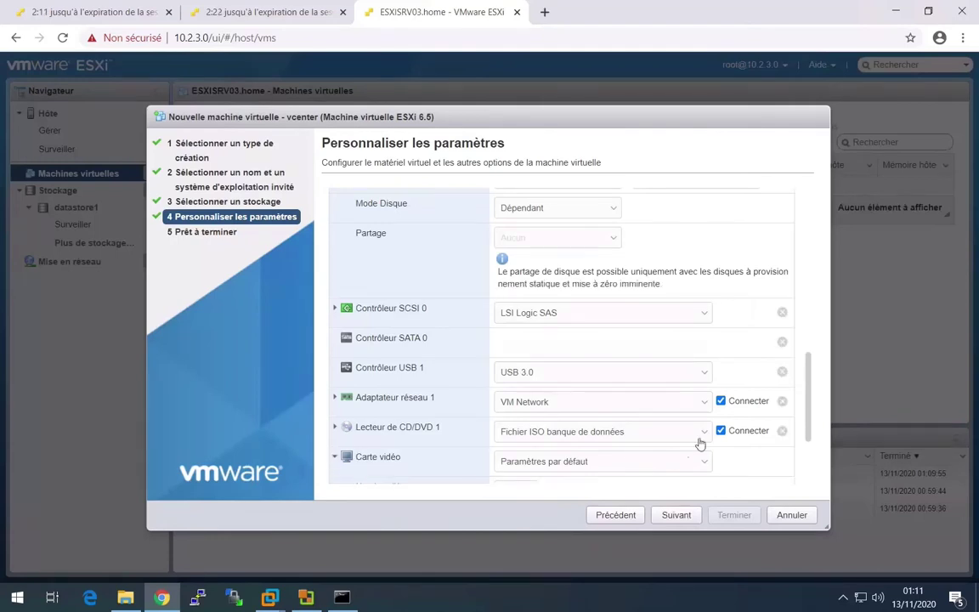
left_click_drag(809, 396, 804, 459)
left_click(507, 344)
left_click(549, 368)
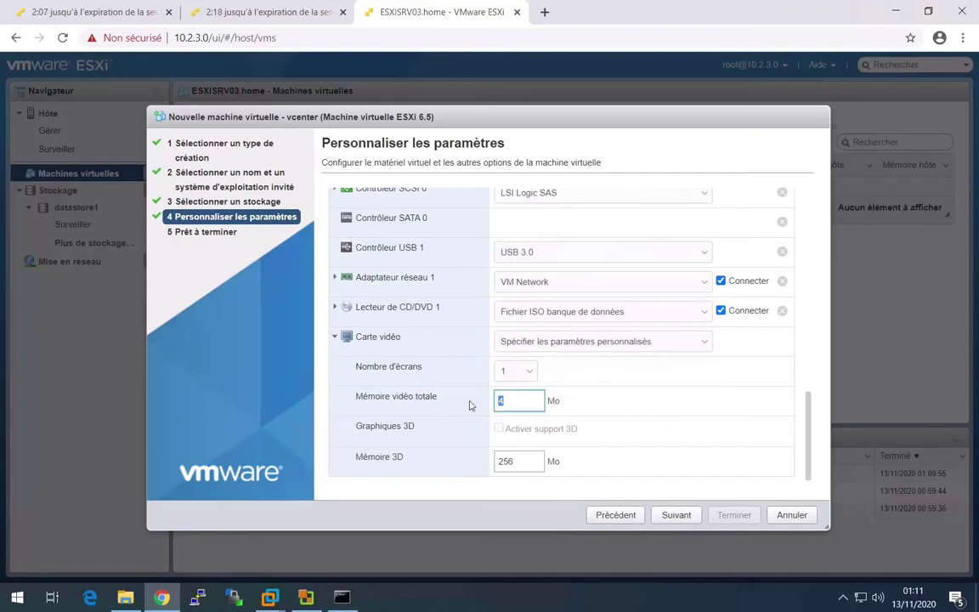
type("32")
left_click(683, 517)
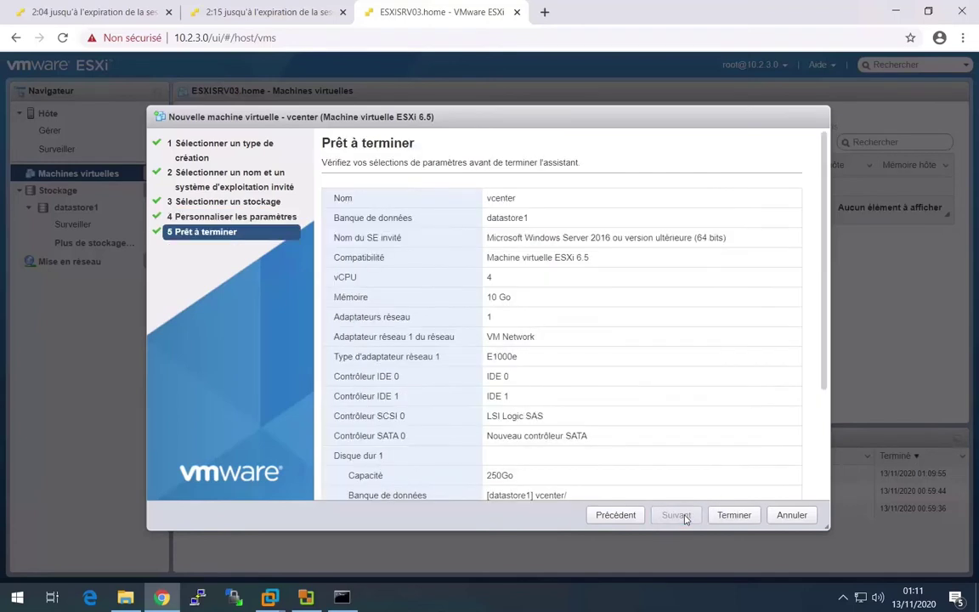
- Finish creating the vcenter VM, then power it on and open its console
left_click(729, 515)
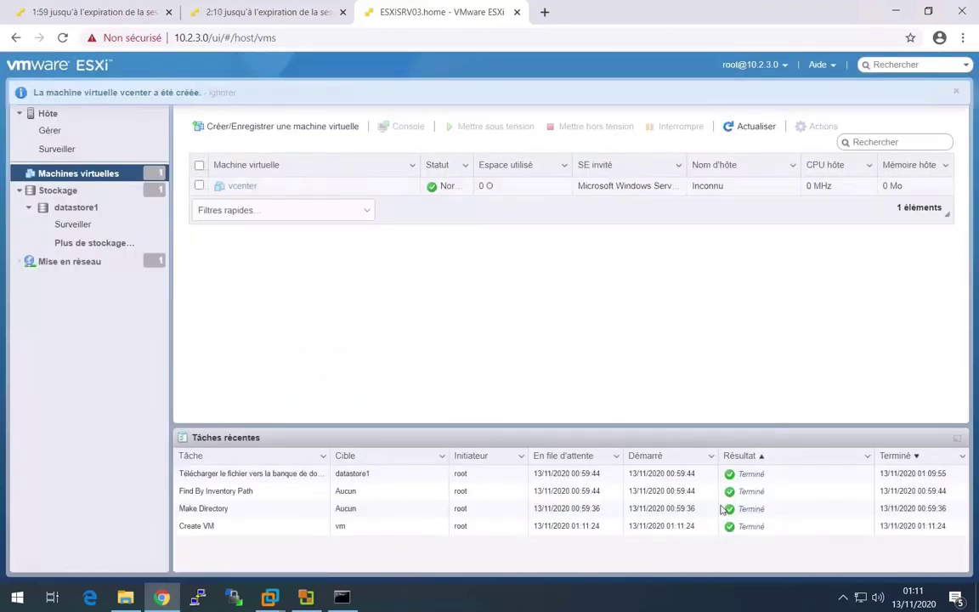
left_click(241, 187)
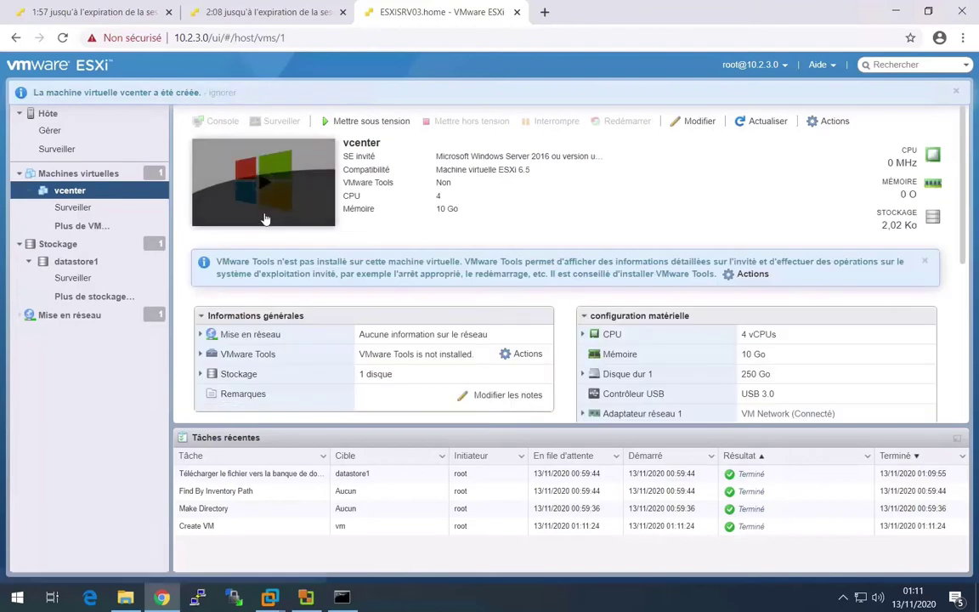
left_click(280, 176)
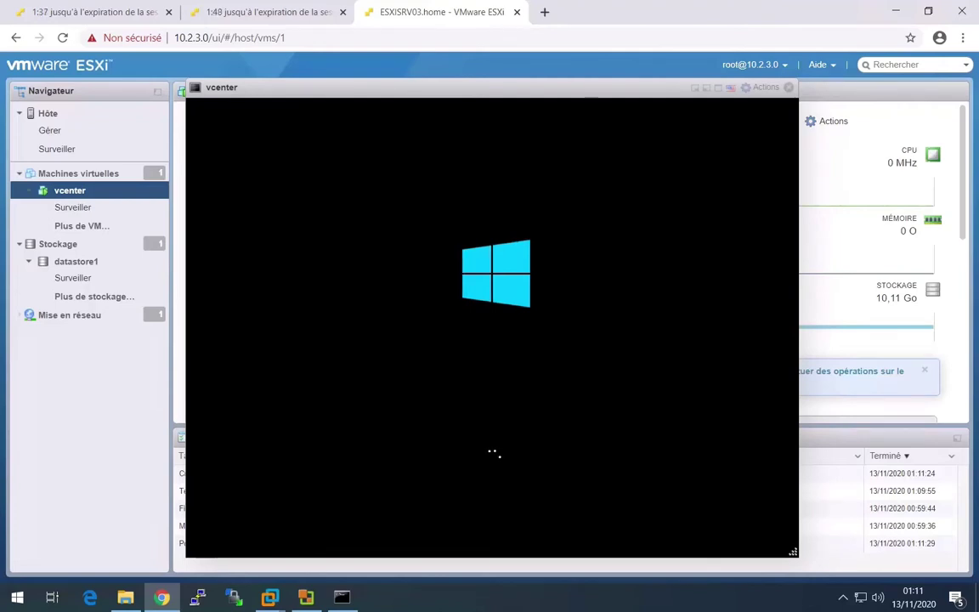
- Choose French (France) time and currency format in Windows Setup, then start Install now
left_click_drag(431, 94, 403, 89)
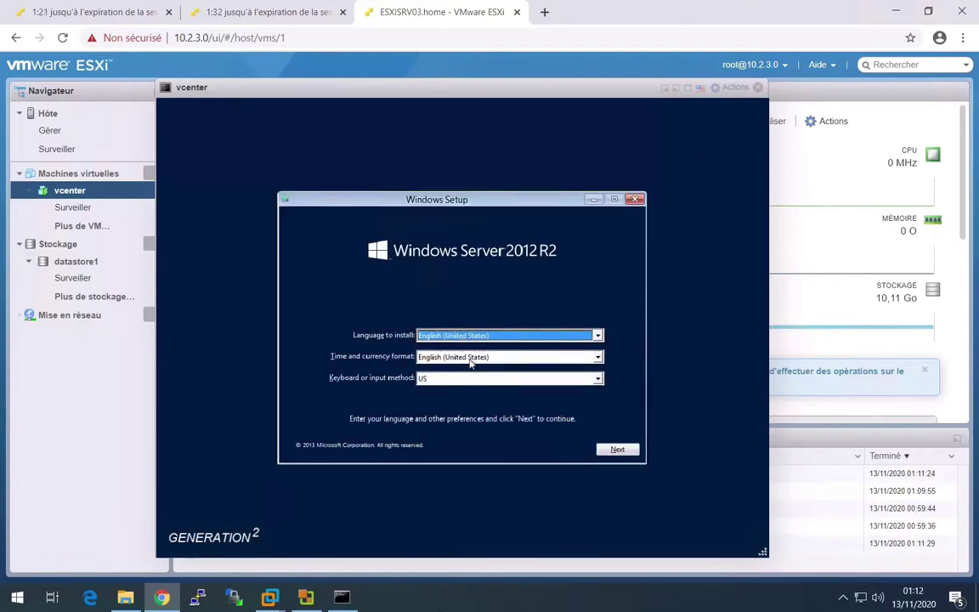
left_click(470, 358)
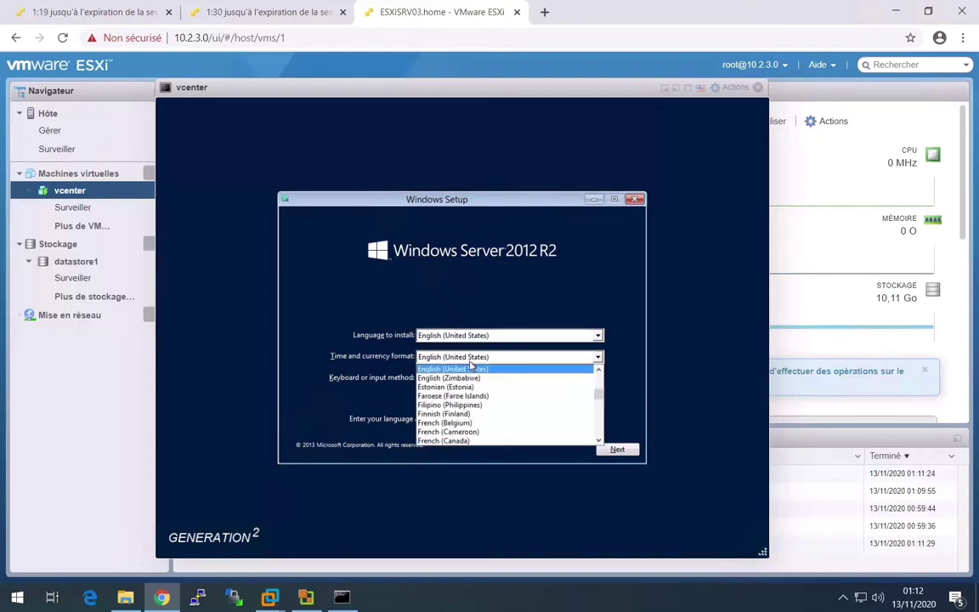
left_click(599, 441)
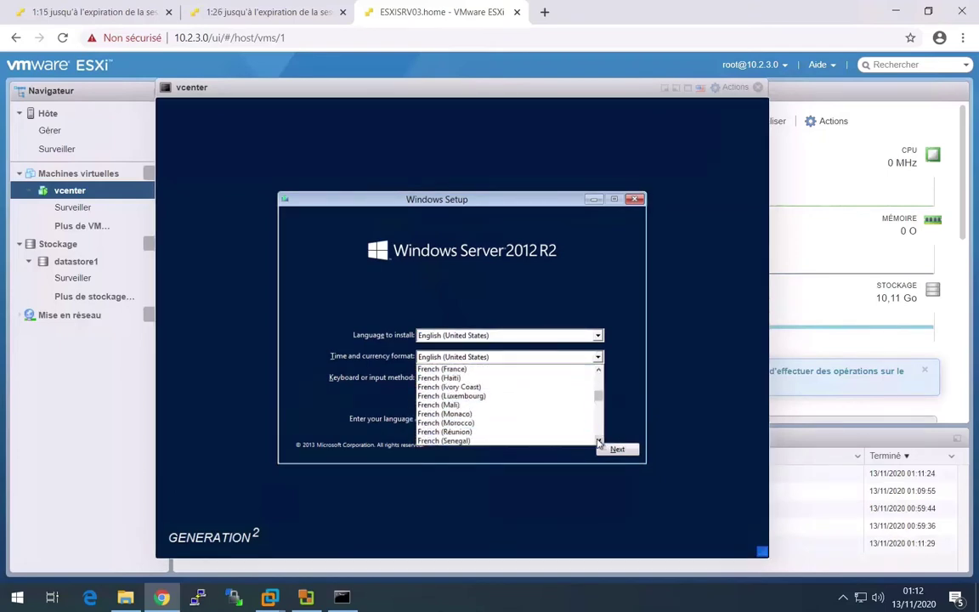
left_click(520, 370)
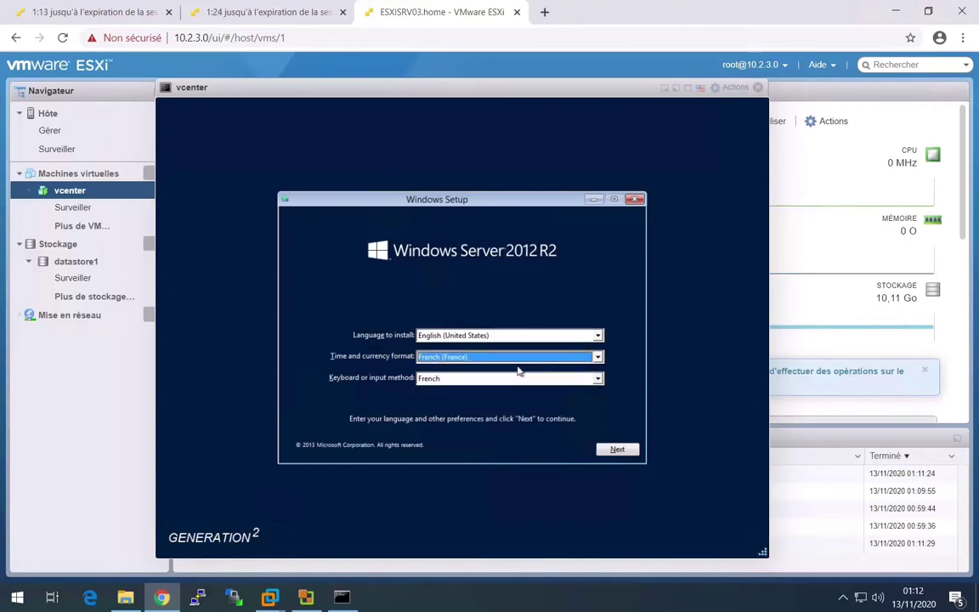
left_click(627, 452)
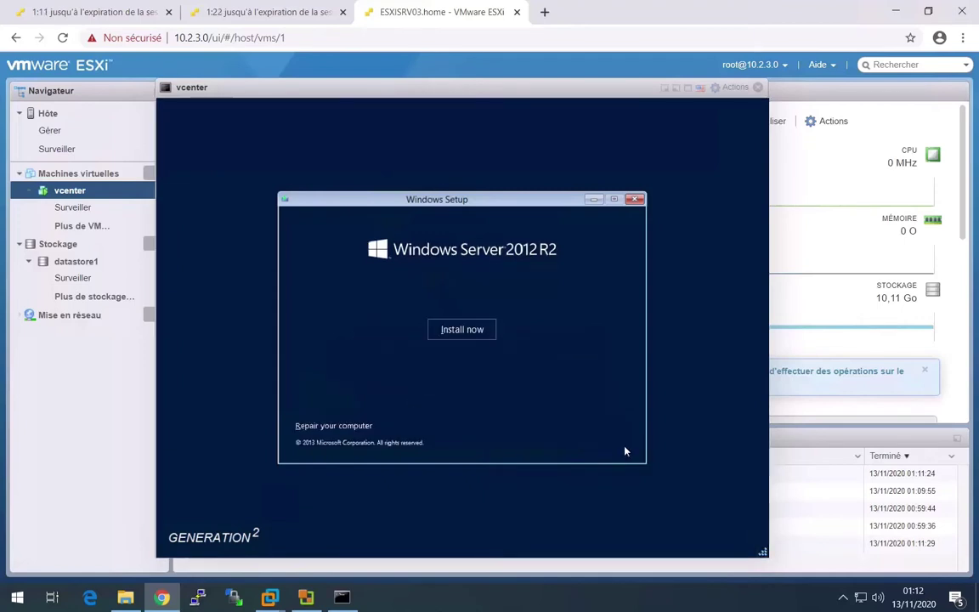
left_click(459, 331)
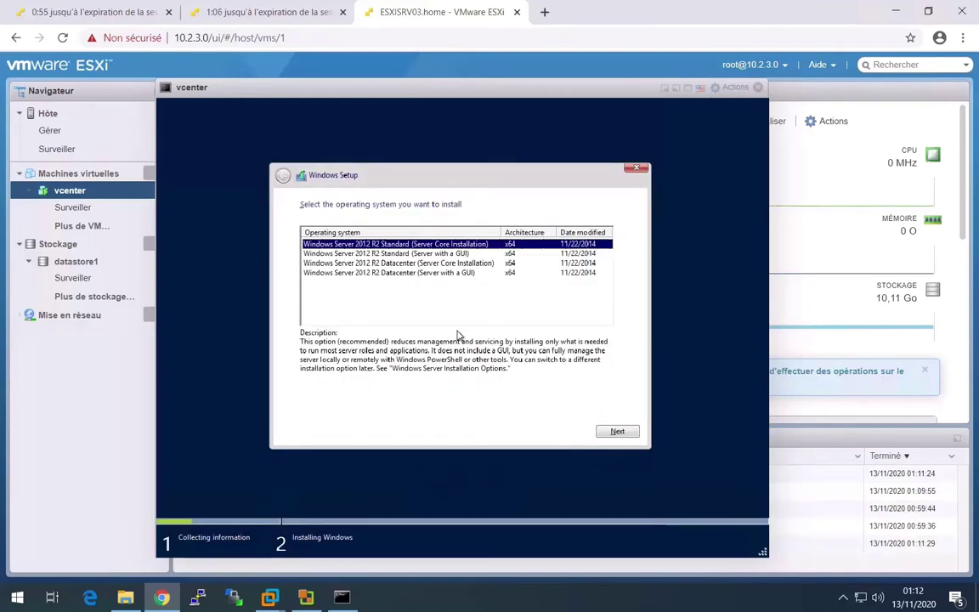
- Select Windows Server 2012 R2 Datacenter (Server with a GUI), glancing at other host tabs meanwhile
left_click(434, 272)
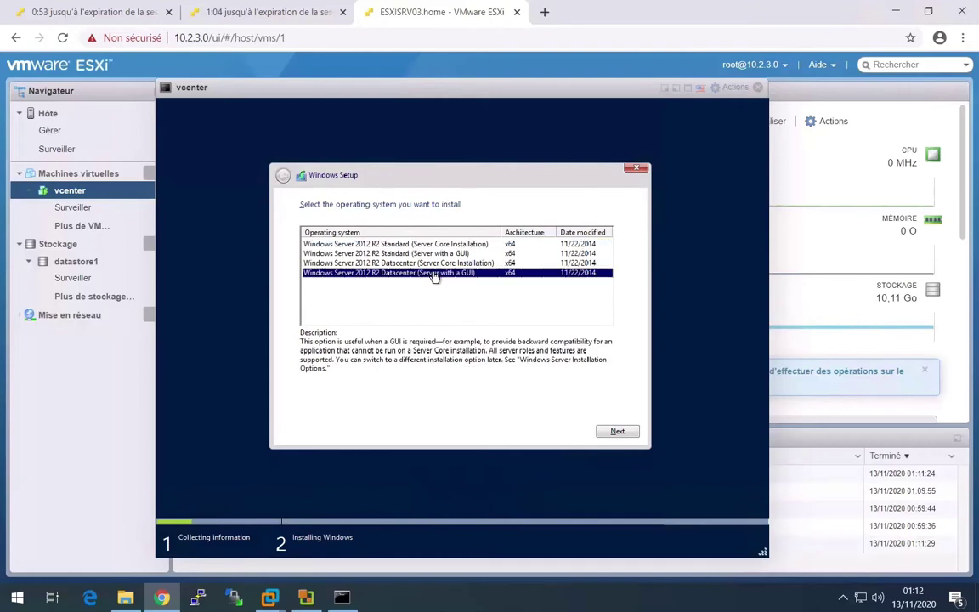
left_click(613, 431)
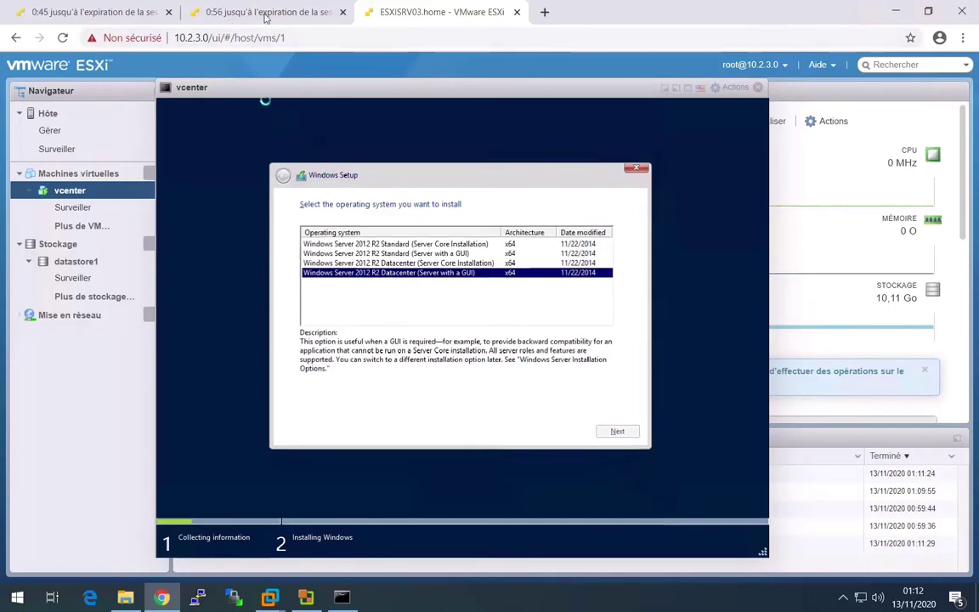
left_click(200, 16)
left_click(134, 25)
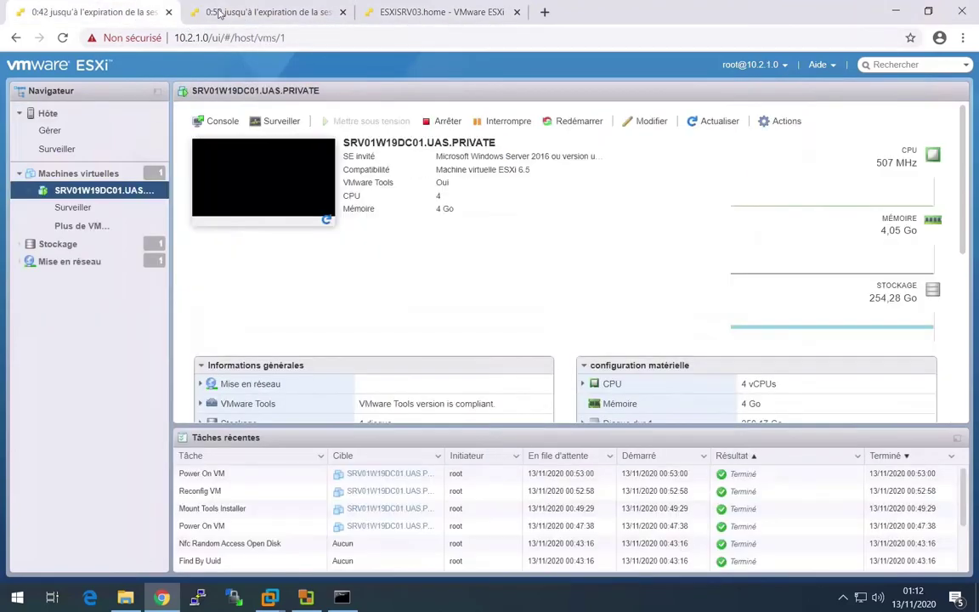
left_click(219, 13)
left_click(63, 37)
left_click(66, 15)
left_click(63, 37)
left_click(425, 13)
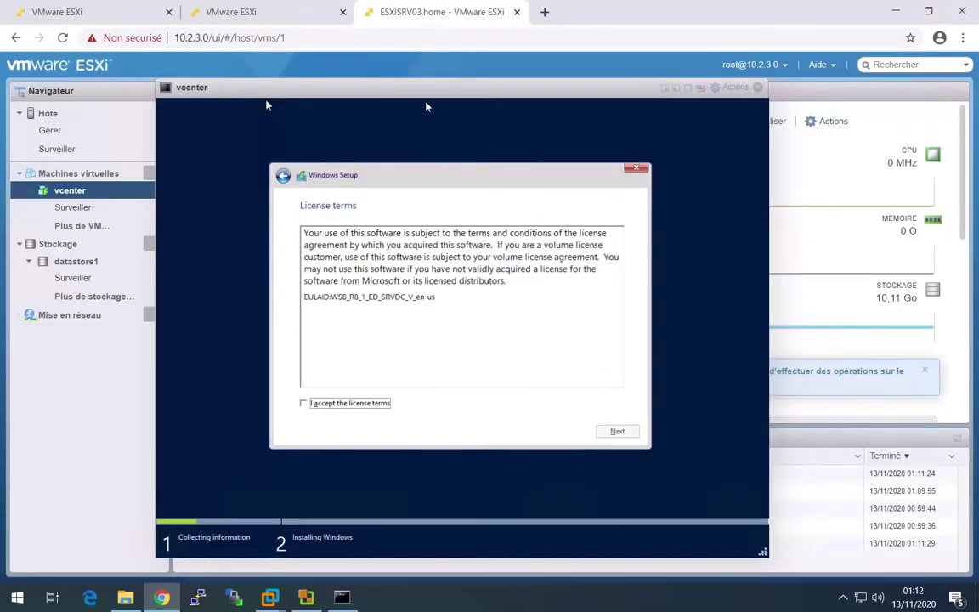
- Accept the license terms and do a Custom install onto Drive 0's unallocated space
left_click(367, 405)
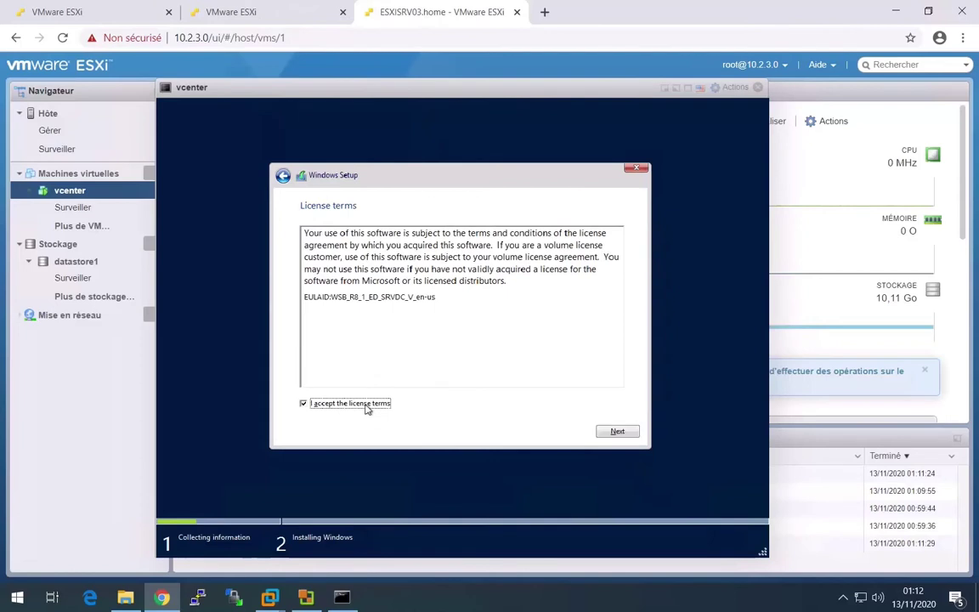
left_click(619, 432)
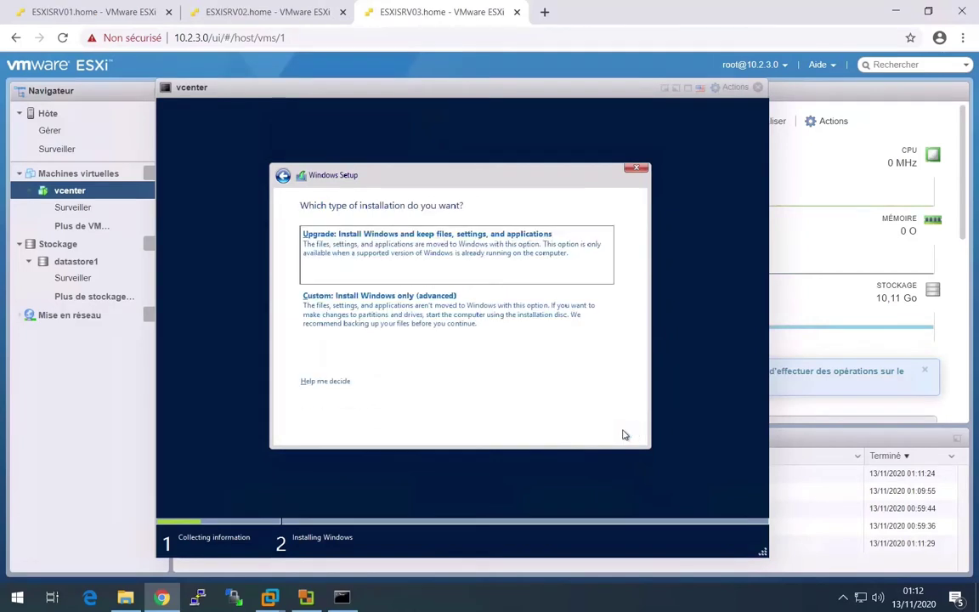
left_click(490, 317)
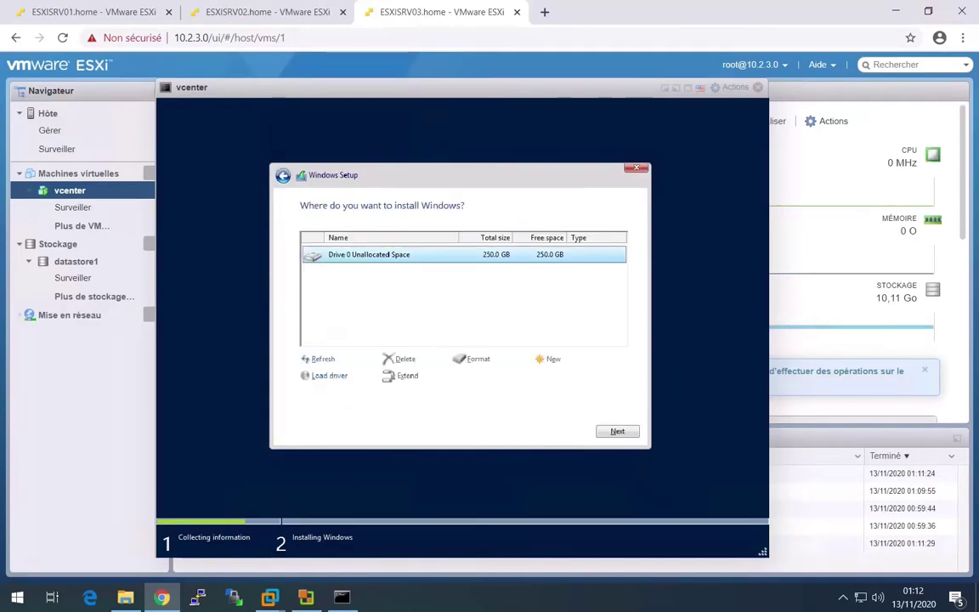
left_click(619, 433)
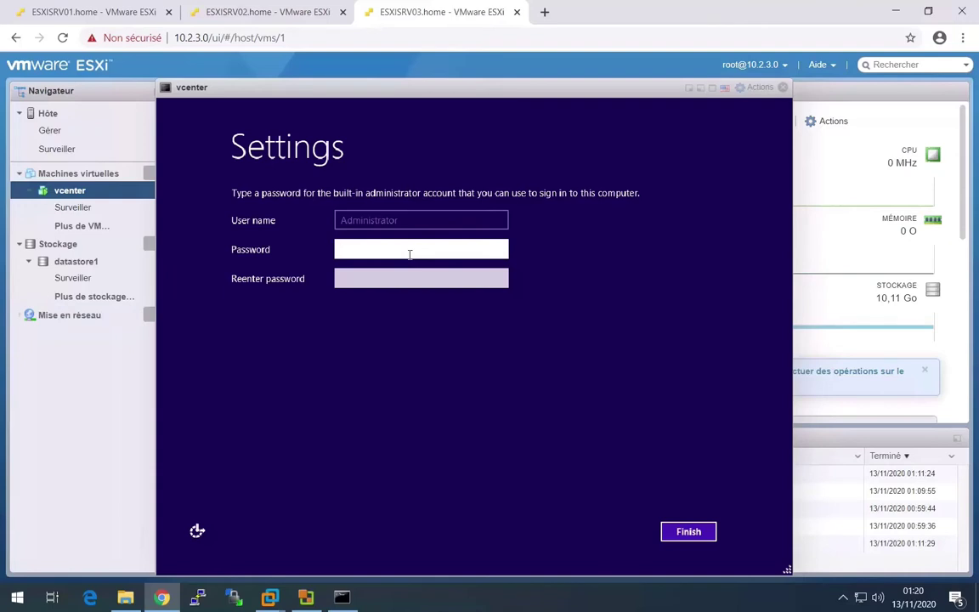
- Enter and confirm the built-in Administrator password to complete Windows setup
type("••••••••")
key("Tab")
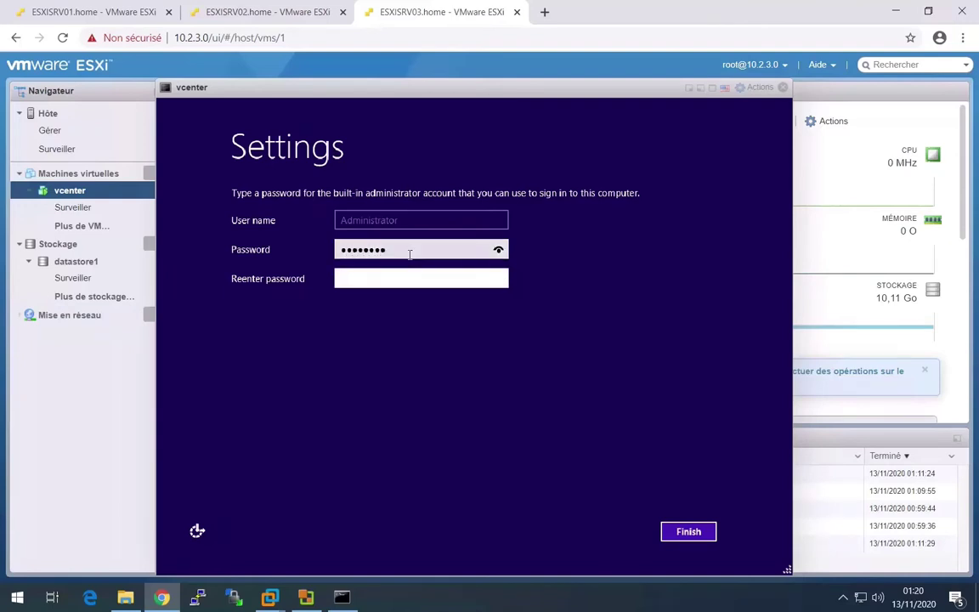
type("••••••••")
key("Return")
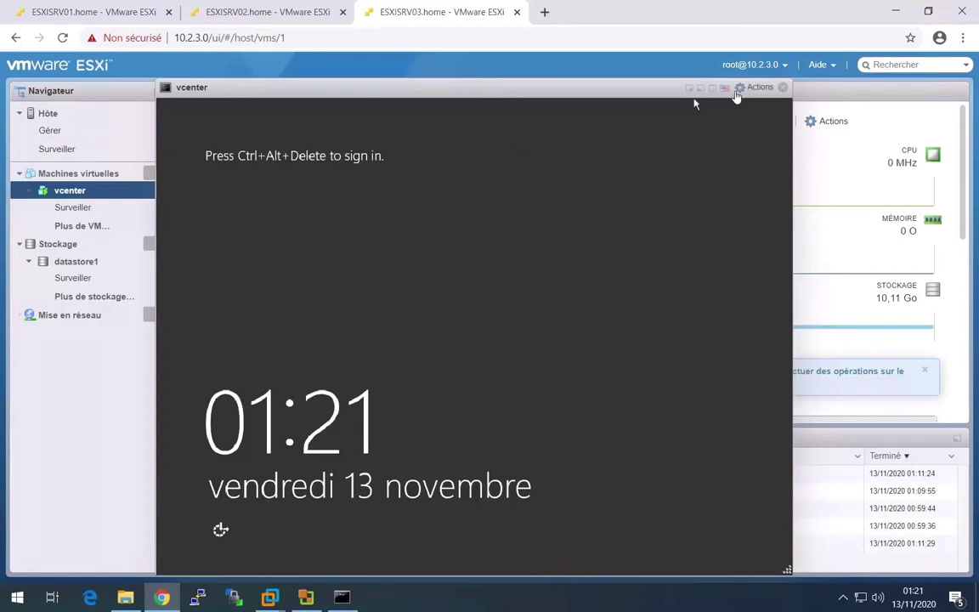
- Send Ctrl-Alt-Del via Guest OS actions, sign in with the Administrator password, and allow network discovery
left_click(739, 90)
mouse_move(778, 214)
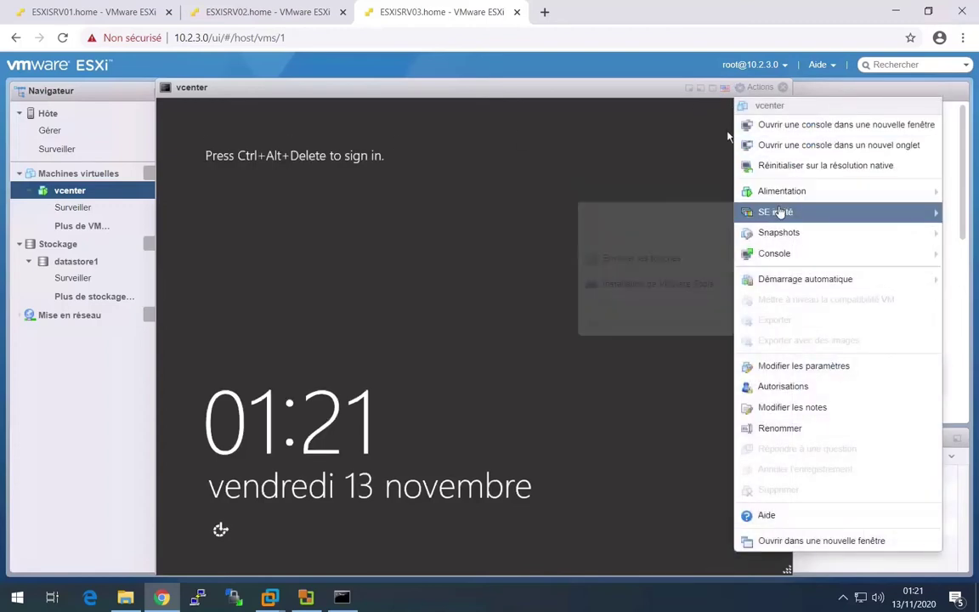
mouse_move(661, 262)
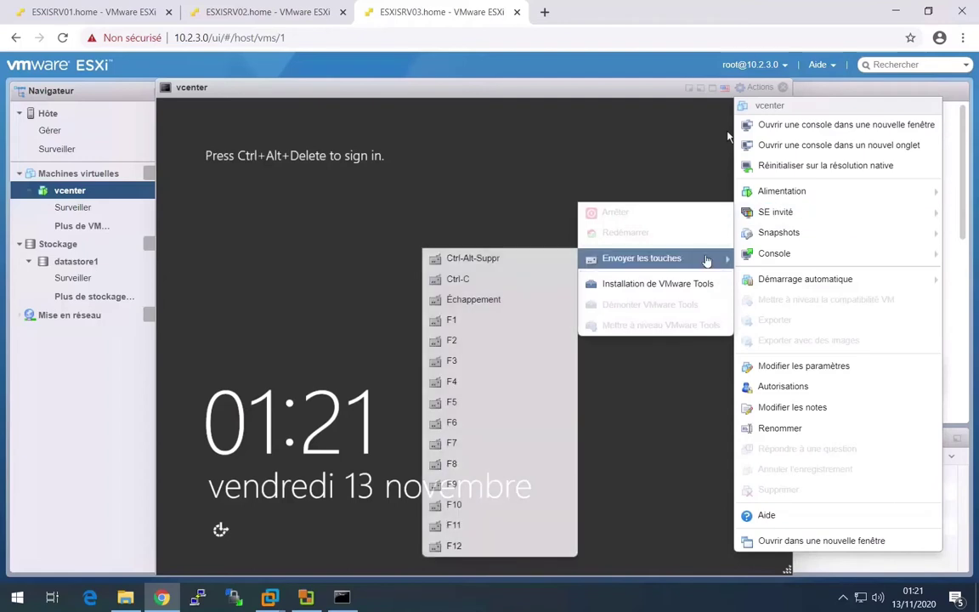
left_click(559, 258)
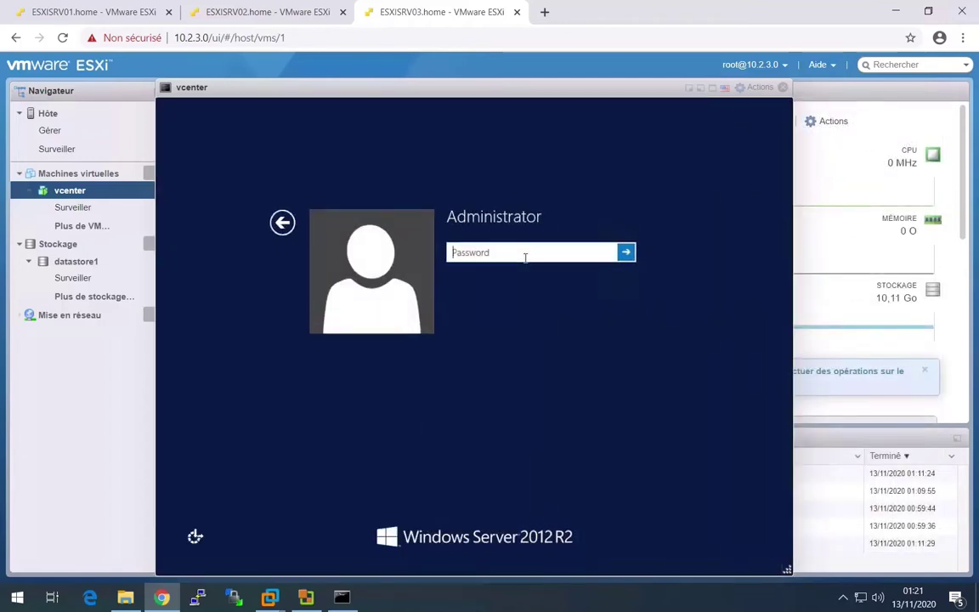
type("*****")
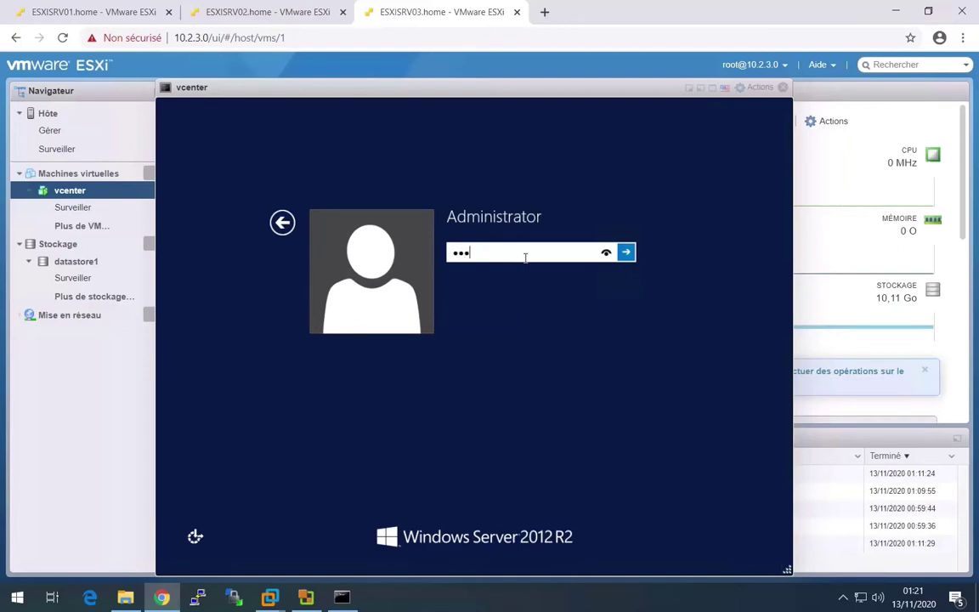
type("***")
key("Return")
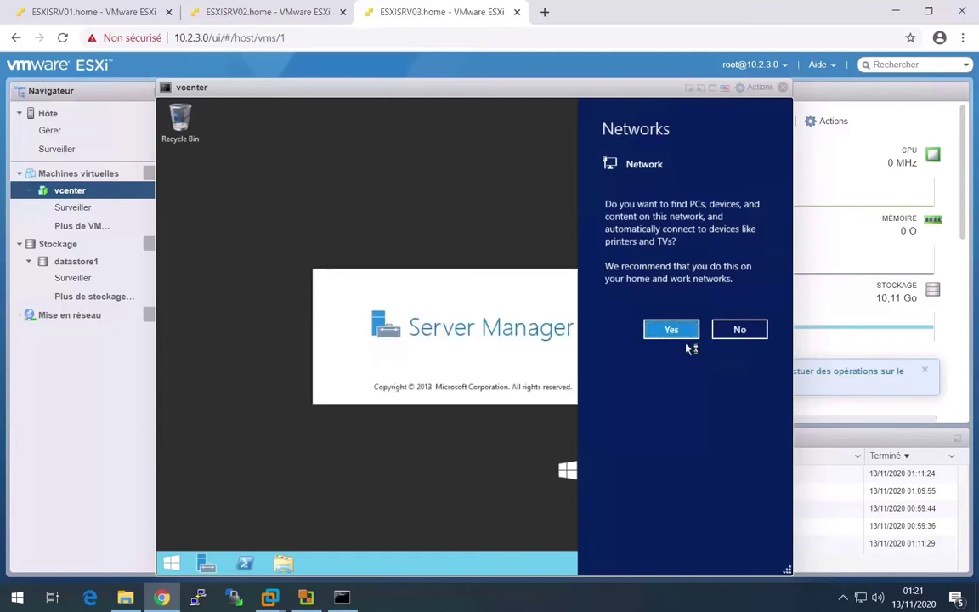
left_click(689, 329)
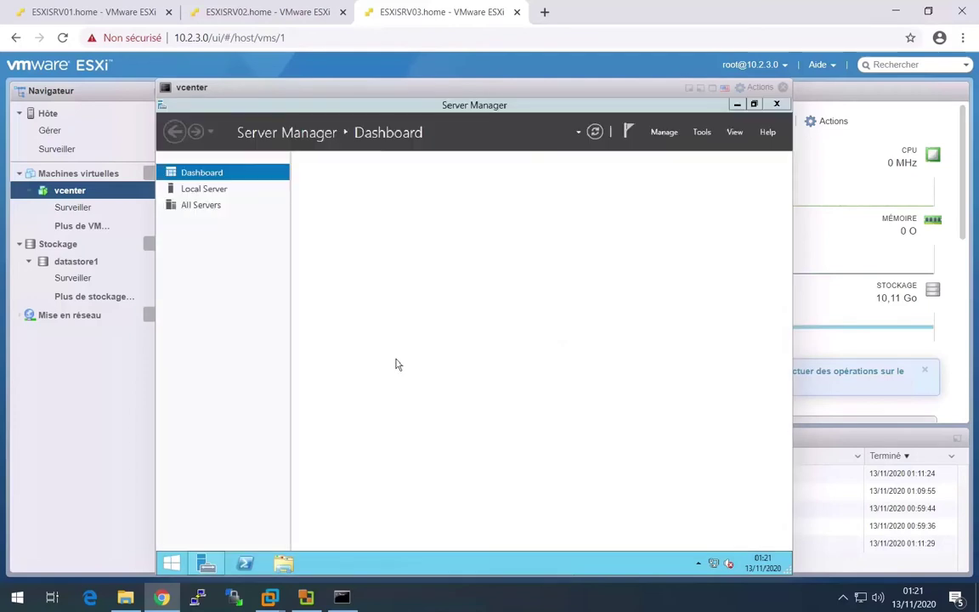
- Mount the VMware Tools installer and launch it from the DVD drive in This PC
left_click(757, 87)
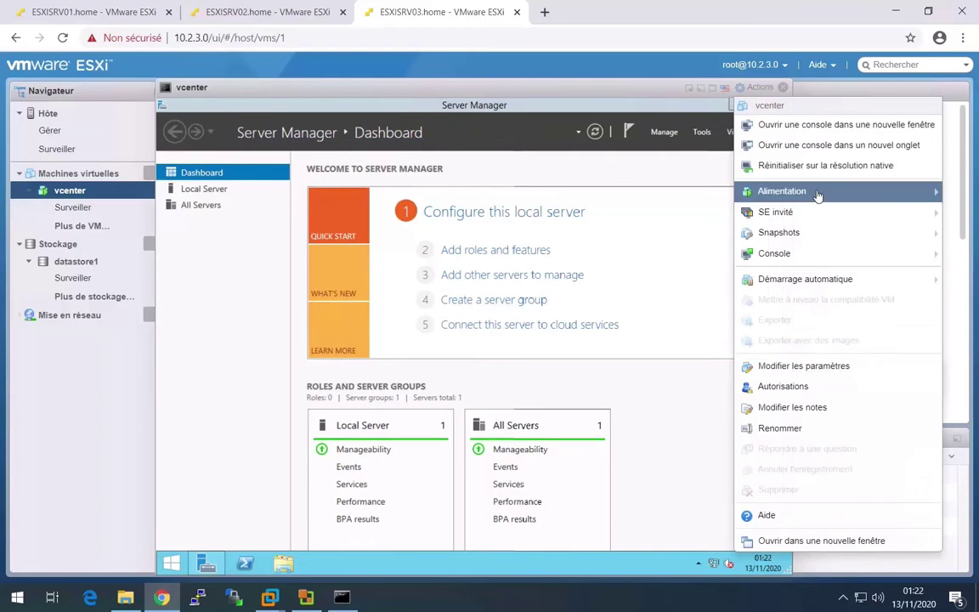
mouse_move(816, 211)
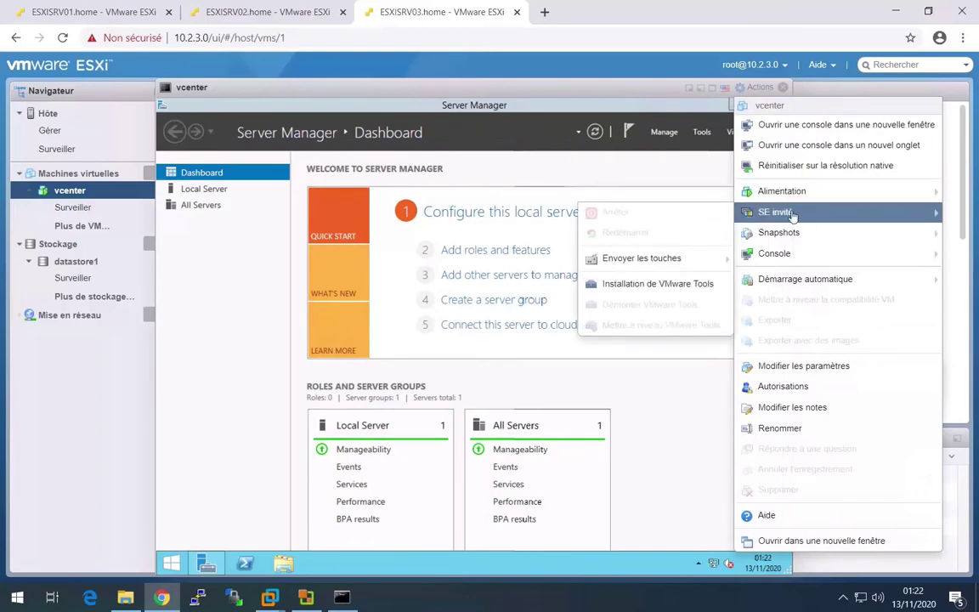
left_click(663, 283)
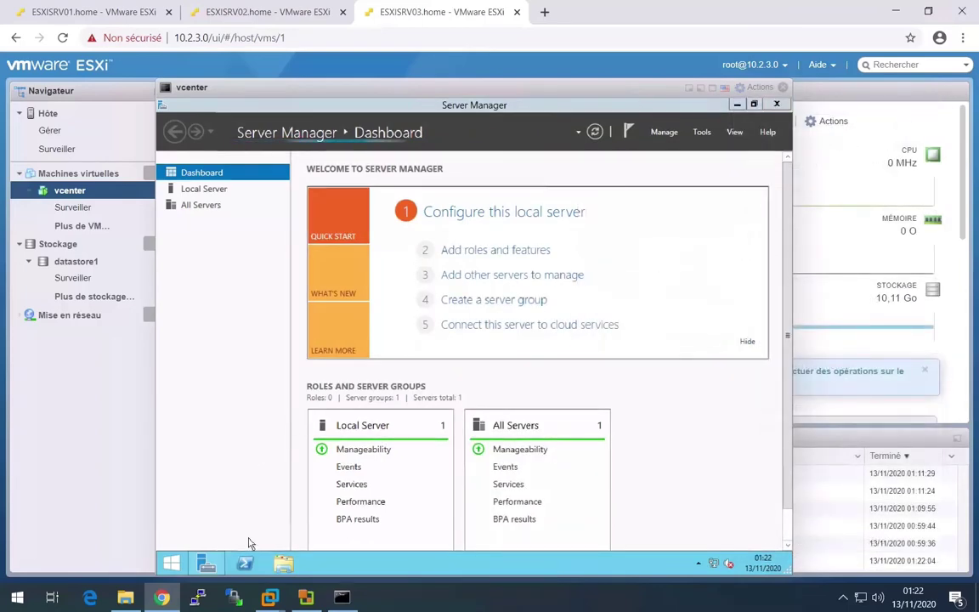
left_click(283, 562)
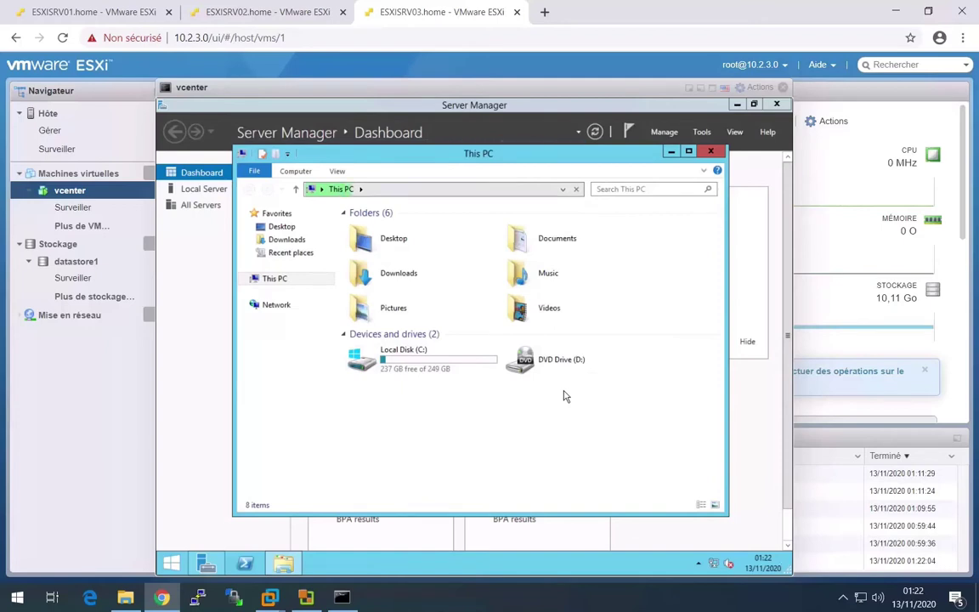
right_click(565, 396)
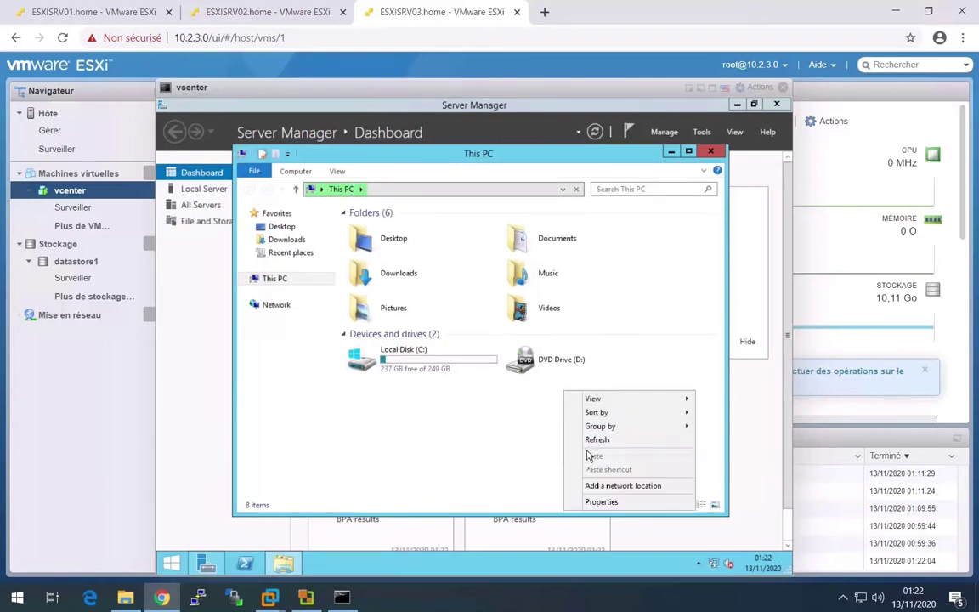
left_click(597, 439)
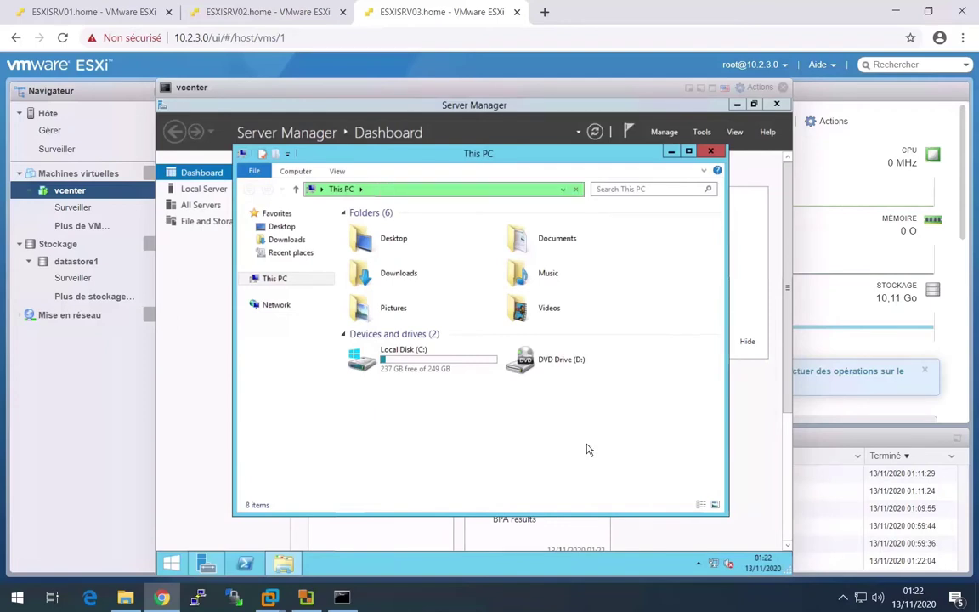
double_click(559, 358)
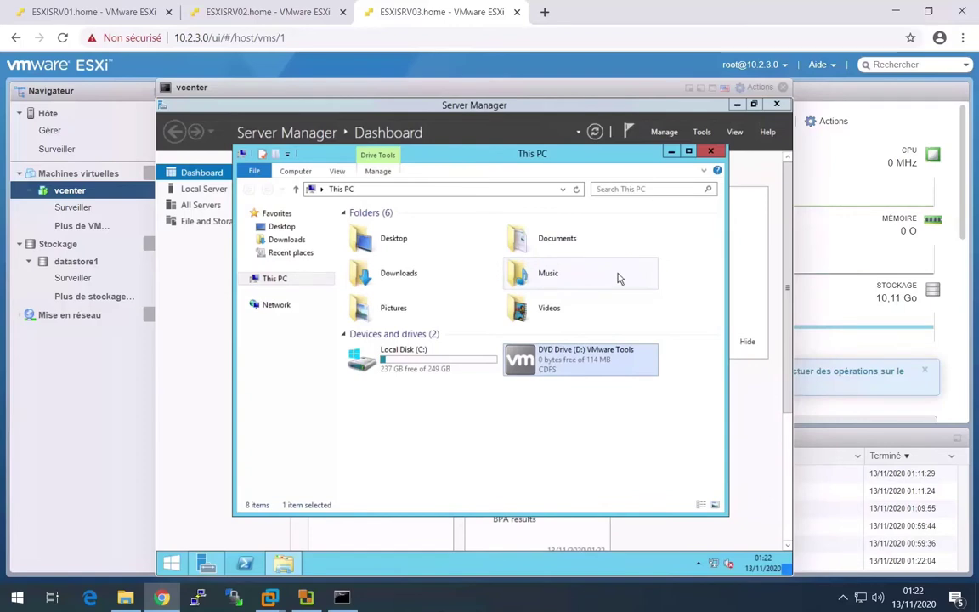
- Run a Complete VMware Tools installation, finish the wizard, and accept restarting the VM
left_click(552, 379)
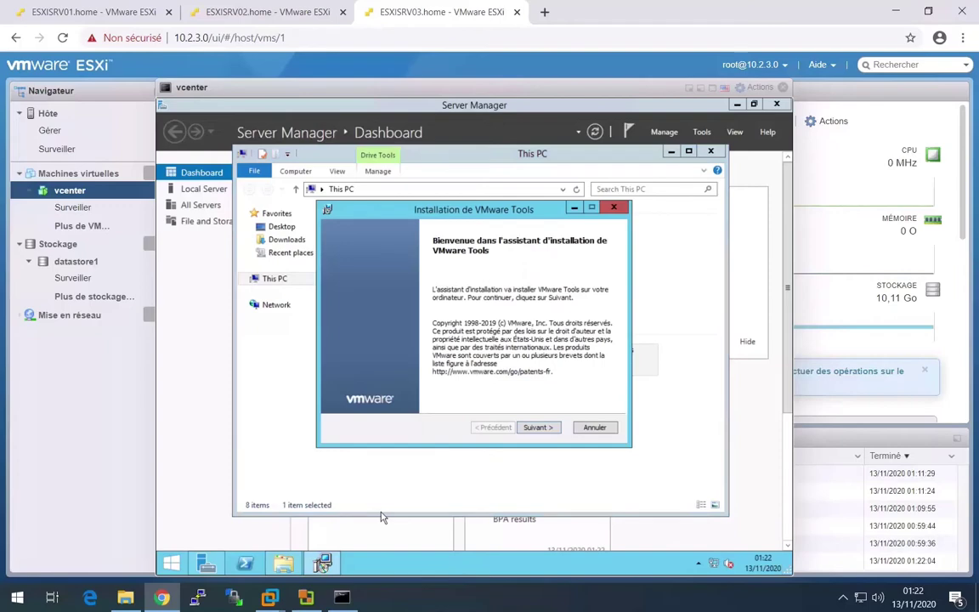
key("Return")
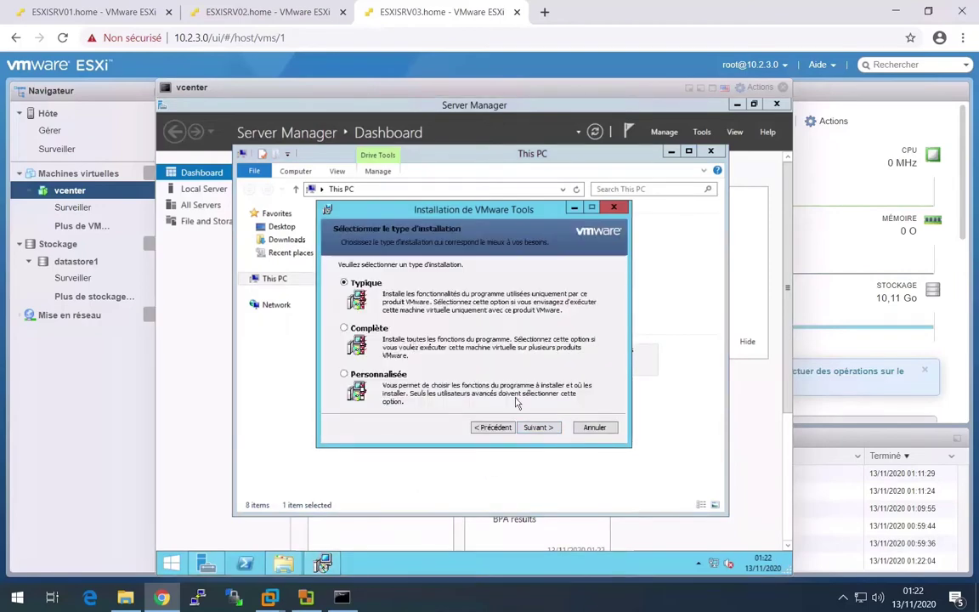
left_click(353, 333)
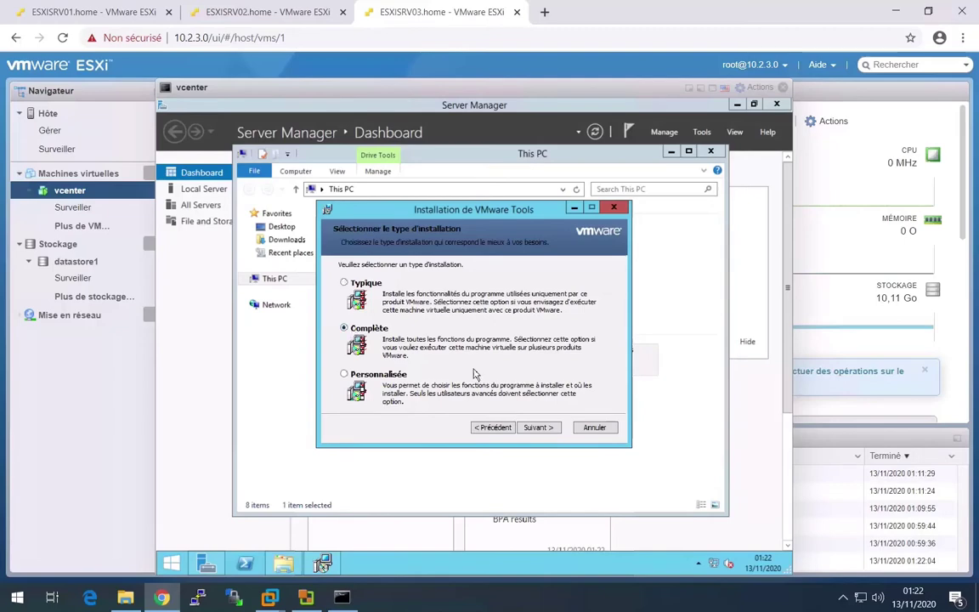
left_click(539, 427)
left_click(545, 431)
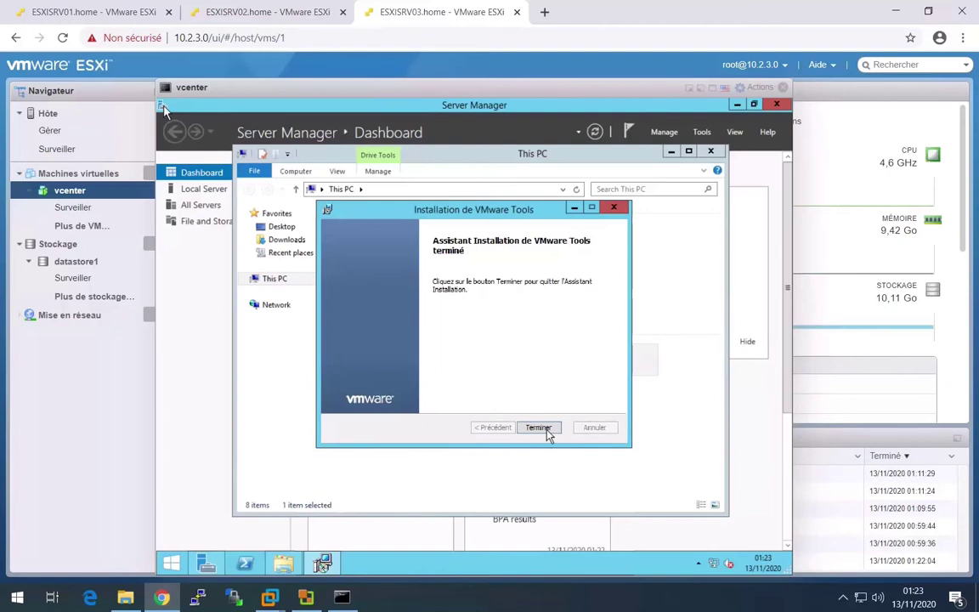
left_click(541, 429)
left_click(450, 363)
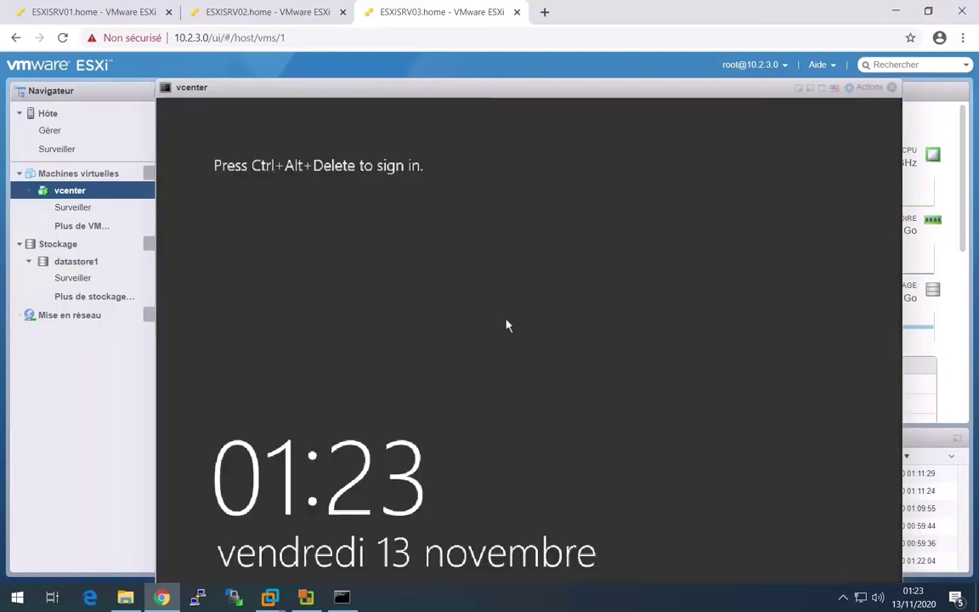
- Open the vcenter VM's console in a new browser tab and switch to that tab
left_click(867, 88)
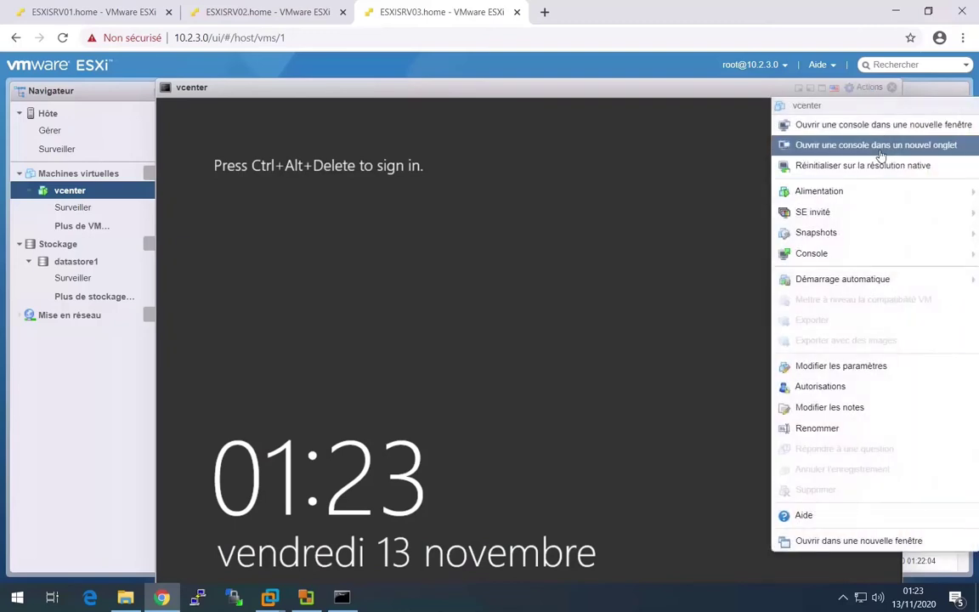
left_click(876, 145)
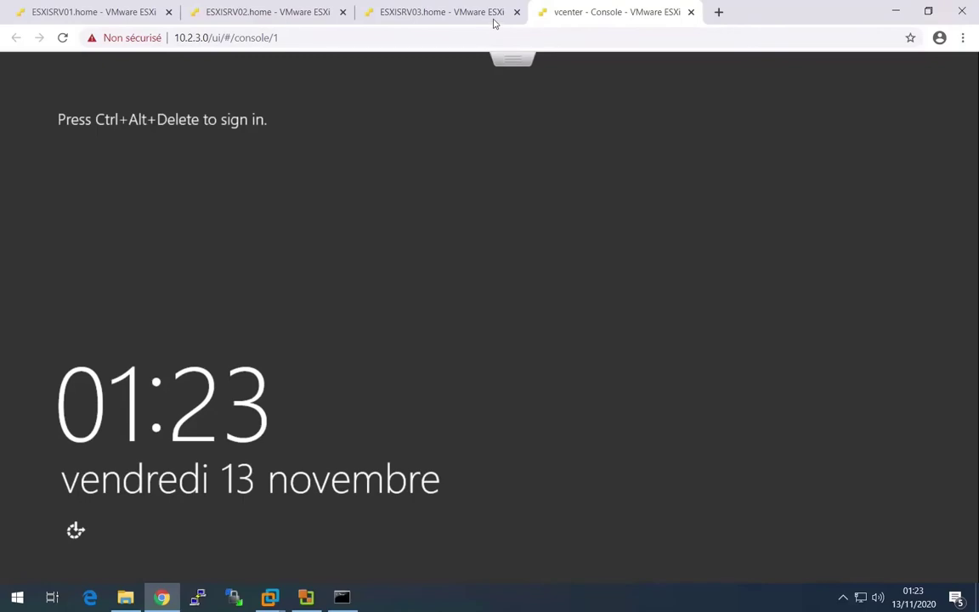
left_click(447, 15)
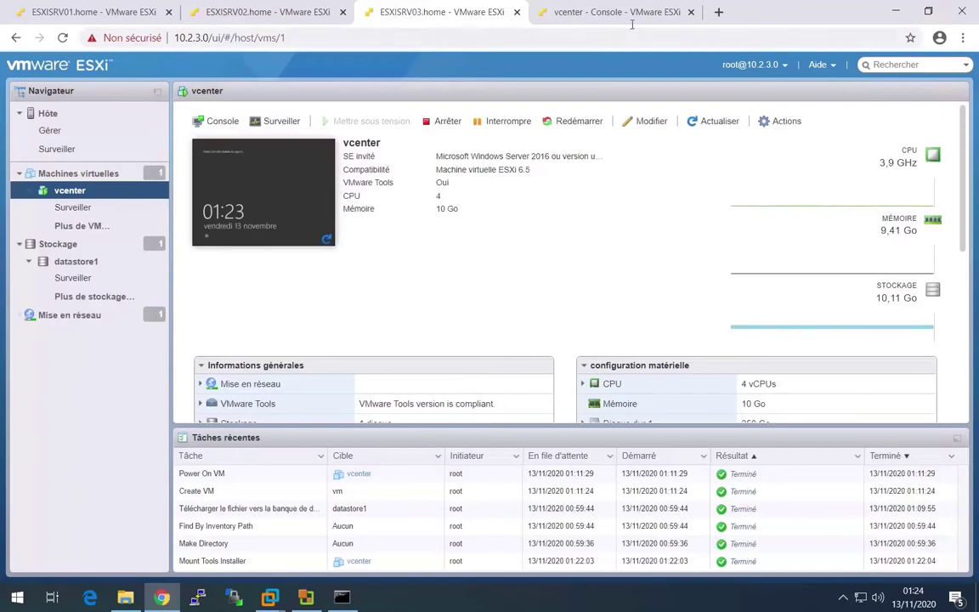
left_click(622, 13)
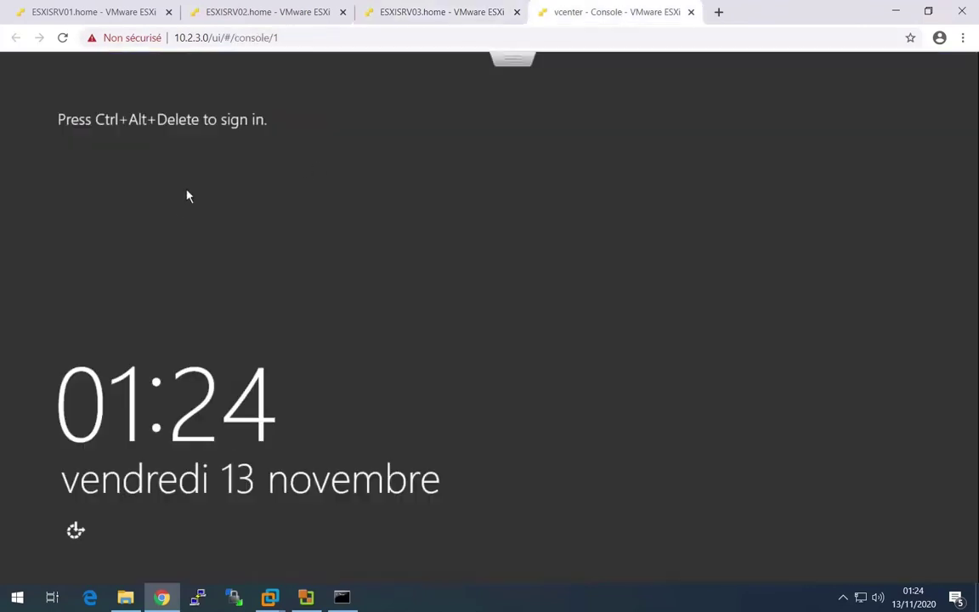
- Send Ctrl-Alt-Del from the console menu and sign in to Windows as Administrator
left_click(524, 62)
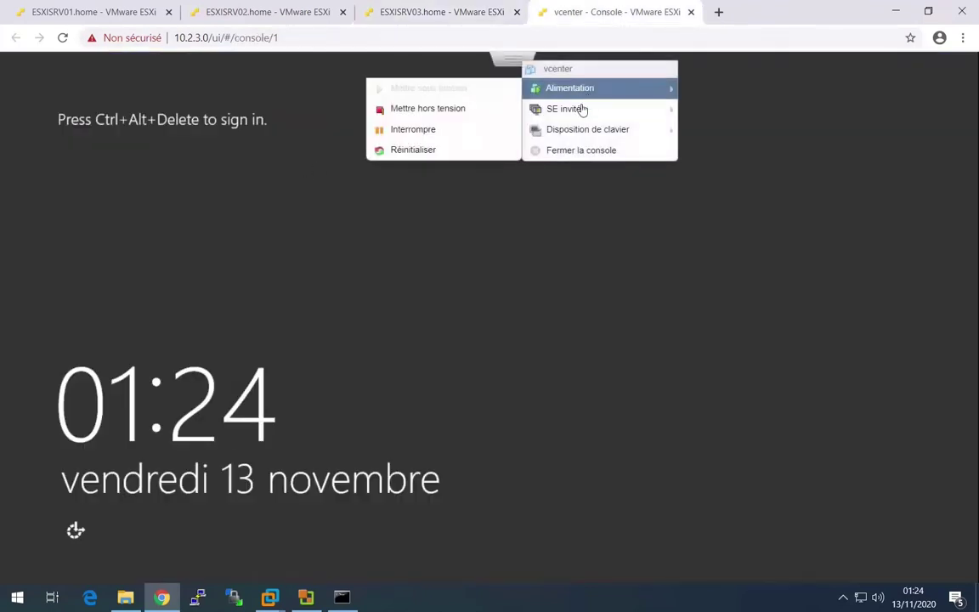
mouse_move(586, 129)
mouse_move(538, 108)
mouse_move(452, 156)
left_click(355, 157)
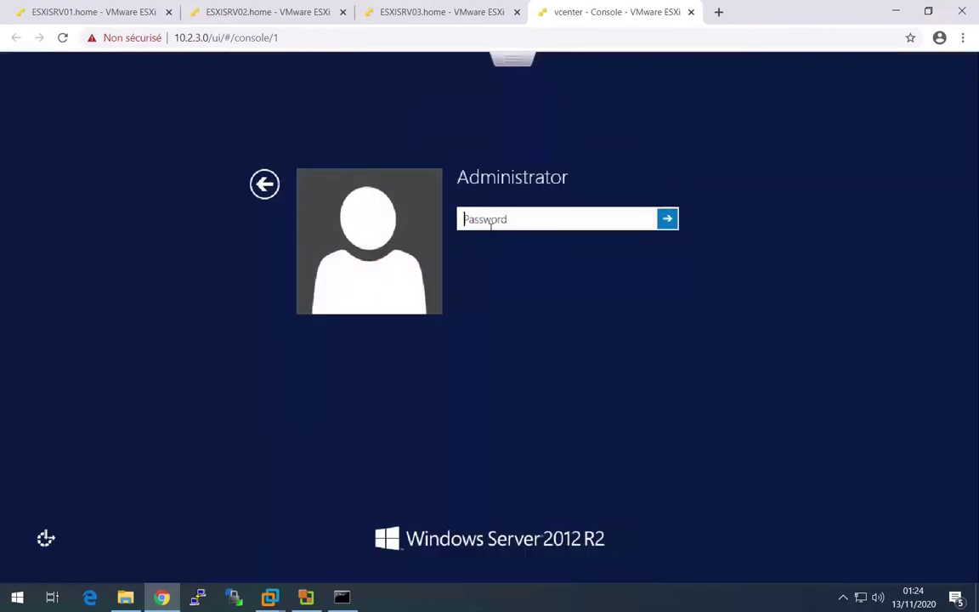
type("P@ssw0")
key("Return")
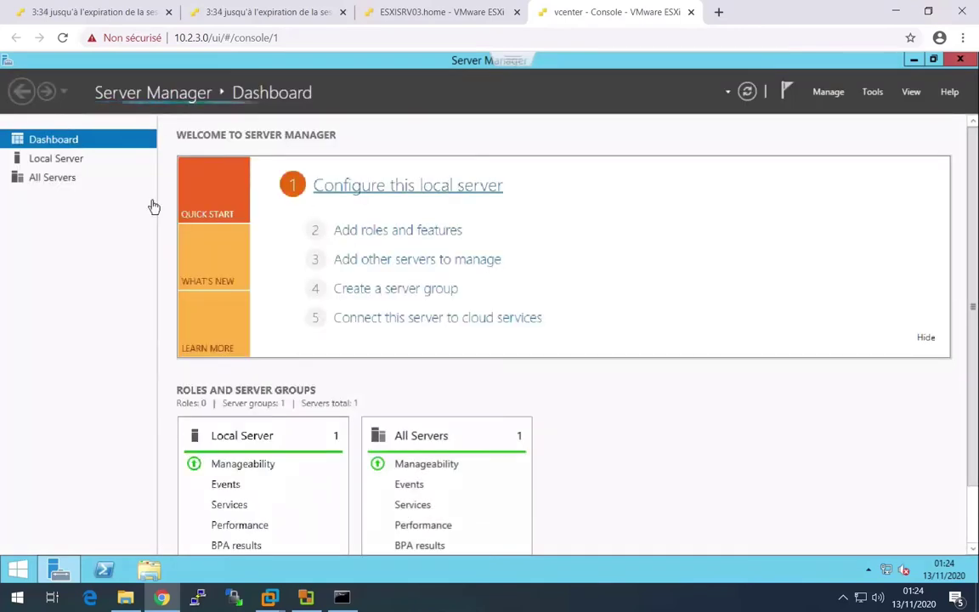
- Rename the computer to SRV02VCENTER and choose to restart later
left_click(55, 160)
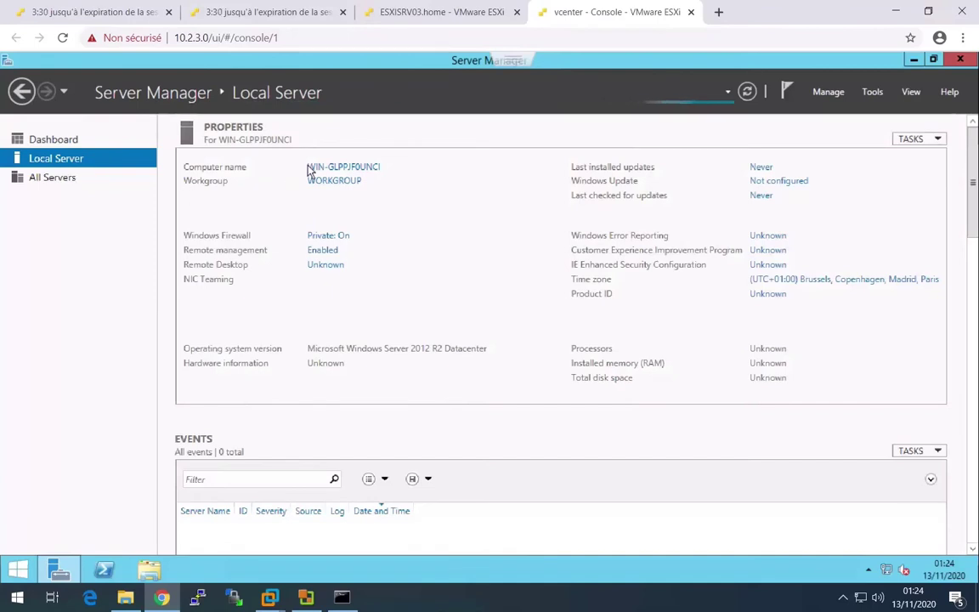
left_click(331, 168)
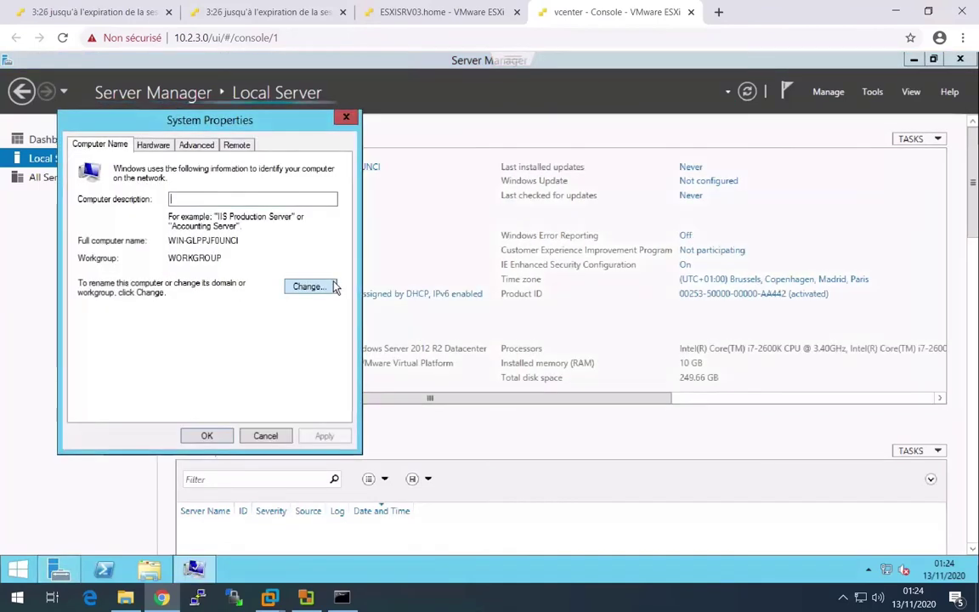
left_click(331, 285)
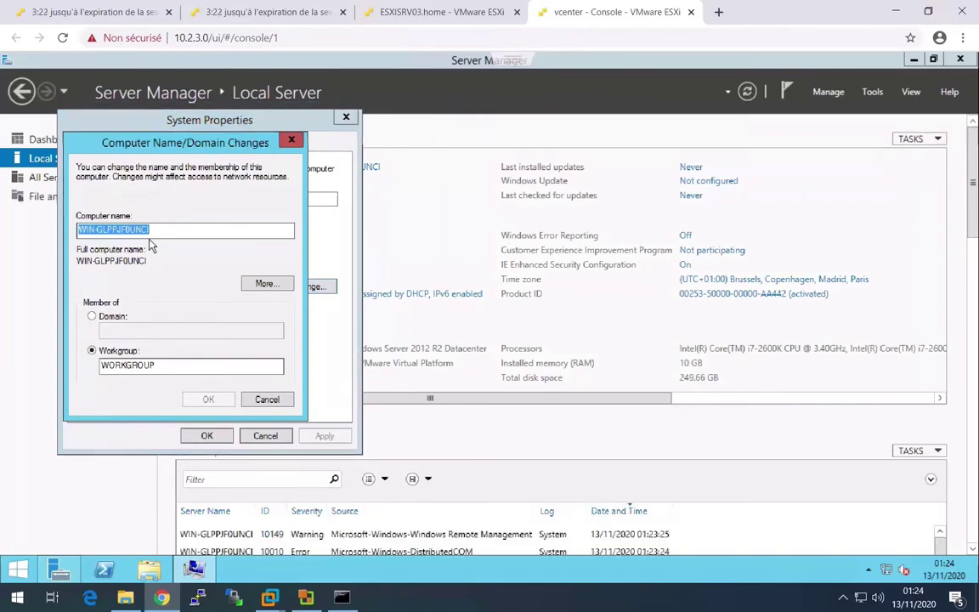
type("VCENTER")
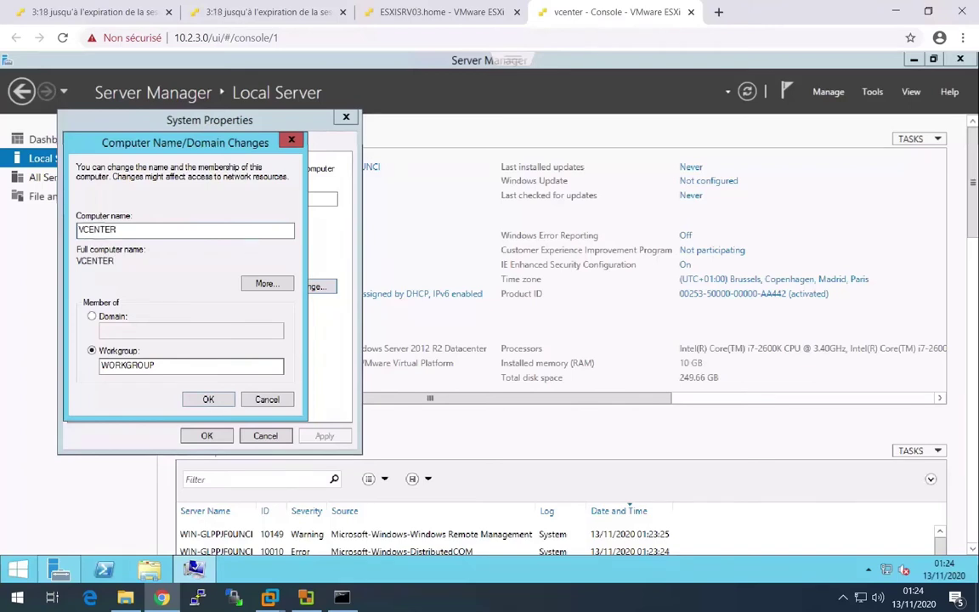
left_click(90, 230)
key("BackSpace")
type("SRV02")
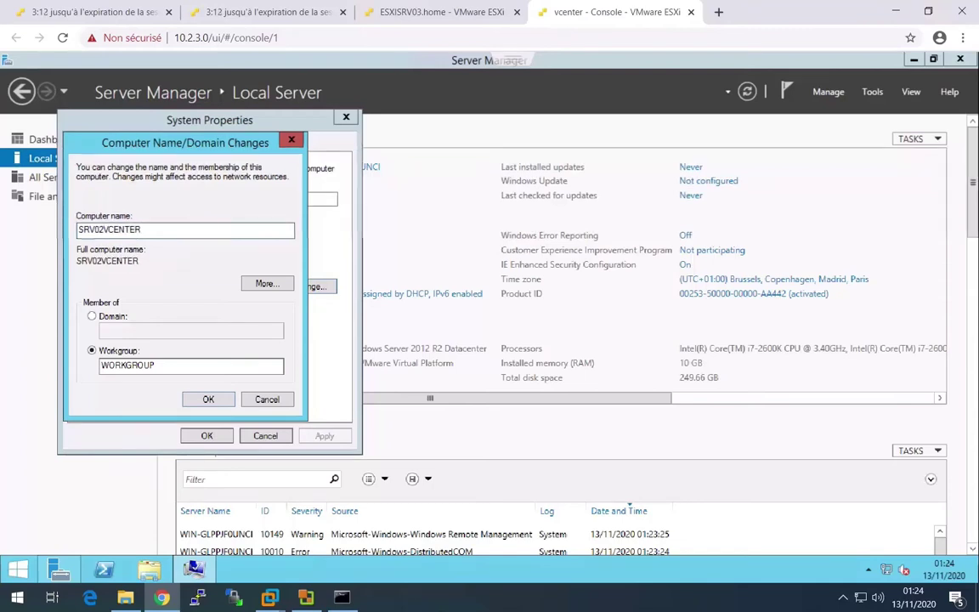
left_click(204, 400)
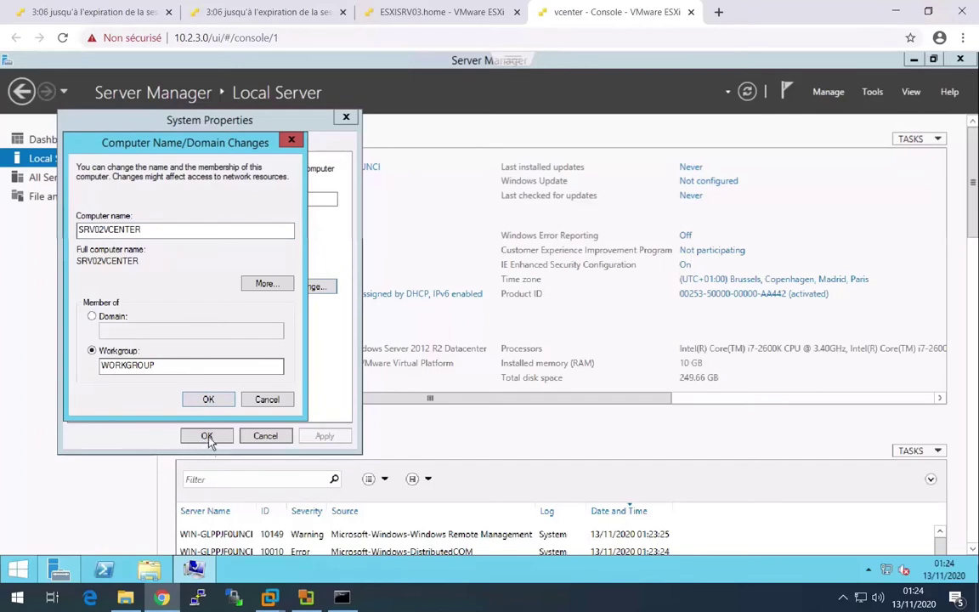
left_click(579, 330)
left_click(207, 436)
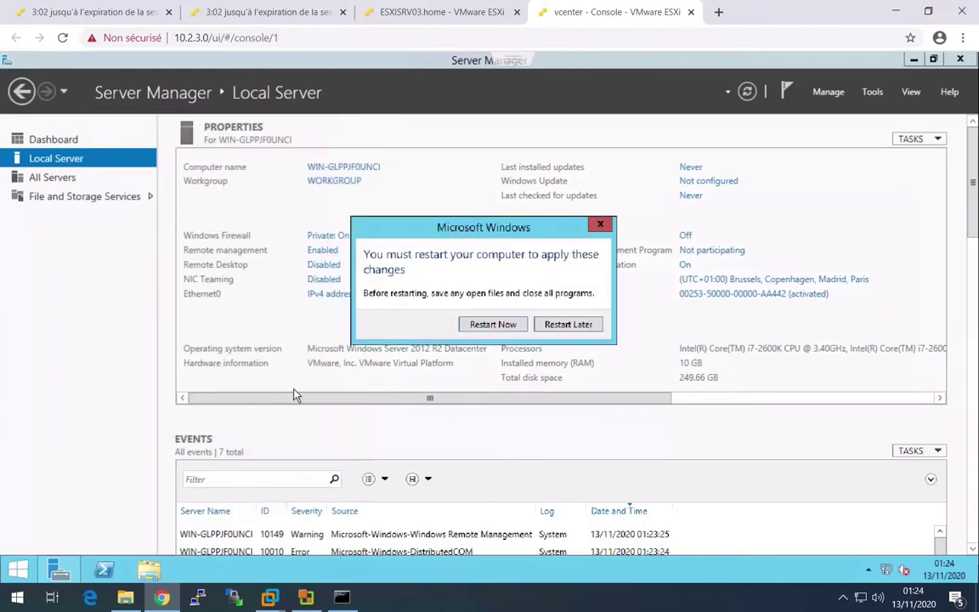
left_click(561, 326)
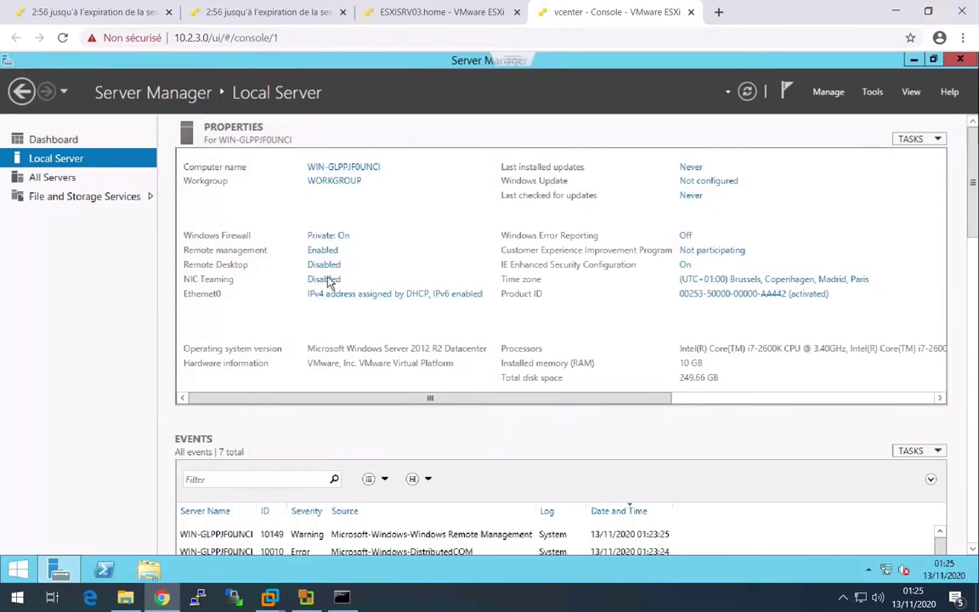
- Allow Remote Desktop connections without Network Level Authentication and save the setting
left_click(327, 269)
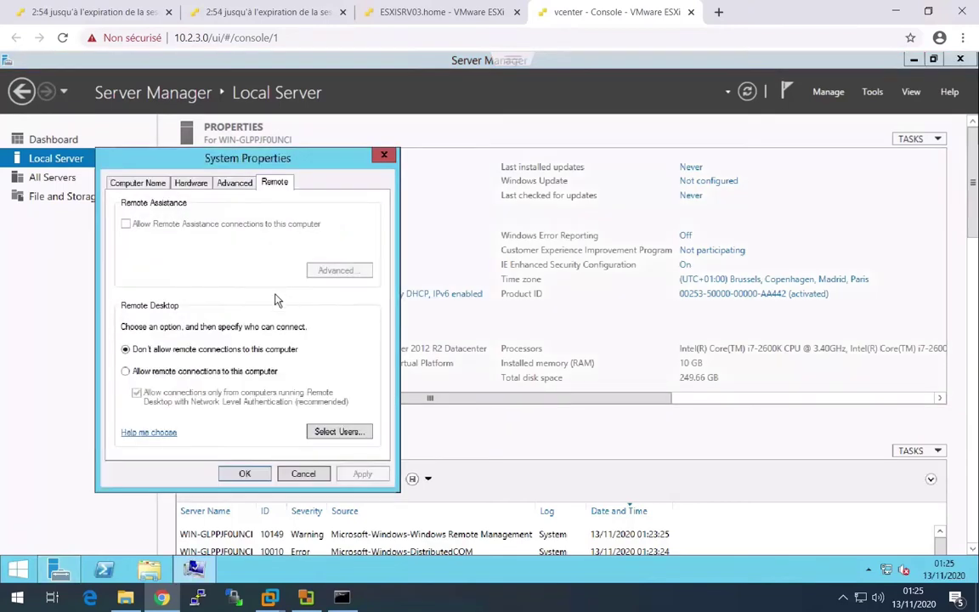
left_click(126, 371)
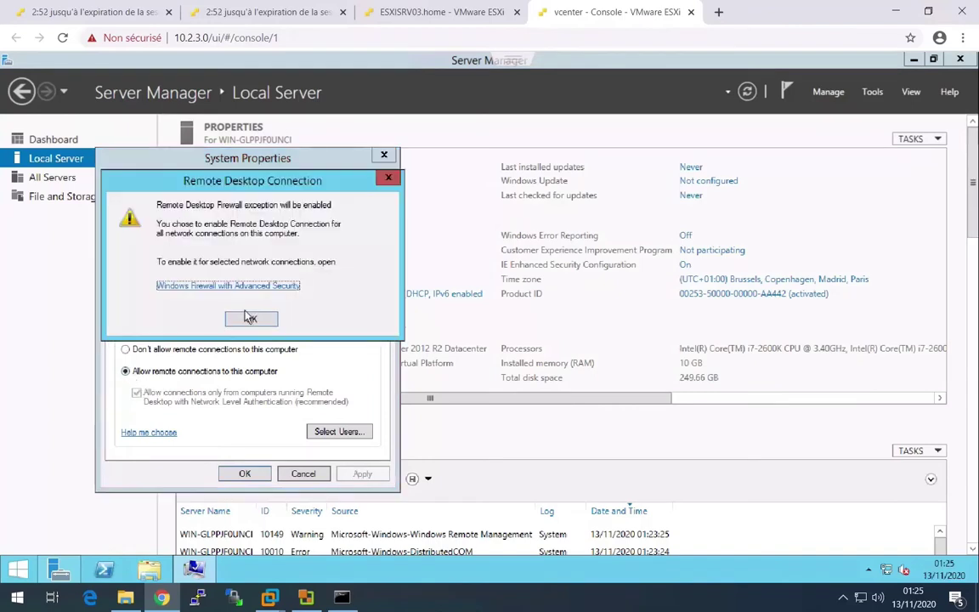
left_click(244, 323)
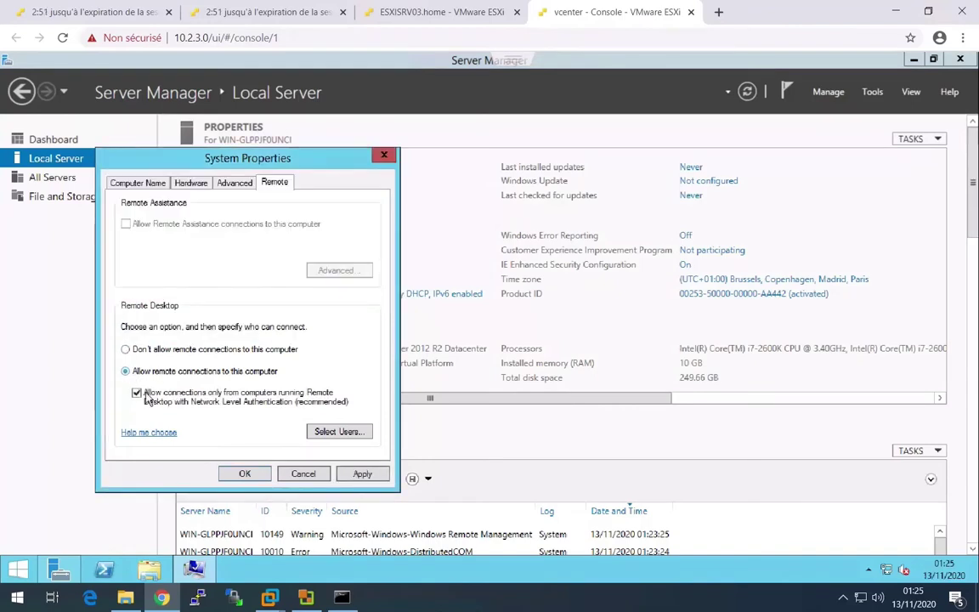
left_click(229, 474)
left_click(329, 295)
- Open Ethernet0's IPv4 properties and switch to a manually set IP address
left_click(323, 212)
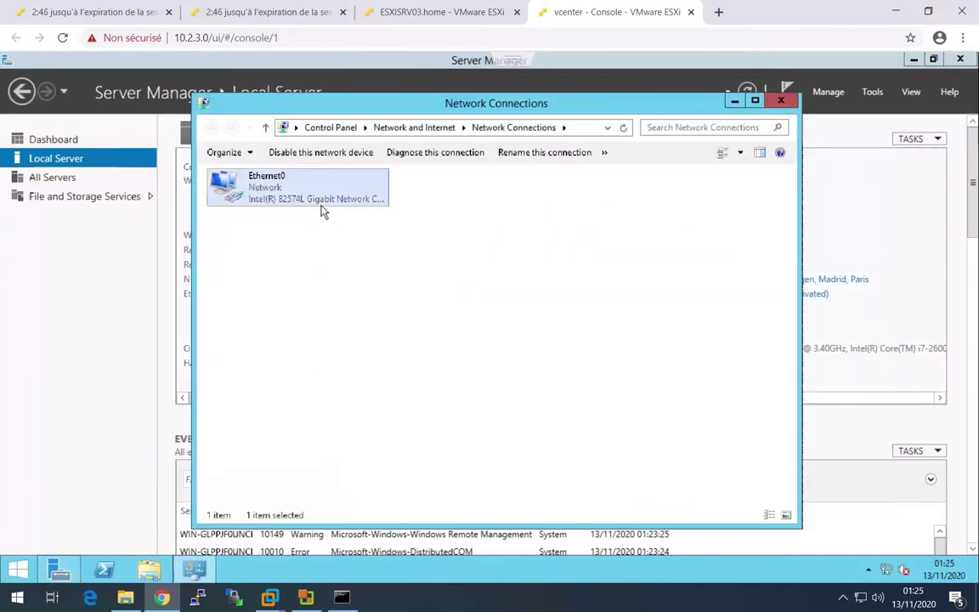
double_click(323, 212)
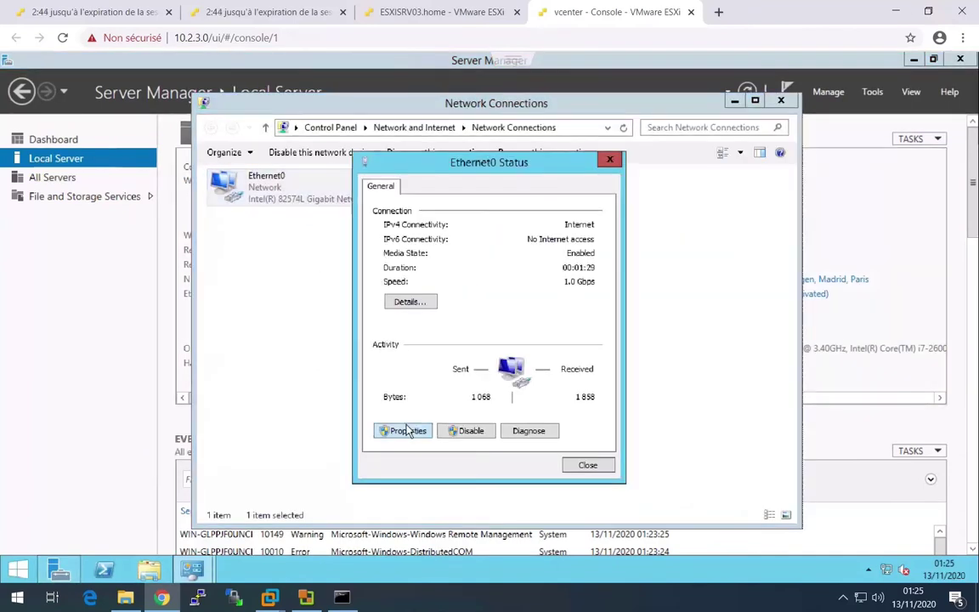
left_click(408, 431)
left_click(503, 380)
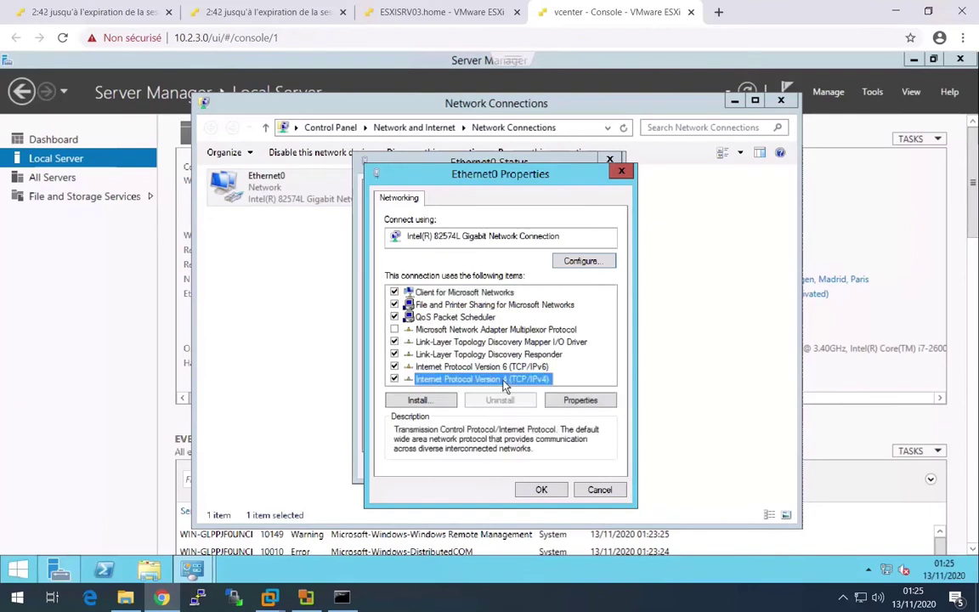
double_click(504, 380)
left_click(500, 333)
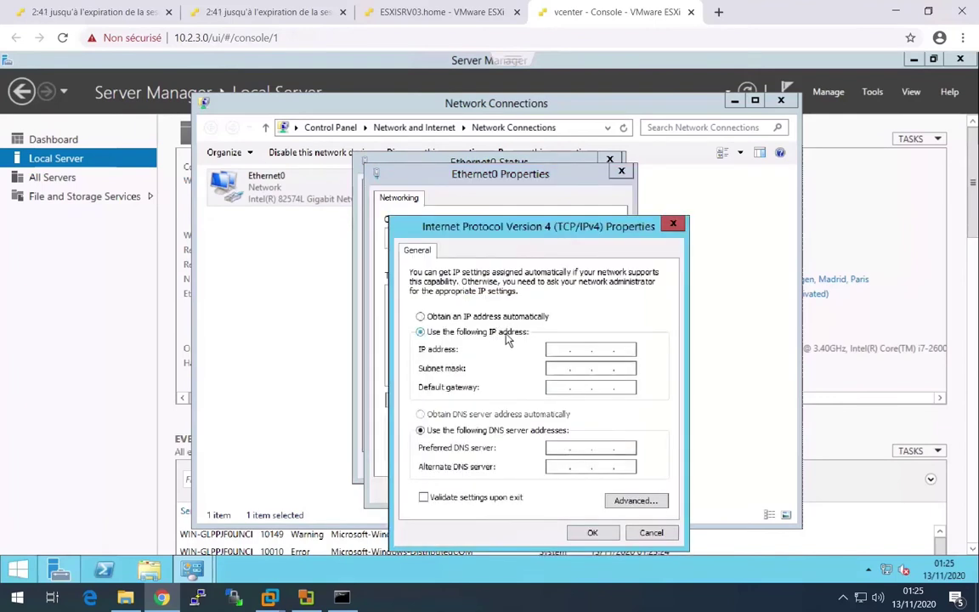
- Enter IP 10.3.1.2, mask 255.0.0.0, gateway 10.255.255.254 and DNS 10.3.1.1, then confirm
left_click(567, 349)
type("10.2.1.2")
key("Tab")
key("Tab")
type("10 . 255 . 255 . 254")
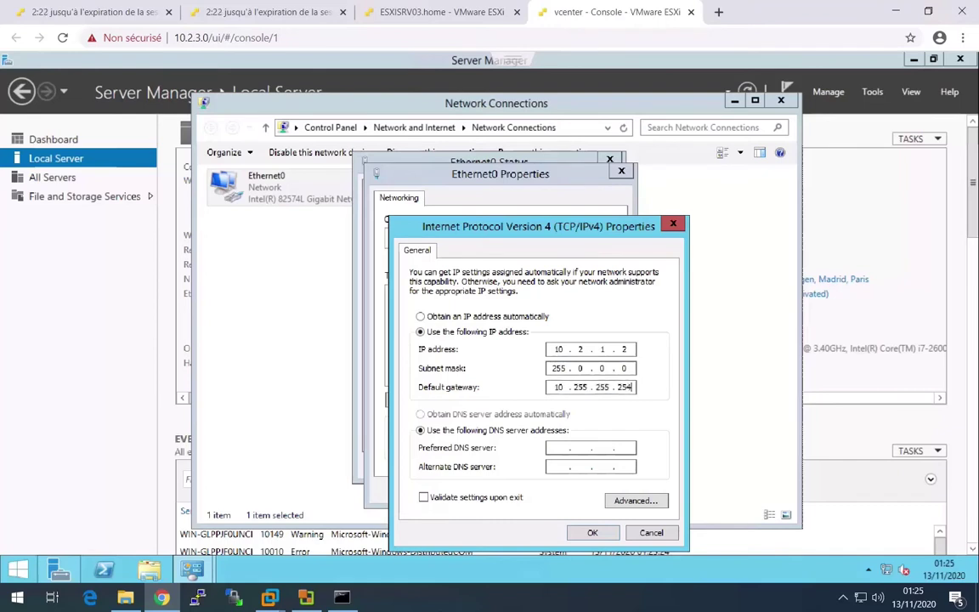
key("Tab")
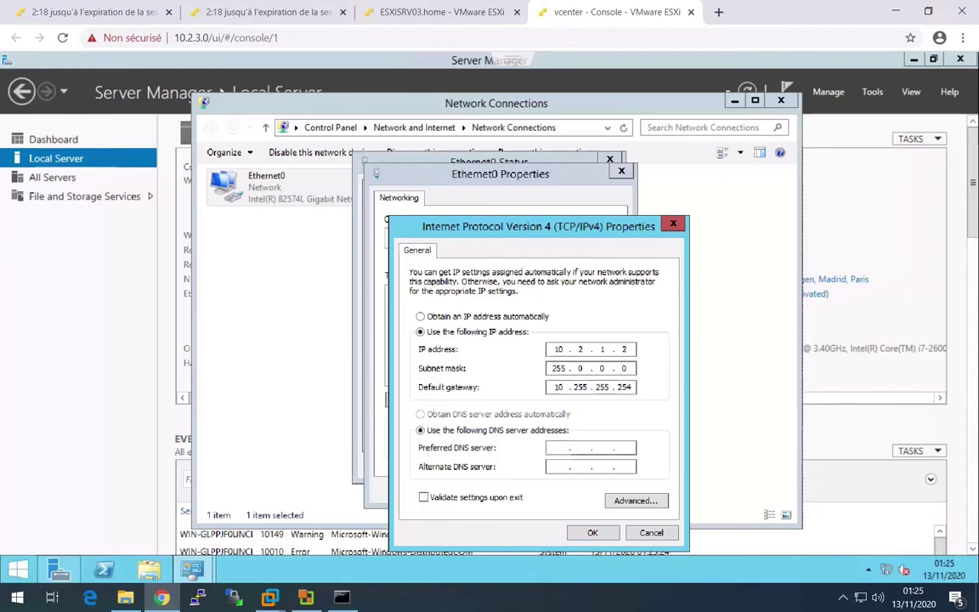
type("10 . 2 . 1 . 1")
double_click(579, 349)
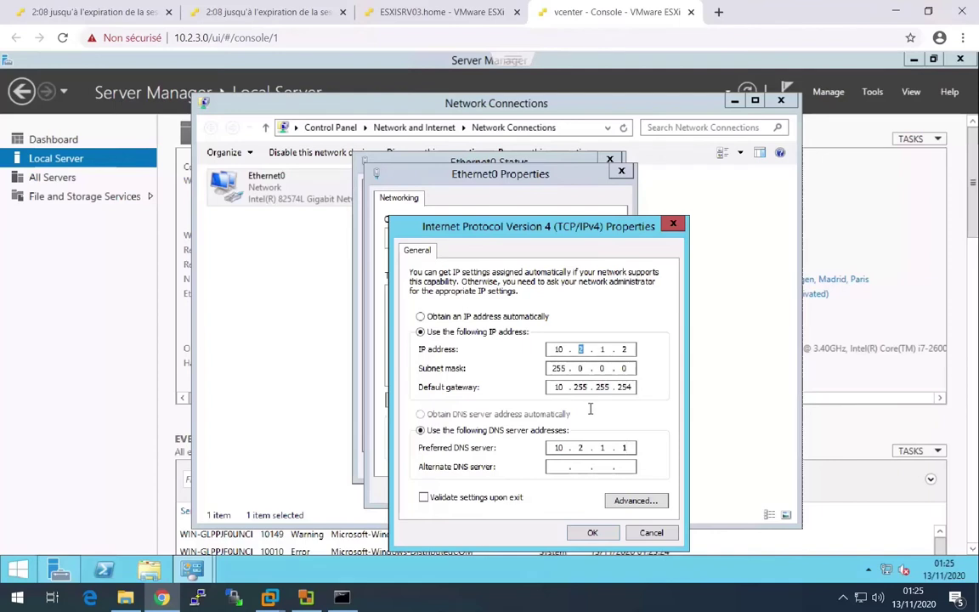
type("3")
double_click(580, 448)
type("3")
left_click(592, 533)
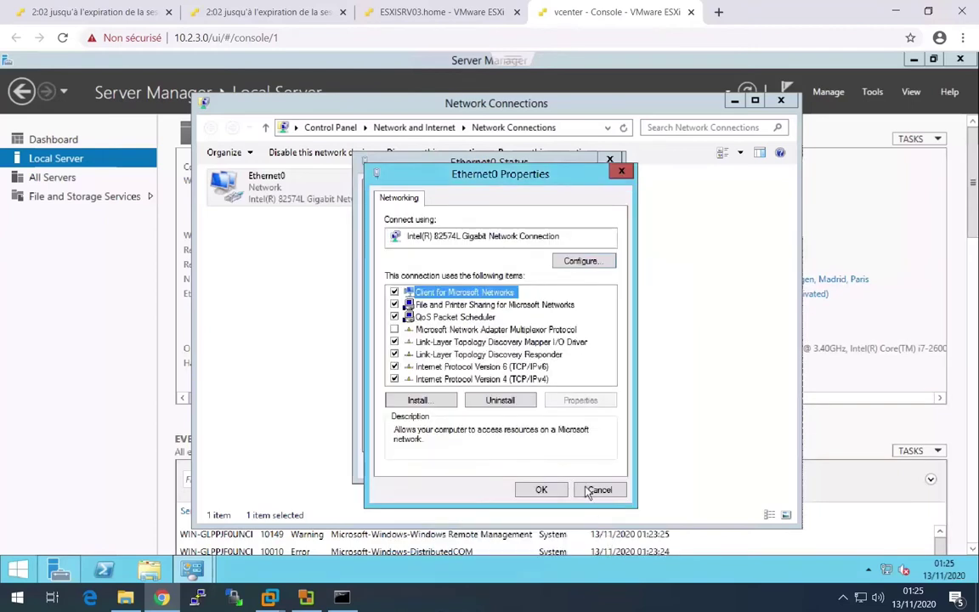
- Close the adapter properties and Ethernet0 status windows and dismiss the network discovery prompt
left_click(555, 489)
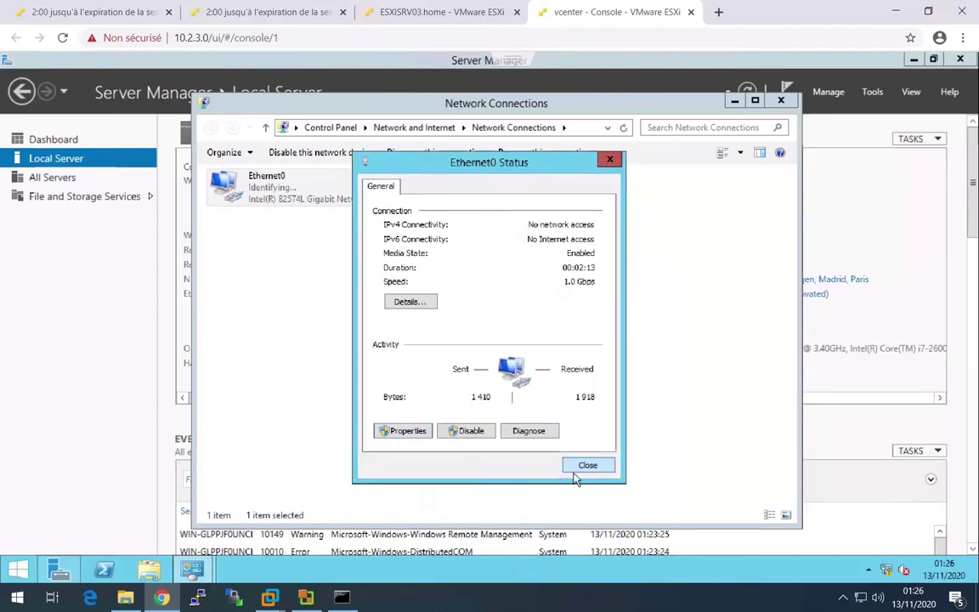
left_click(585, 467)
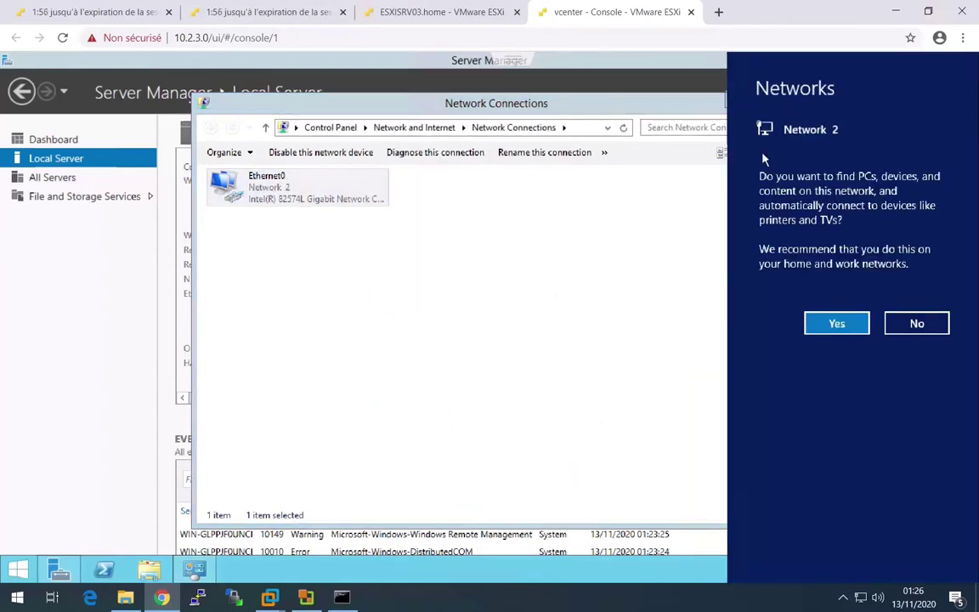
left_click(848, 321)
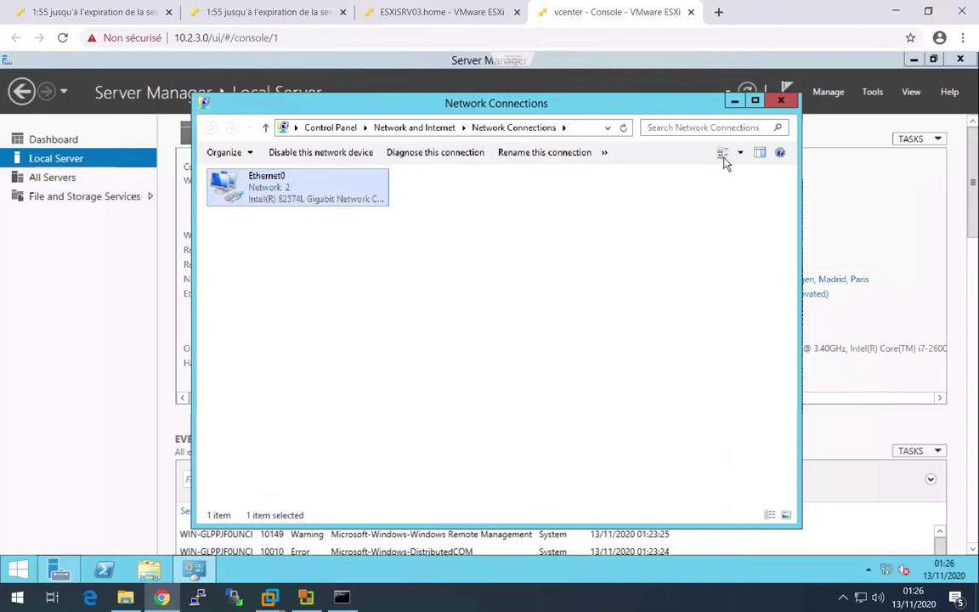
- Close the separate console tab and show the guest's Start screen in the embedded console
left_click(690, 12)
left_click(272, 192)
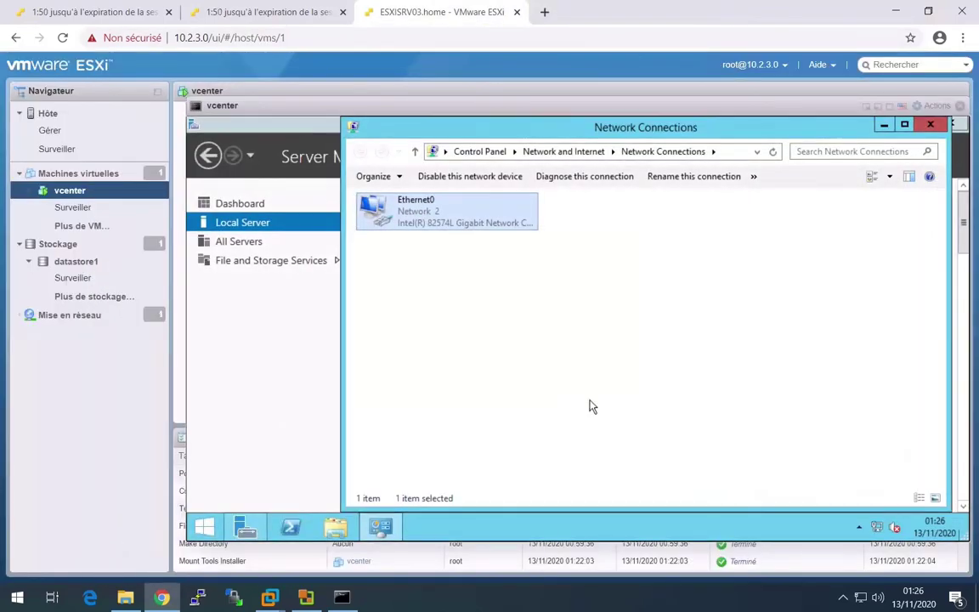
left_click(560, 394)
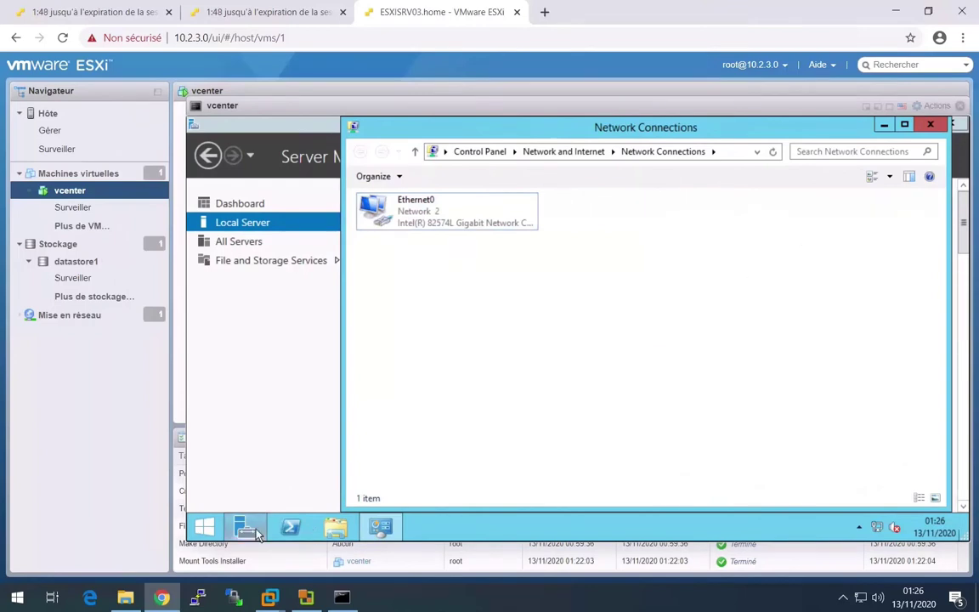
left_click(208, 528)
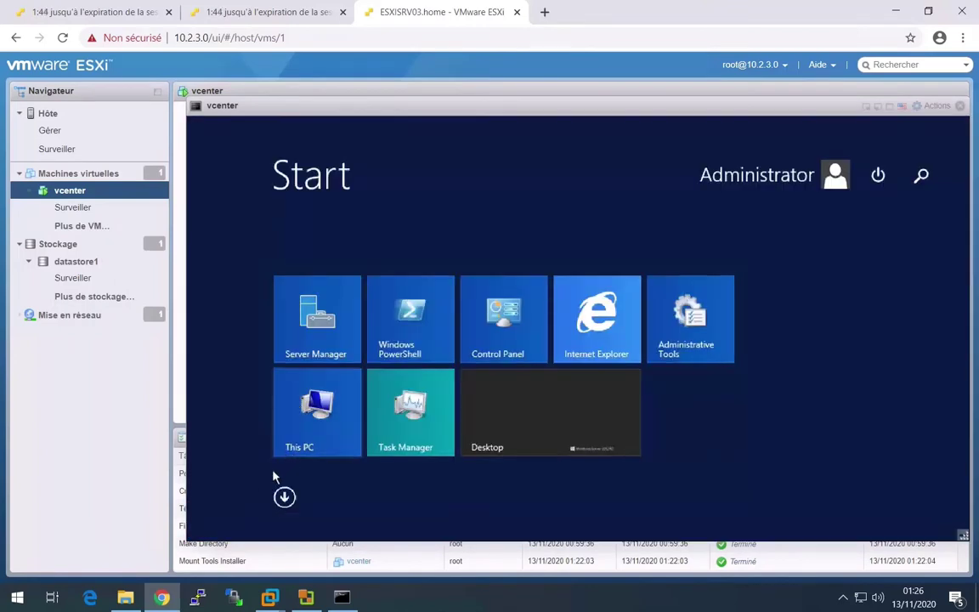
- In Server Manager's Local Server, turn IE Enhanced Security Configuration off for administrators
left_click(886, 188)
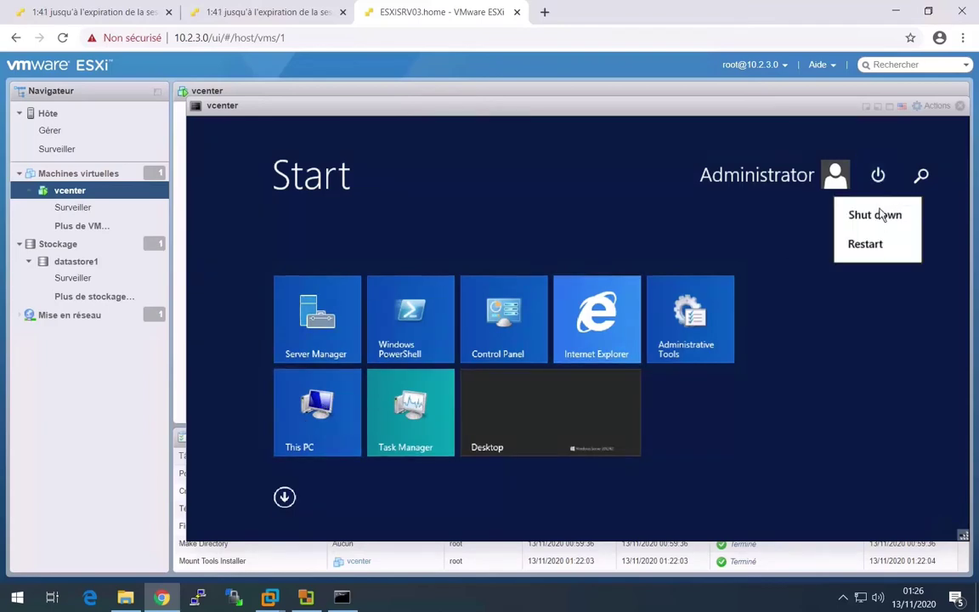
left_click(338, 342)
left_click(335, 343)
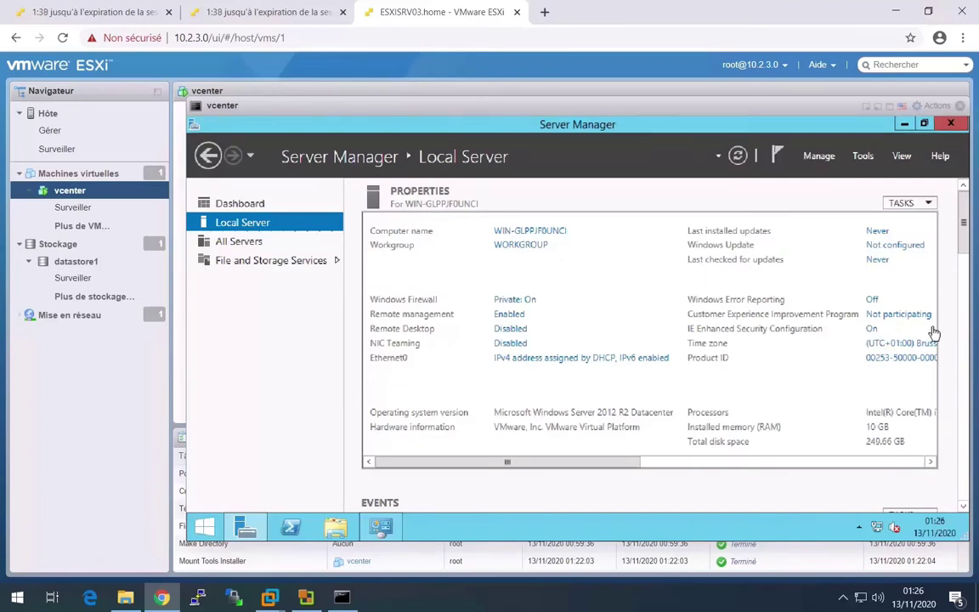
left_click(872, 331)
left_click(497, 303)
left_click(633, 459)
left_click(737, 157)
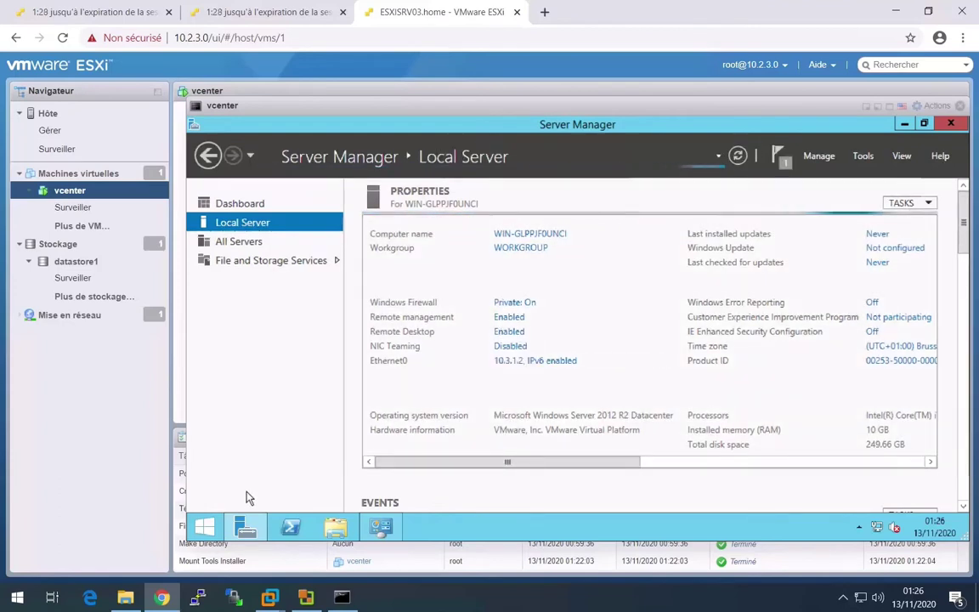
- Restart the vcenter guest from the Start screen's power options
left_click(203, 526)
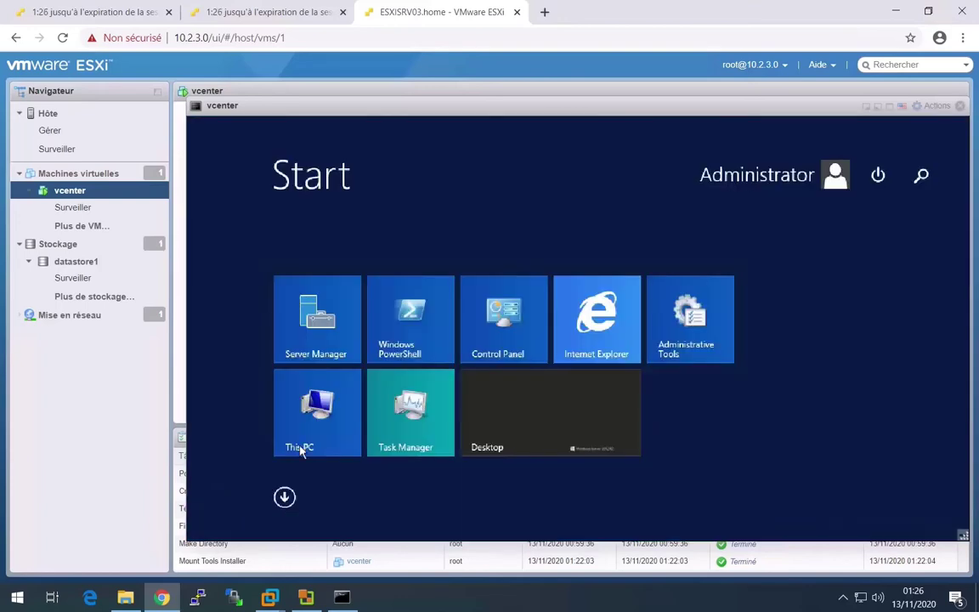
left_click(878, 175)
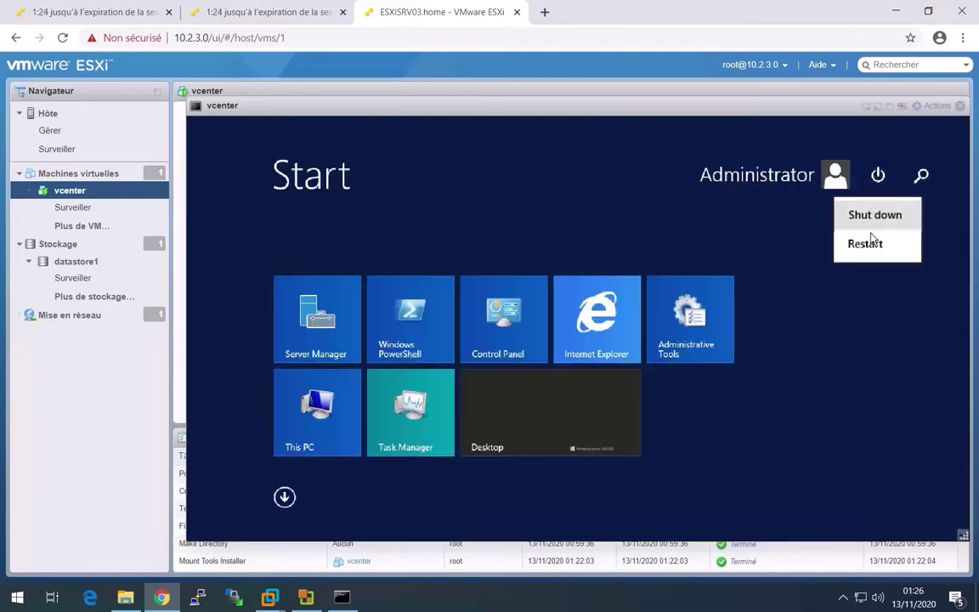
left_click(865, 245)
left_click(911, 292)
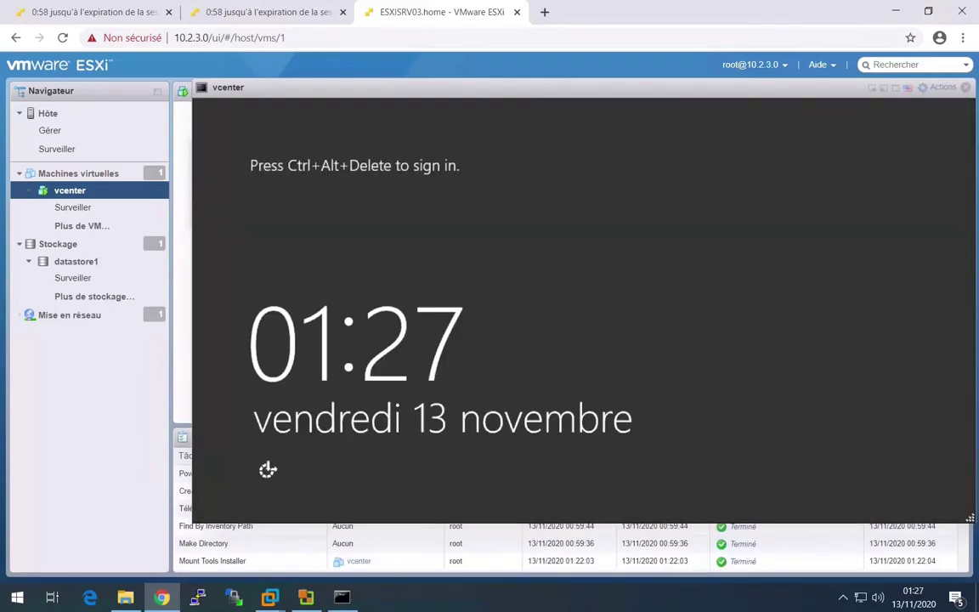
- Send Ctrl-Alt-Del, sign in as Administrator, and launch Server Manager from Start
left_click(938, 88)
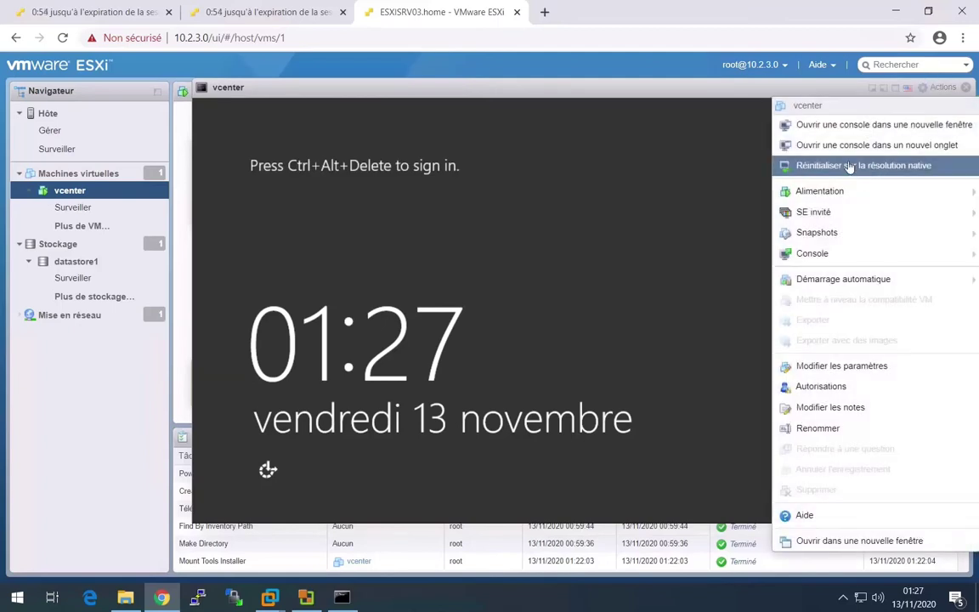
mouse_move(842, 212)
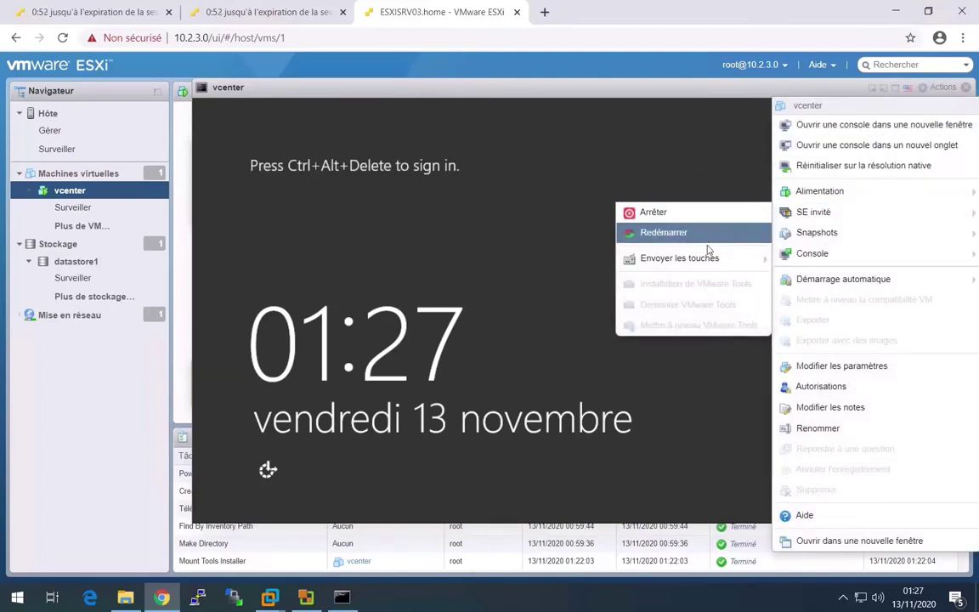
mouse_move(748, 257)
left_click(522, 258)
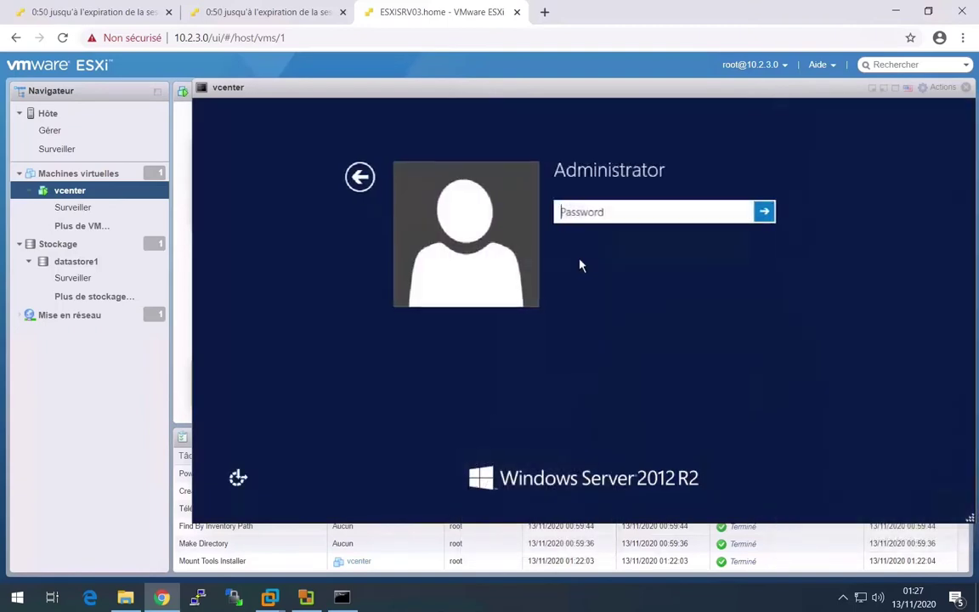
type("••••••••")
key("Return")
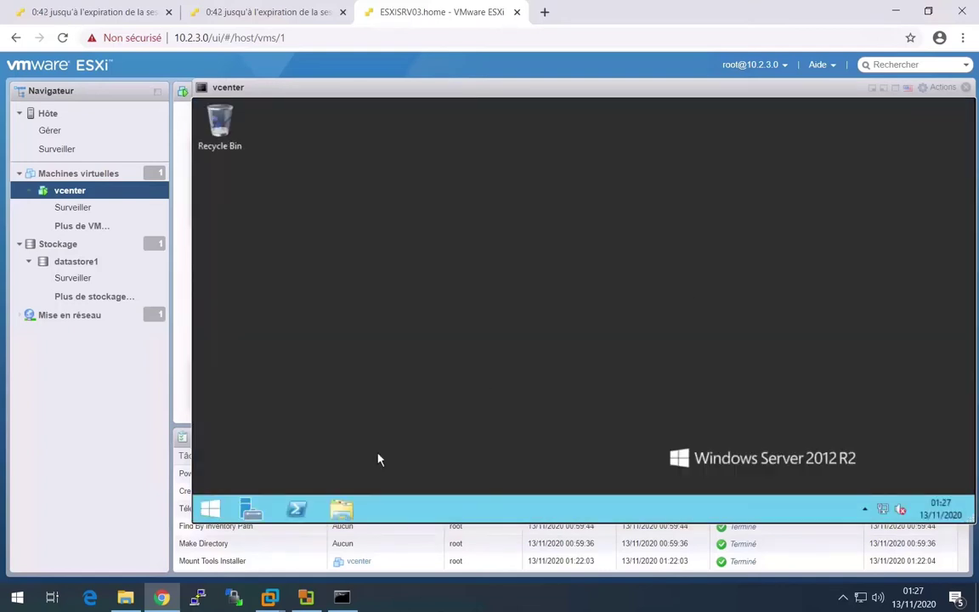
left_click(210, 507)
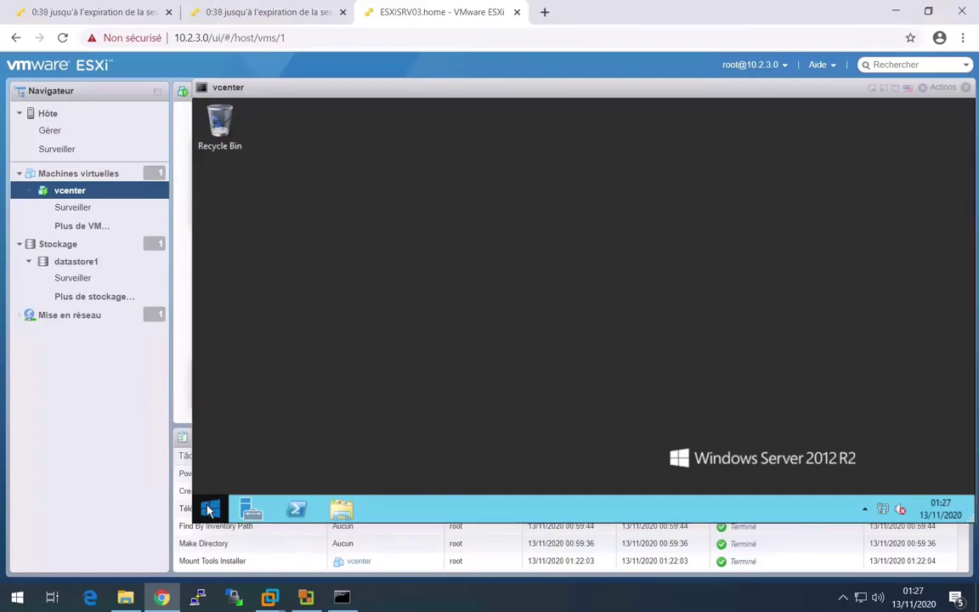
left_click(358, 335)
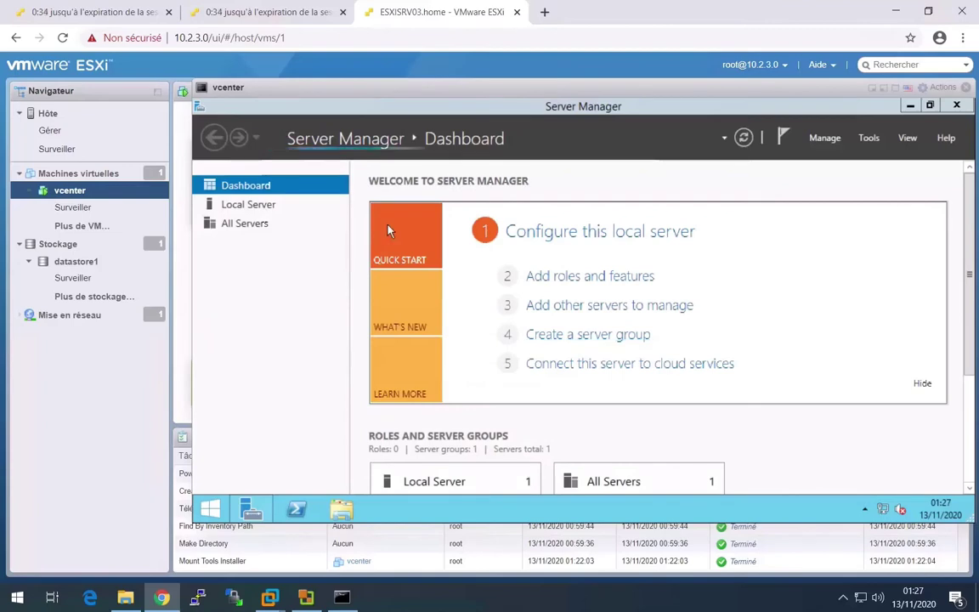
- Switch the computer's membership from workgroup to the UAS.PRIVATE domain and confirm
left_click(248, 204)
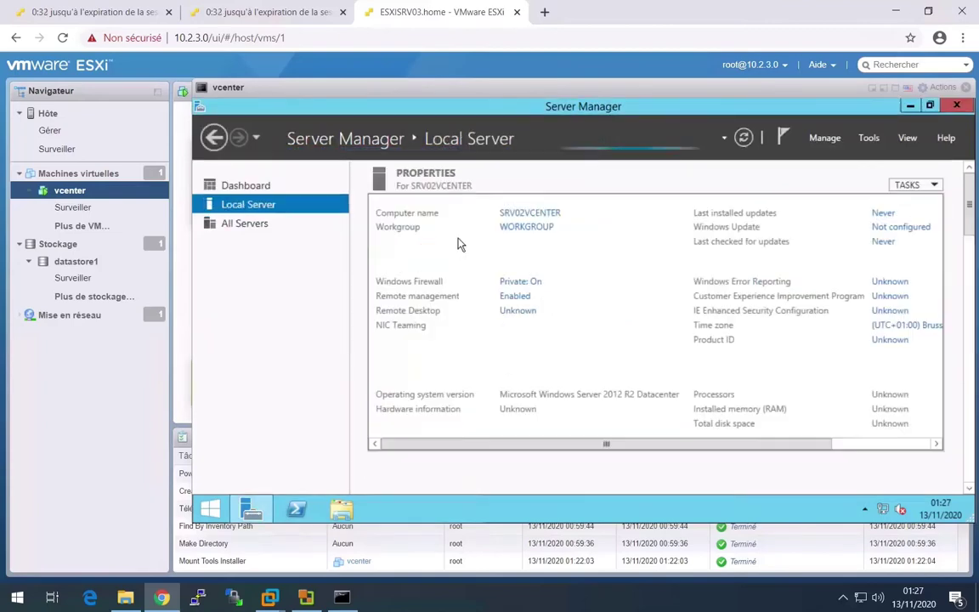
left_click(529, 228)
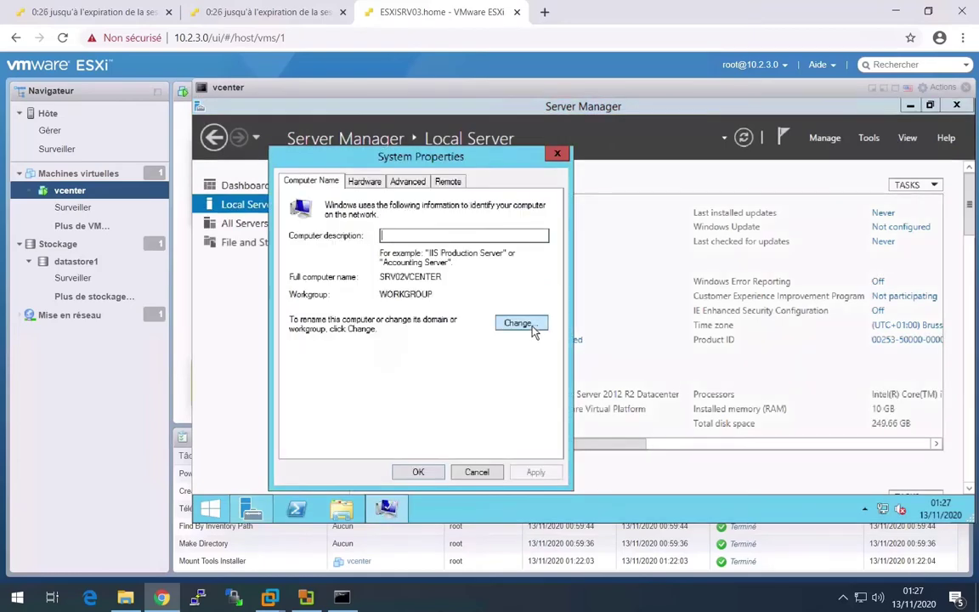
left_click(524, 324)
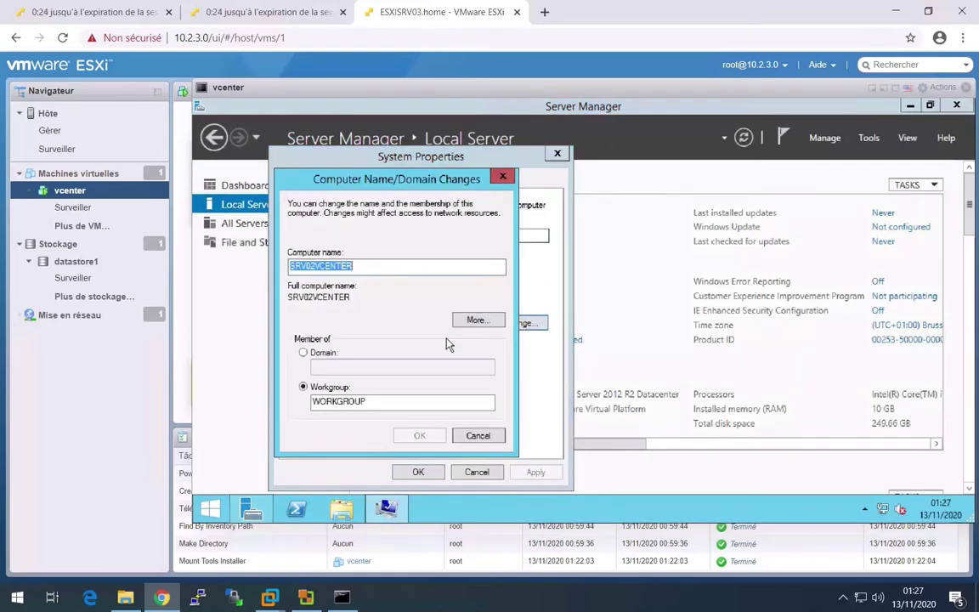
left_click(322, 354)
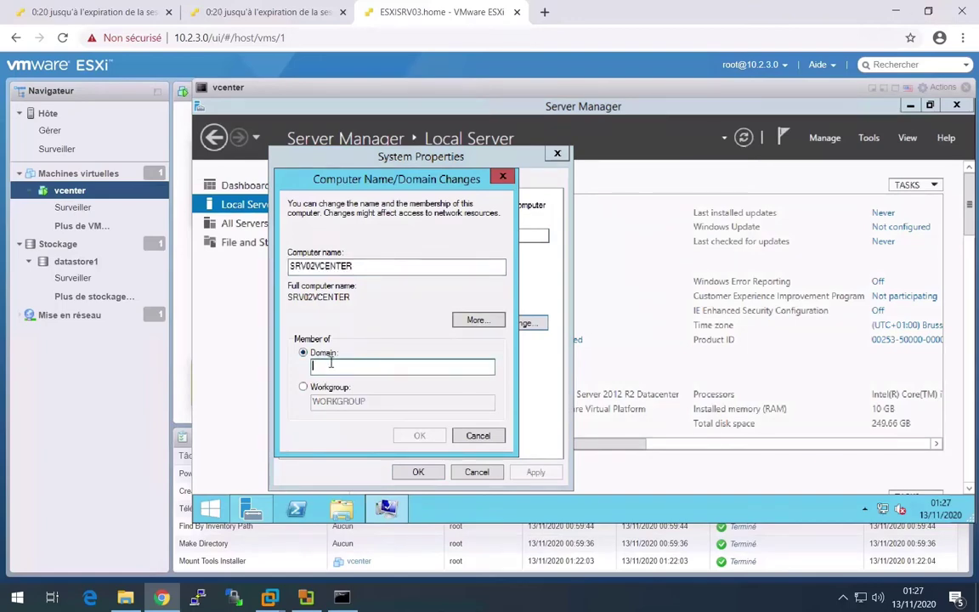
type("UAS ")
type("PRIVATE")
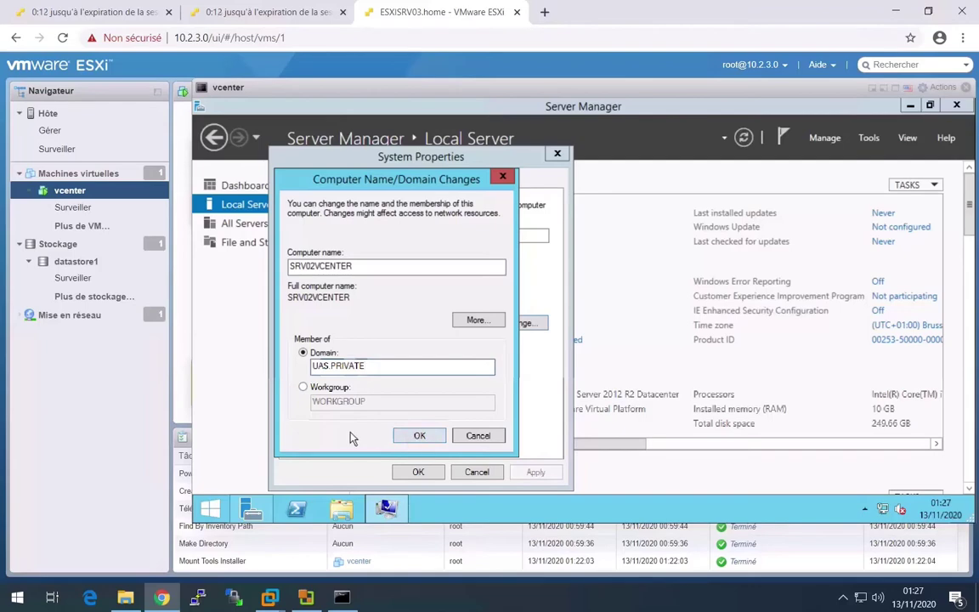
left_click(419, 435)
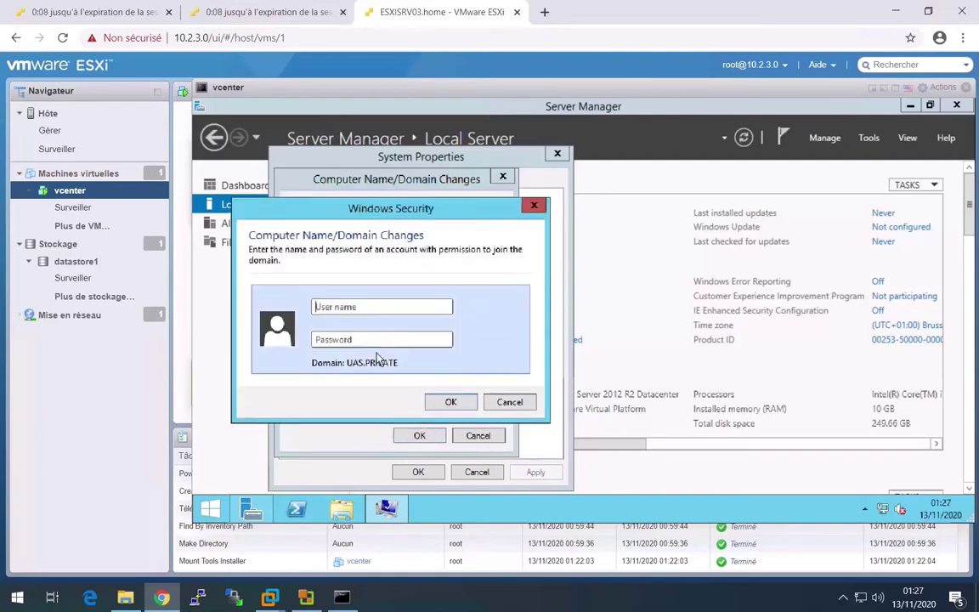
- Enter the UAS\Administrator credentials and acknowledge the domain welcome and restart notices
type("UAS\\Administ")
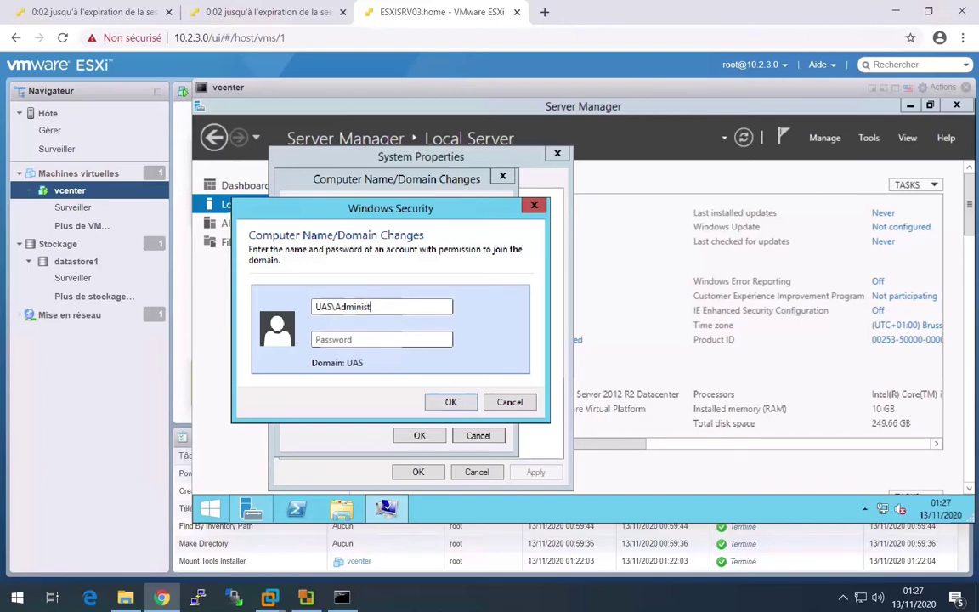
type("rator")
key("Tab")
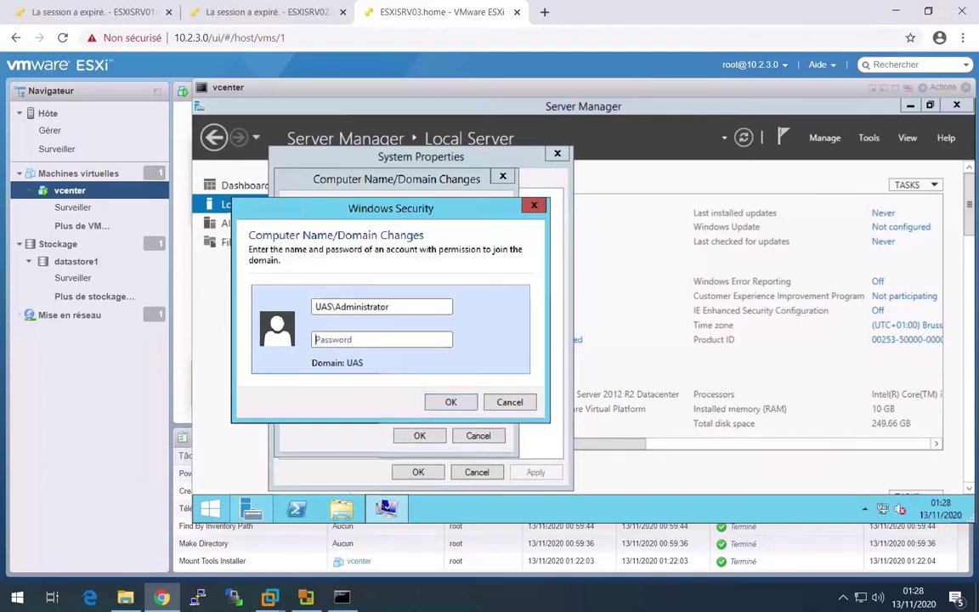
type("*****")
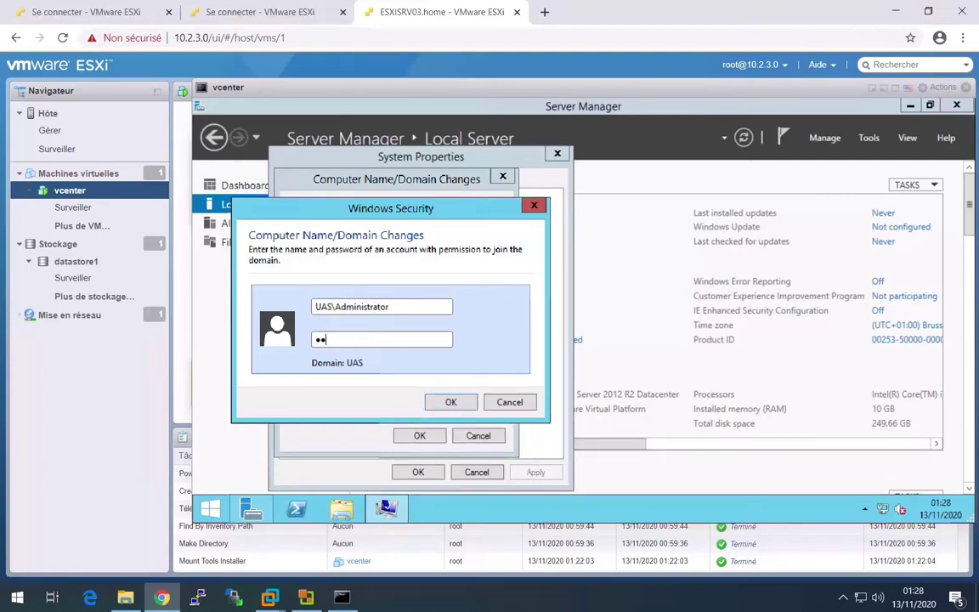
type("***")
left_click(431, 400)
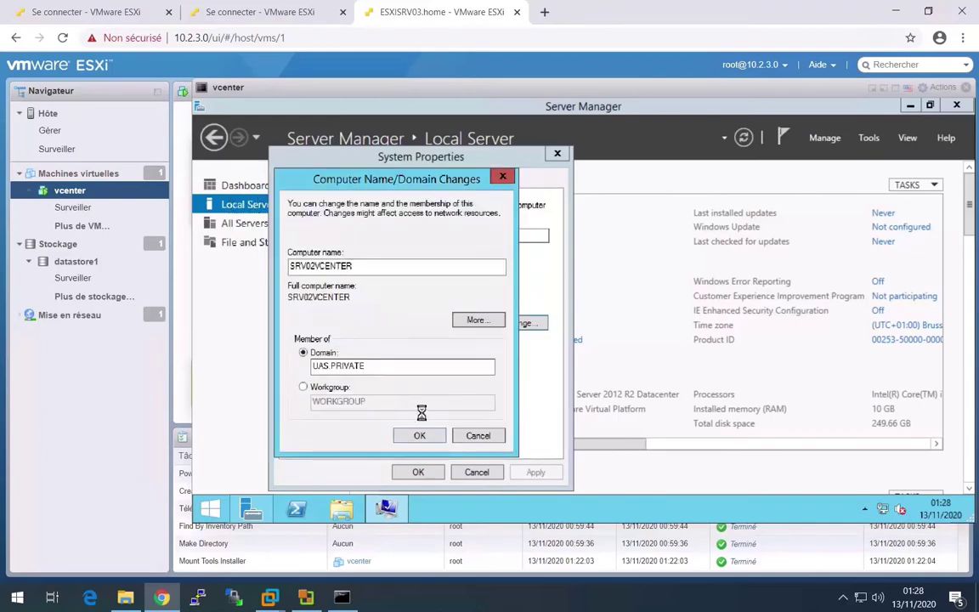
left_click(653, 360)
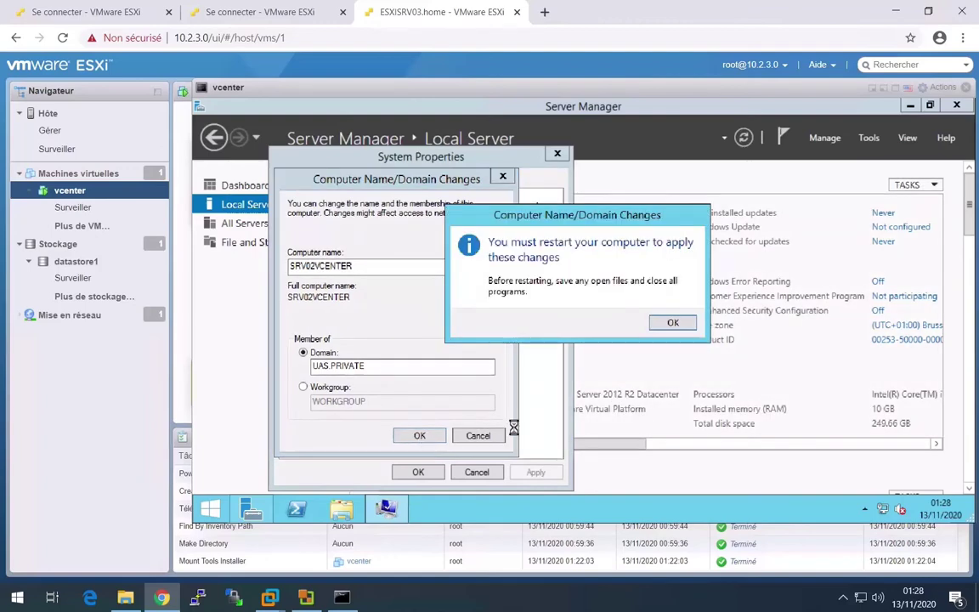
left_click(668, 323)
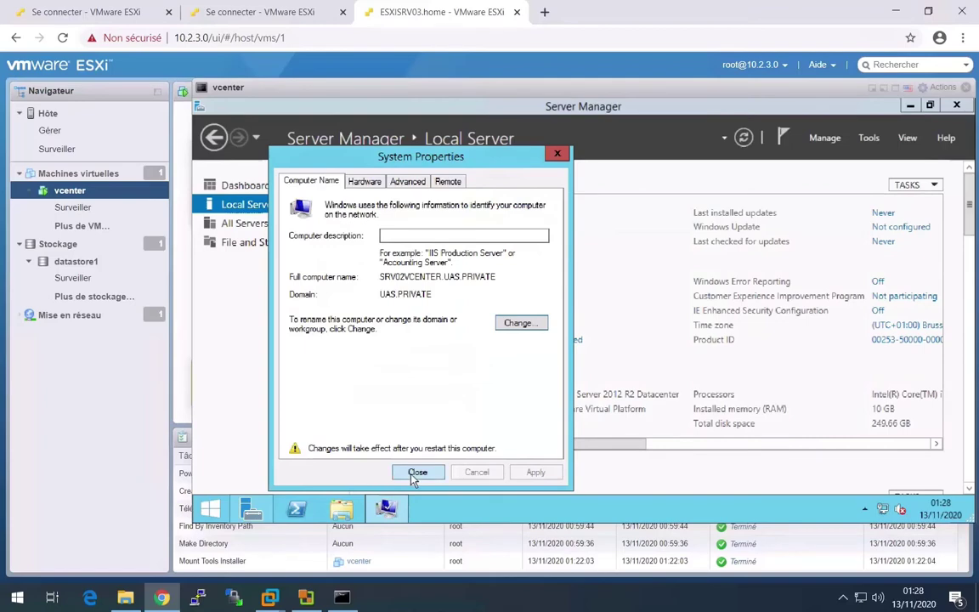
left_click(413, 471)
- Restart the guest now, then open its console in a new browser tab
left_click(585, 320)
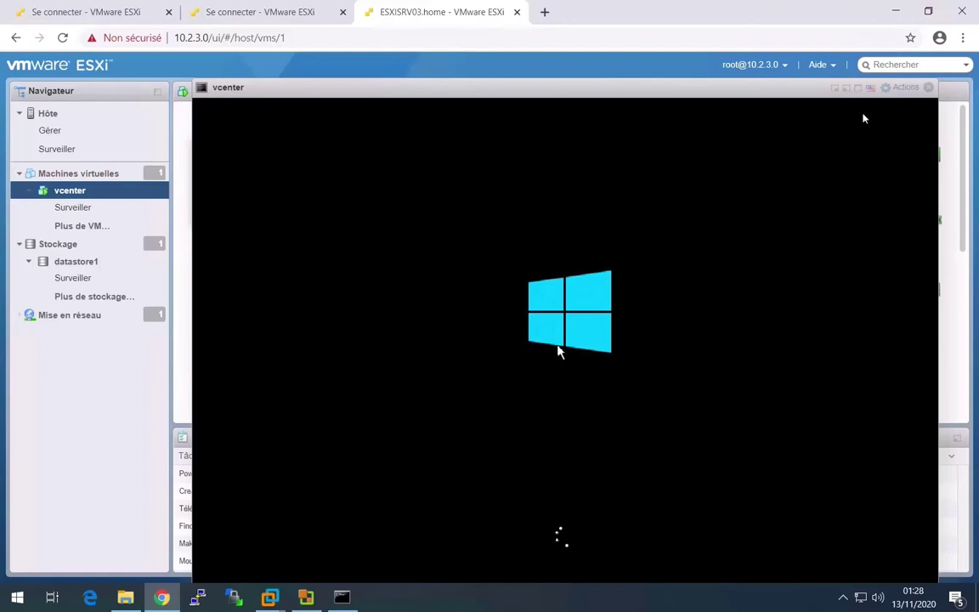
left_click(899, 88)
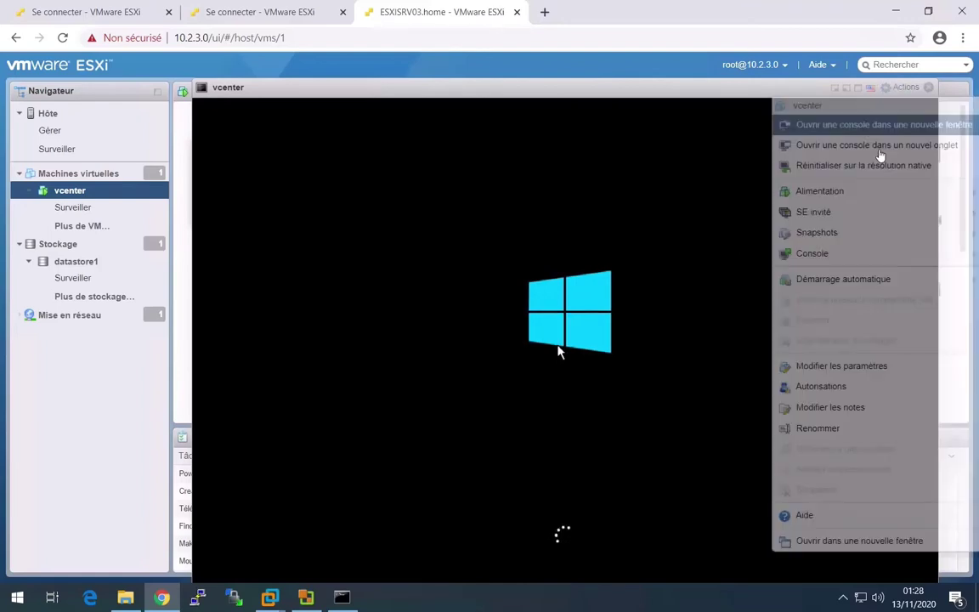
mouse_move(850, 219)
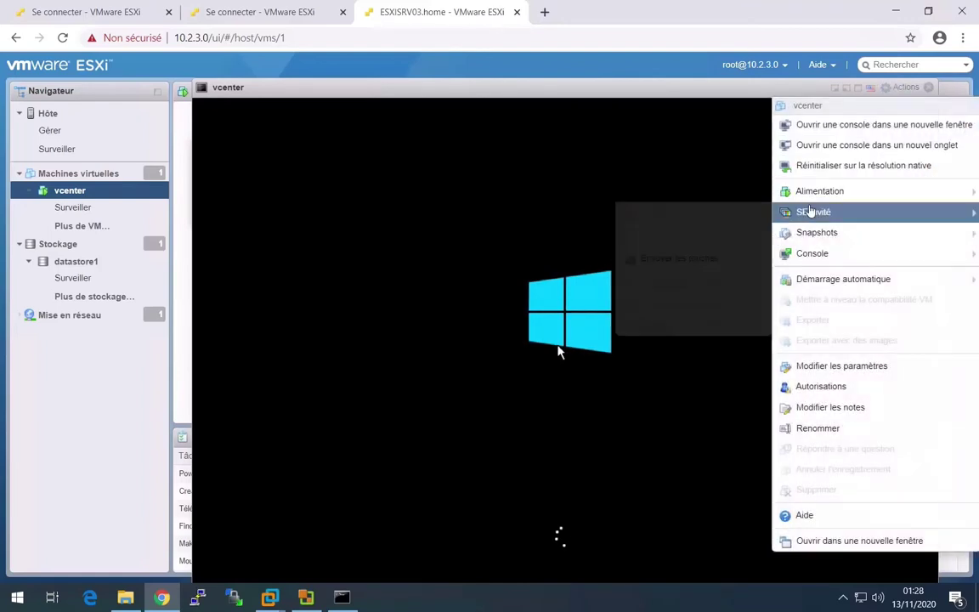
mouse_move(826, 187)
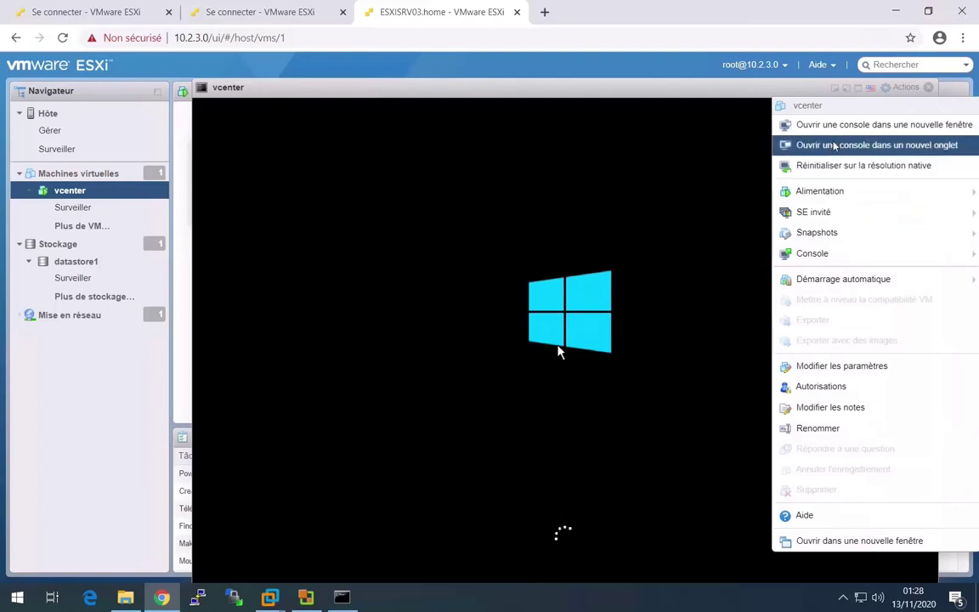
left_click(802, 145)
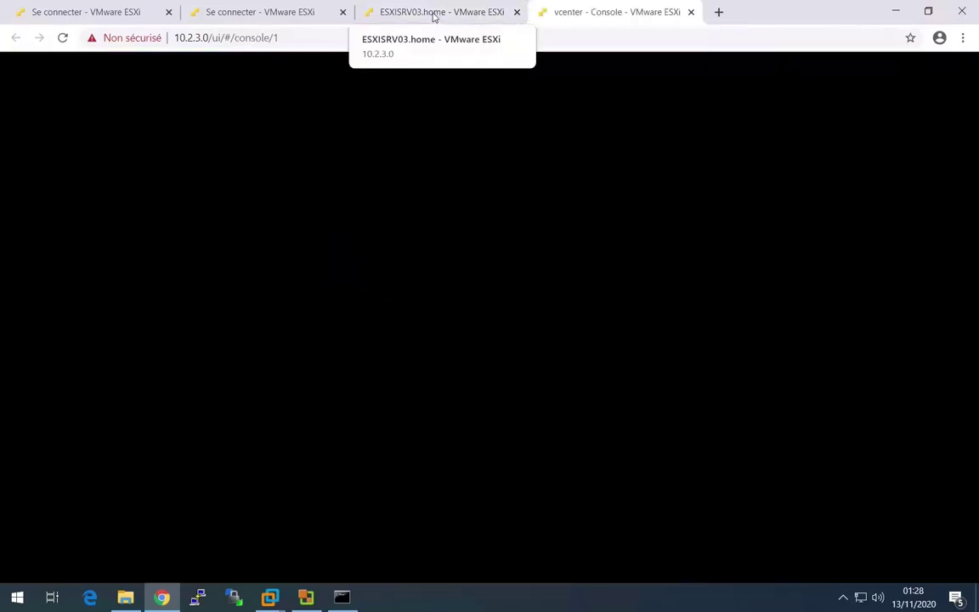
left_click(435, 14)
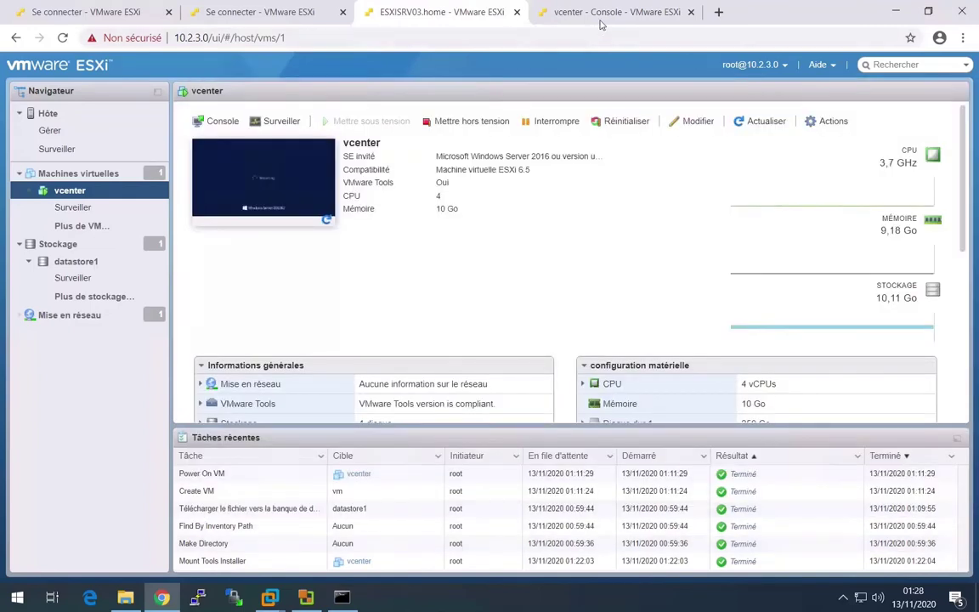
left_click(612, 12)
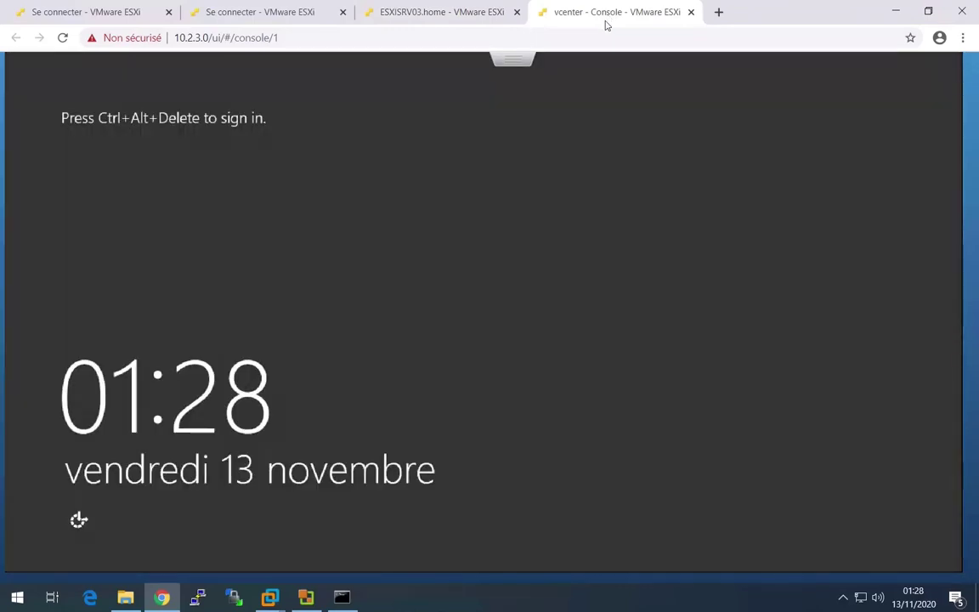
- Send Ctrl-Alt-Del to the guest through the console's Guest OS send-keys menu
left_click(512, 57)
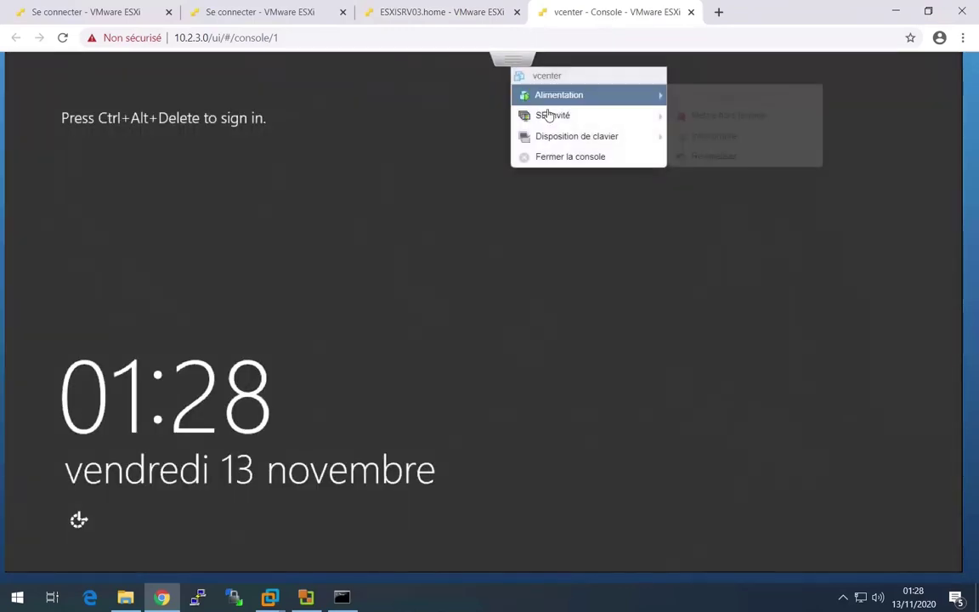
mouse_move(565, 119)
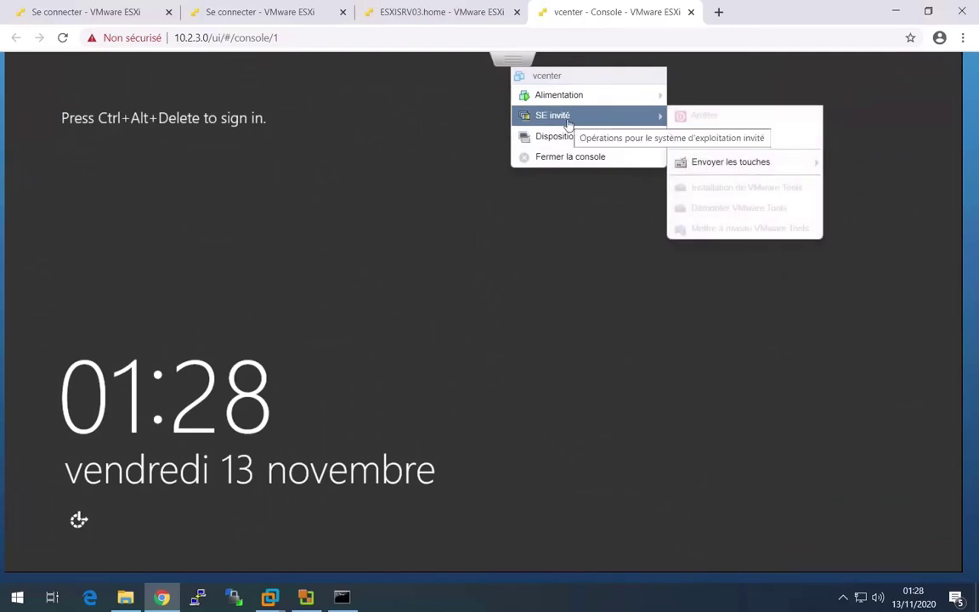
mouse_move(765, 161)
left_click(826, 158)
mouse_move(646, 117)
mouse_move(734, 162)
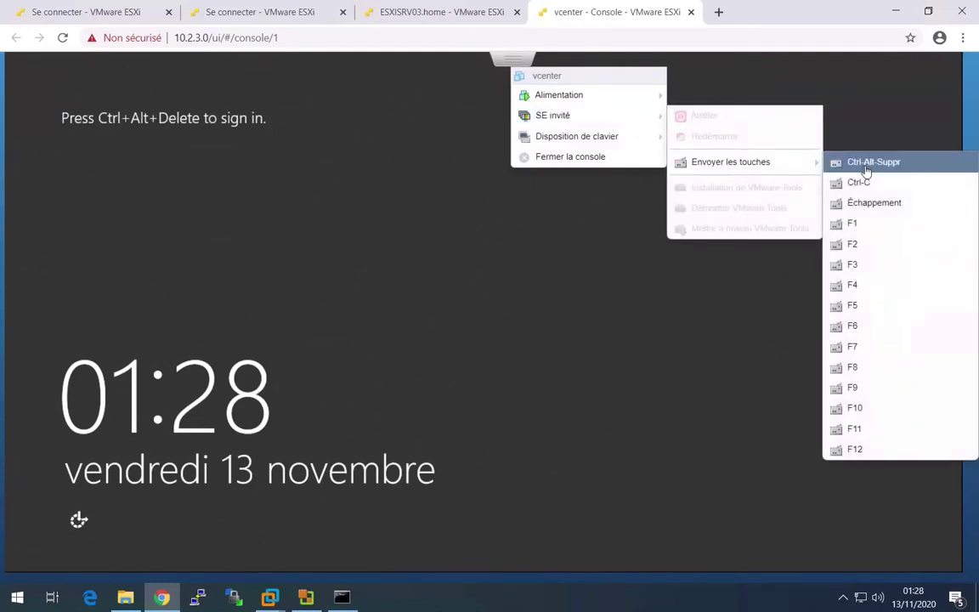
left_click(867, 170)
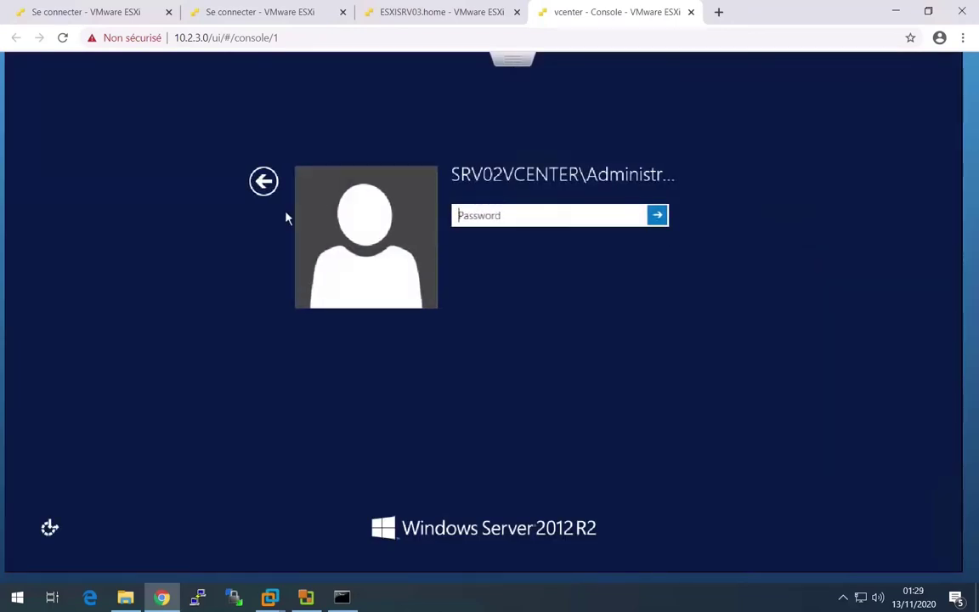
- Sign in as Other user UAS\Administrator with the domain password
left_click(265, 181)
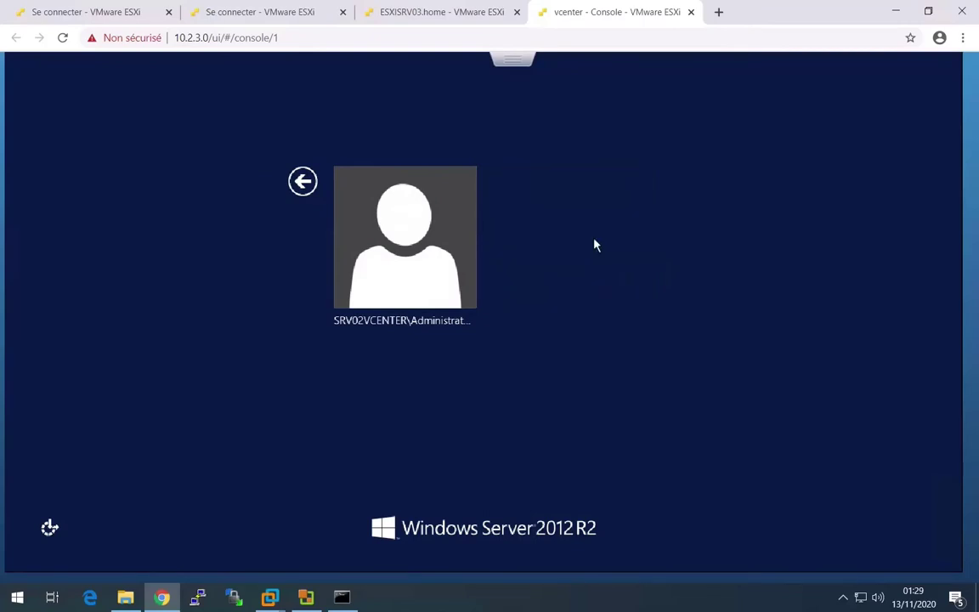
left_click(595, 245)
left_click(496, 219)
type("UAS")
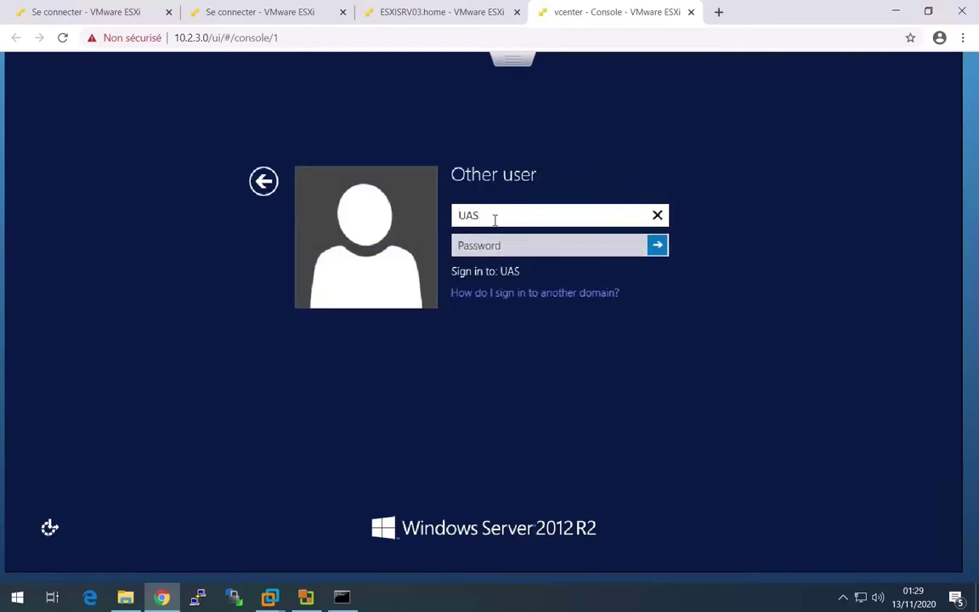
type("\\Administrator")
key("Tab")
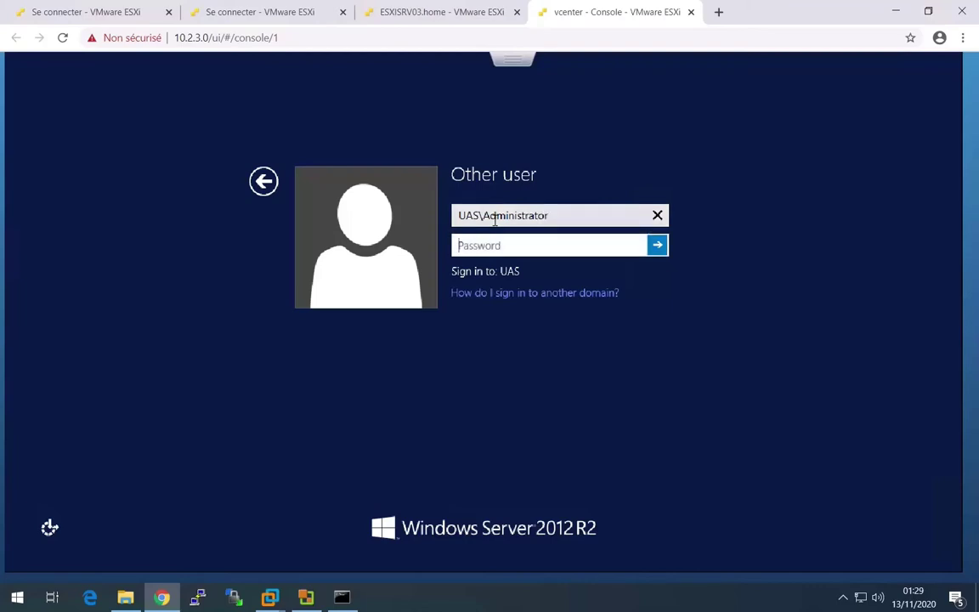
type("••••••••")
key("Return")
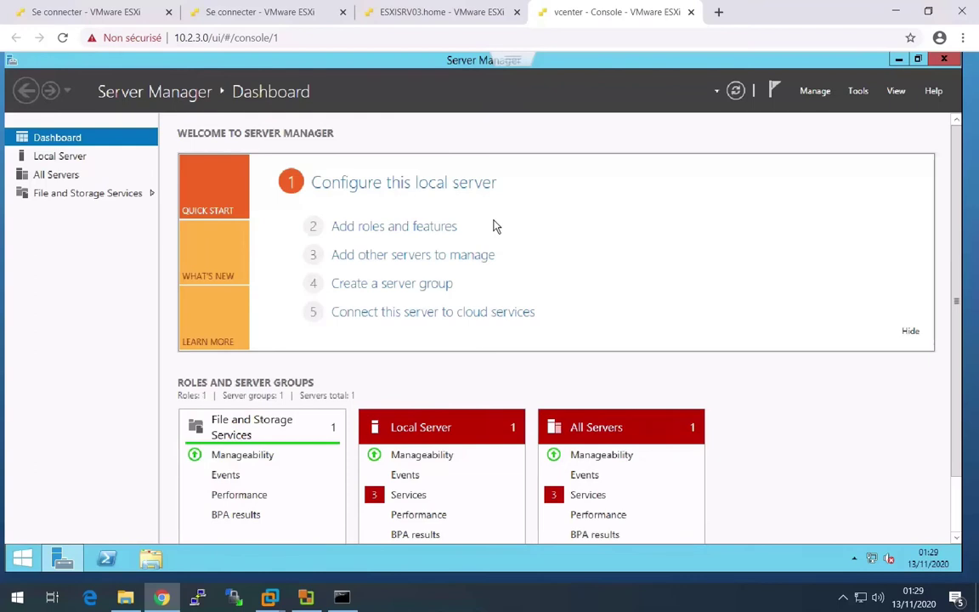
- Open the vcenter VM's settings and expand CD/DVD drive 1 to show its 2012.R2VL.ESD.ENU.FEB2017.iso datastore source
left_click(474, 15)
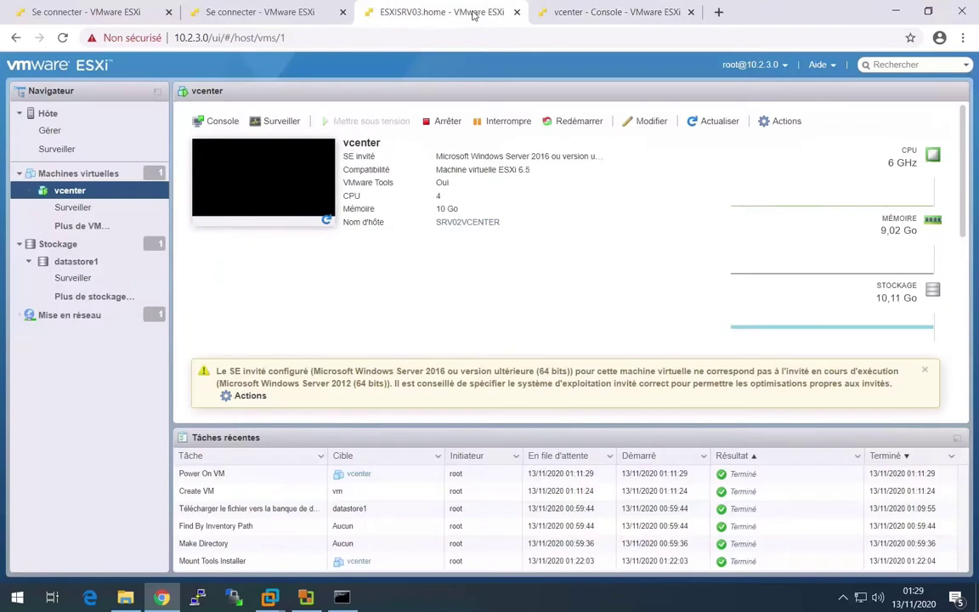
left_click(778, 121)
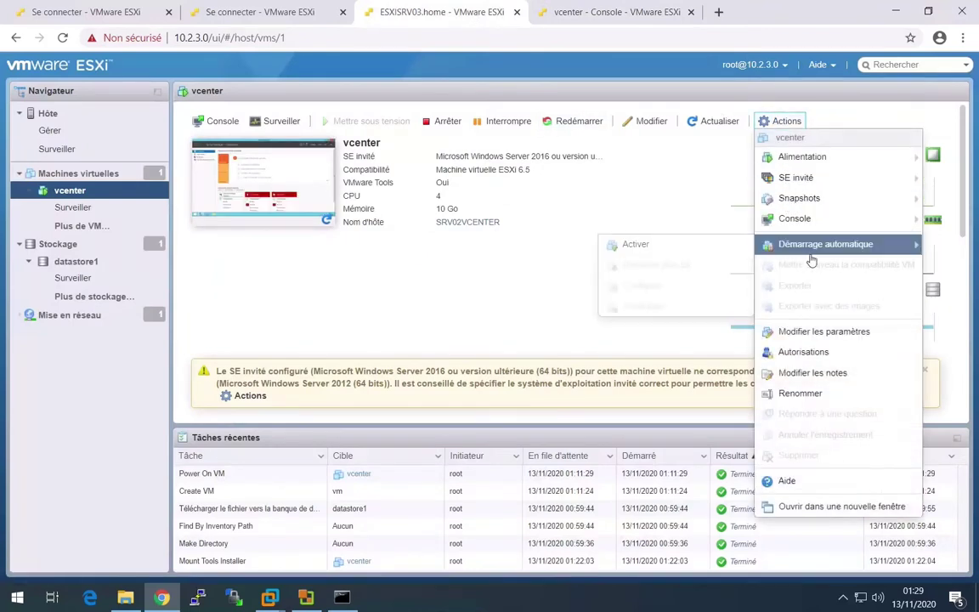
left_click(818, 332)
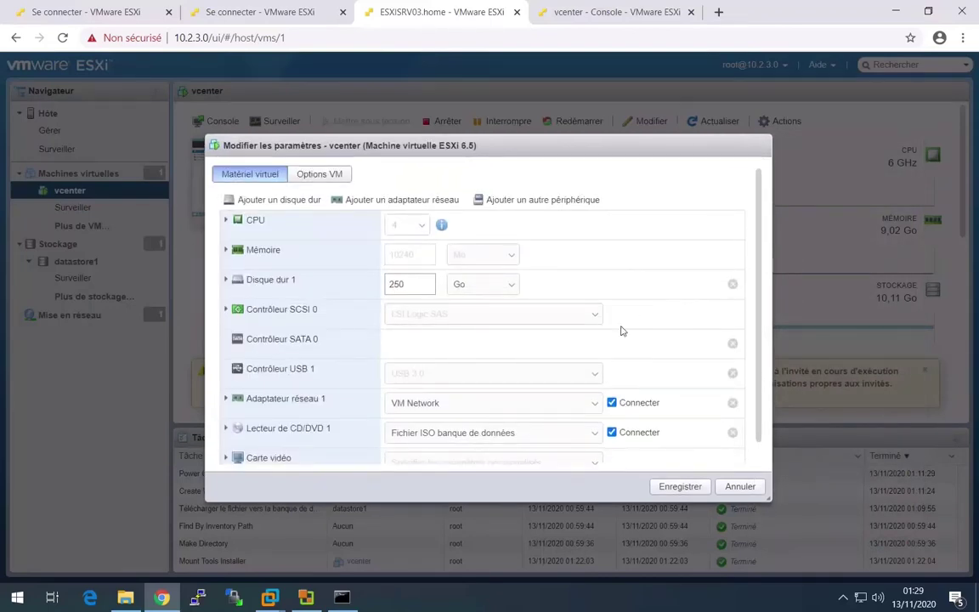
left_click(522, 432)
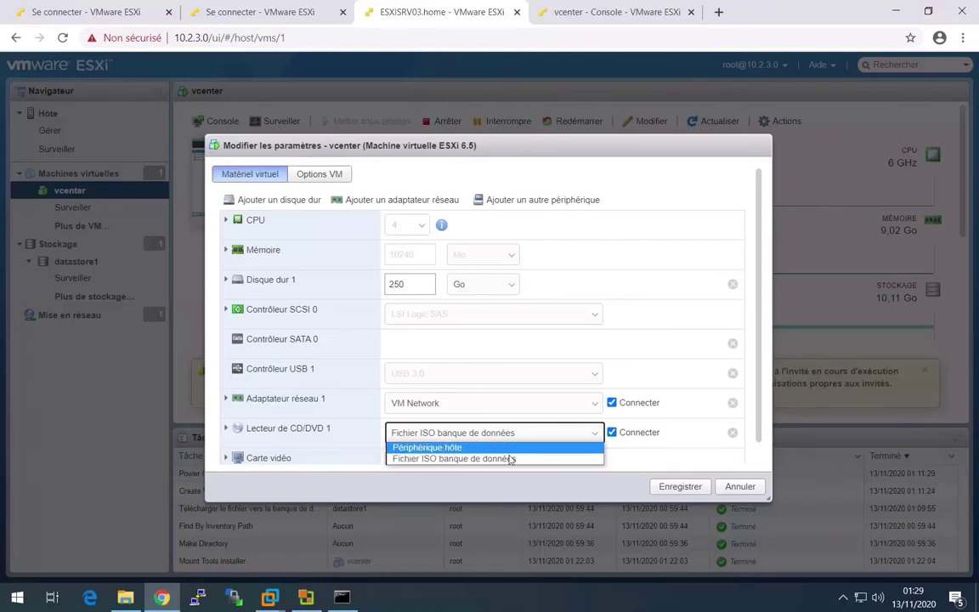
left_click(504, 460)
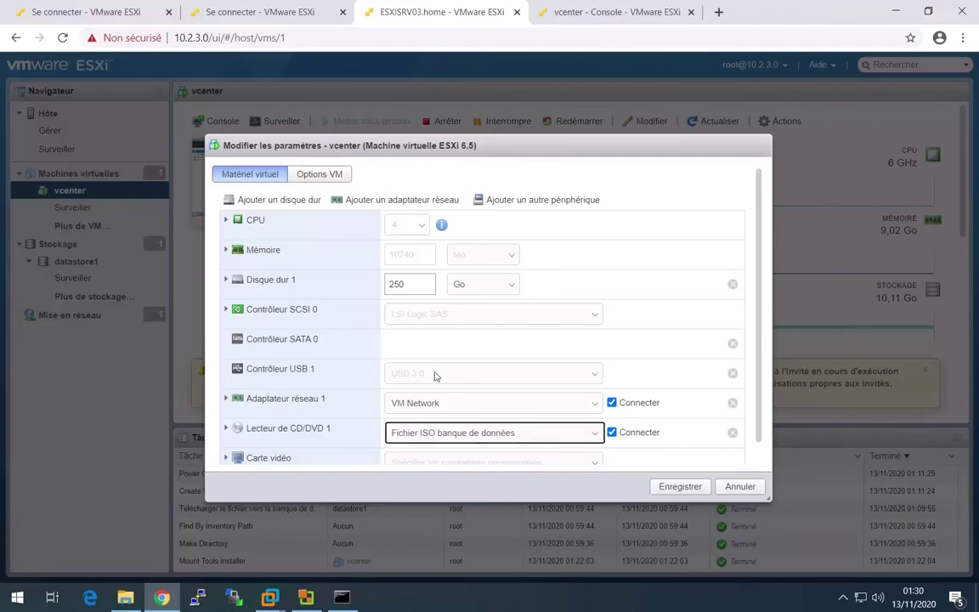
left_click(544, 435)
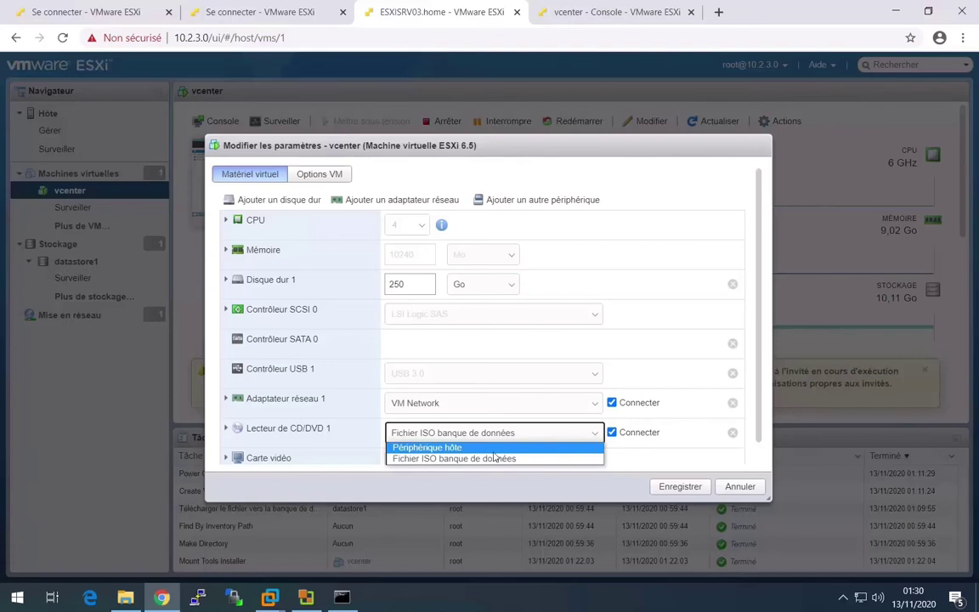
left_click(227, 428)
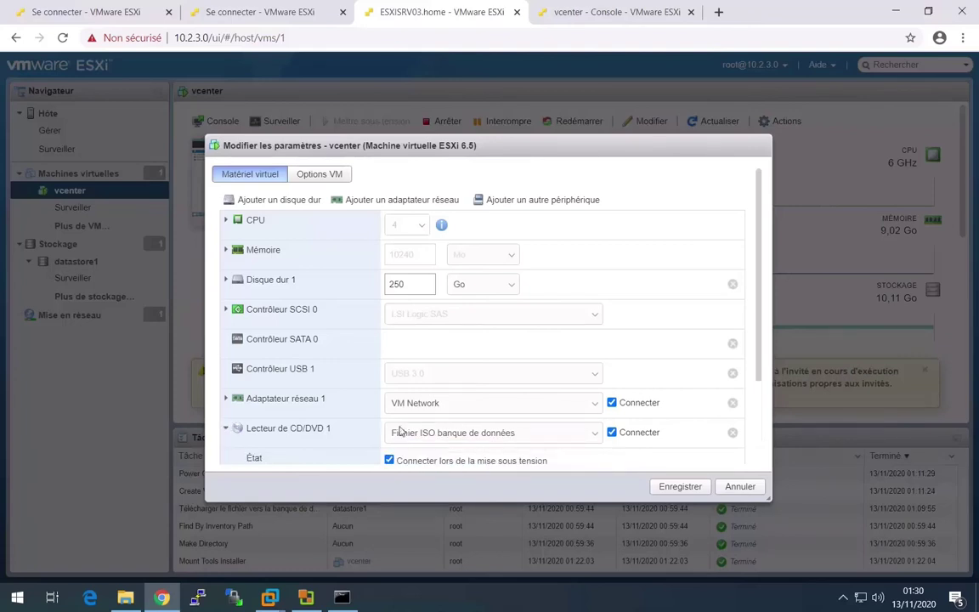
scroll(761, 332, "down", 3)
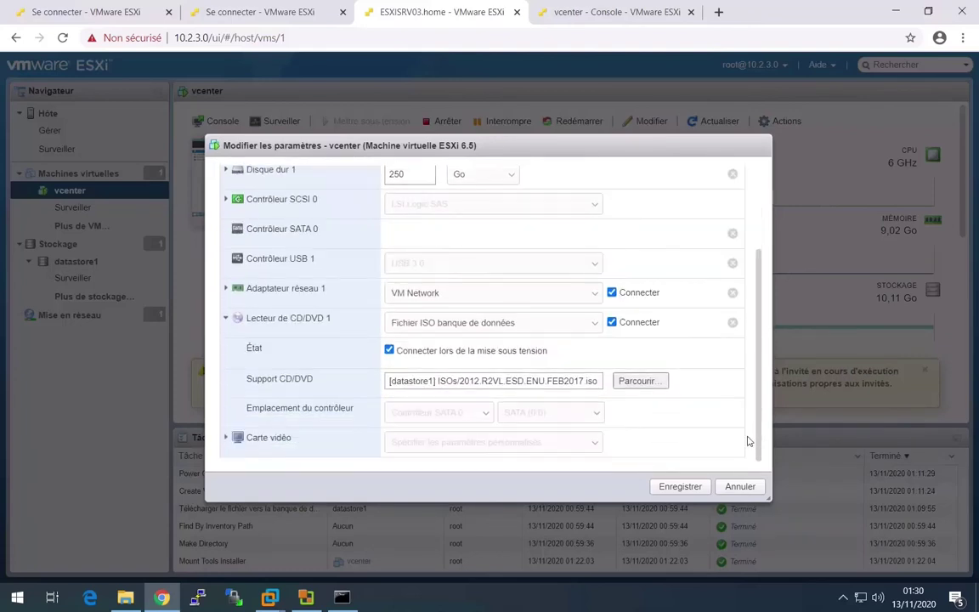
- Upload VMware-VIM-all-6.5.0-15259038.iso into datastore1's ISOs folder and select it for the CD/DVD drive
left_click(653, 384)
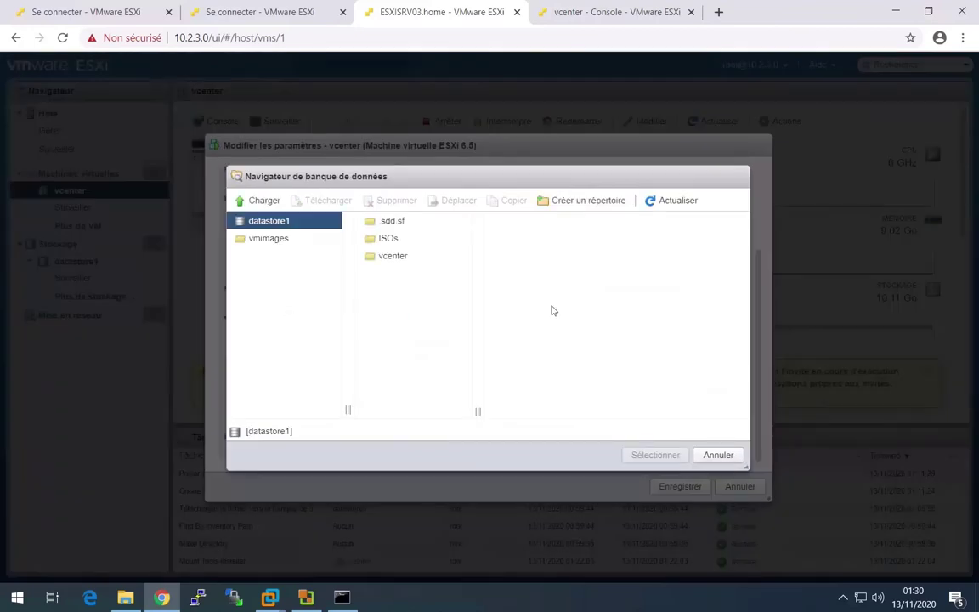
left_click(395, 241)
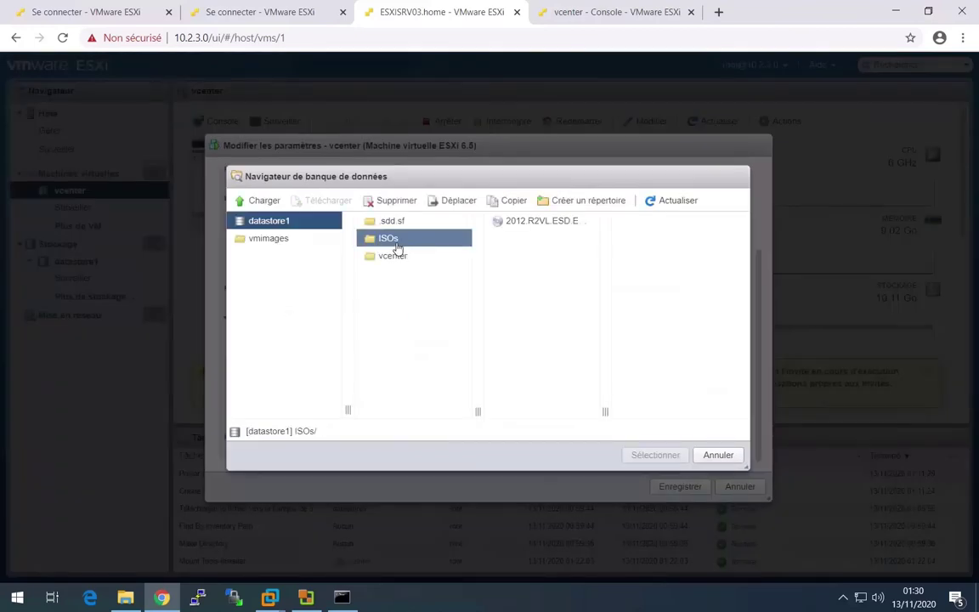
left_click(264, 201)
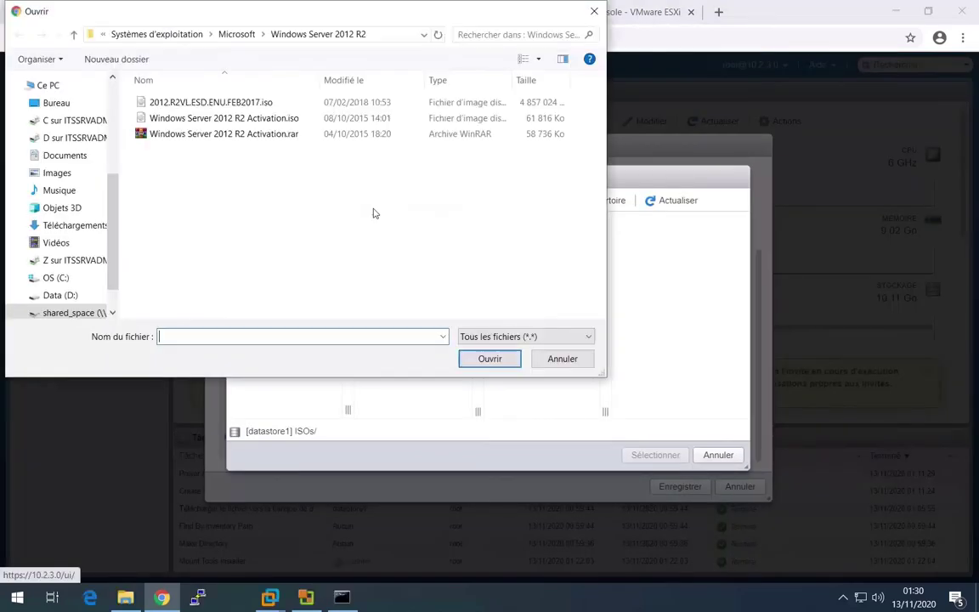
left_click(238, 37)
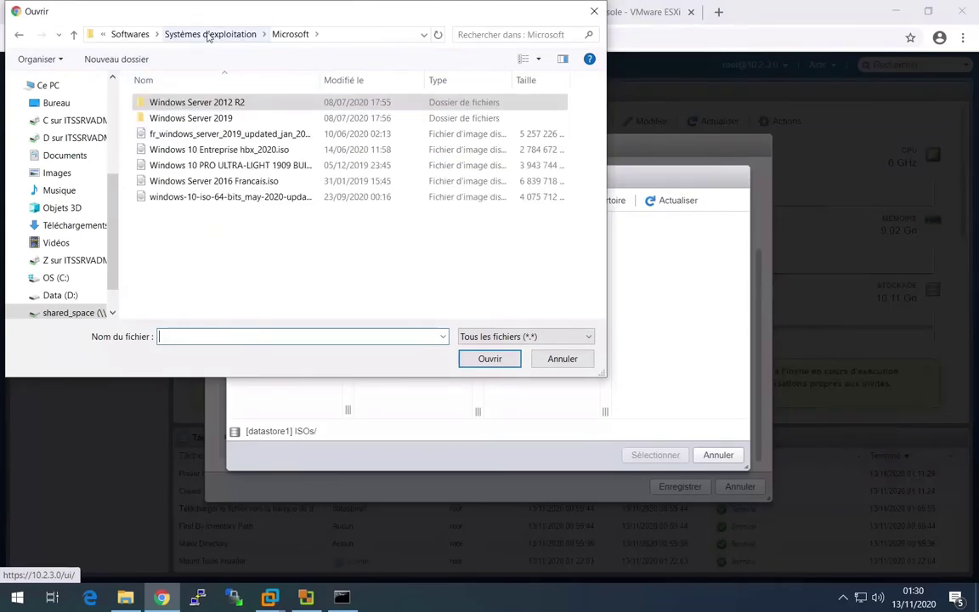
left_click(207, 35)
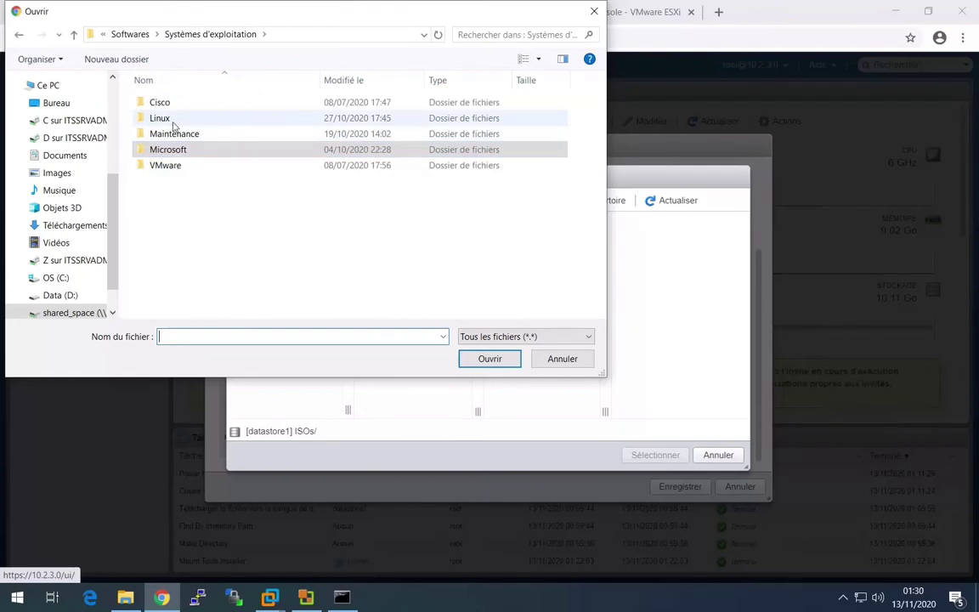
double_click(172, 167)
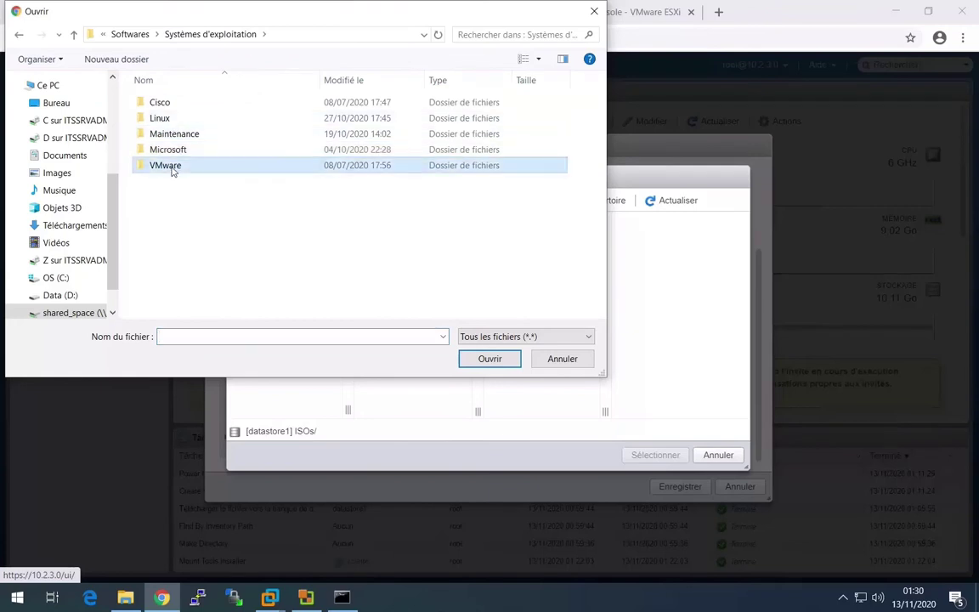
left_click(206, 120)
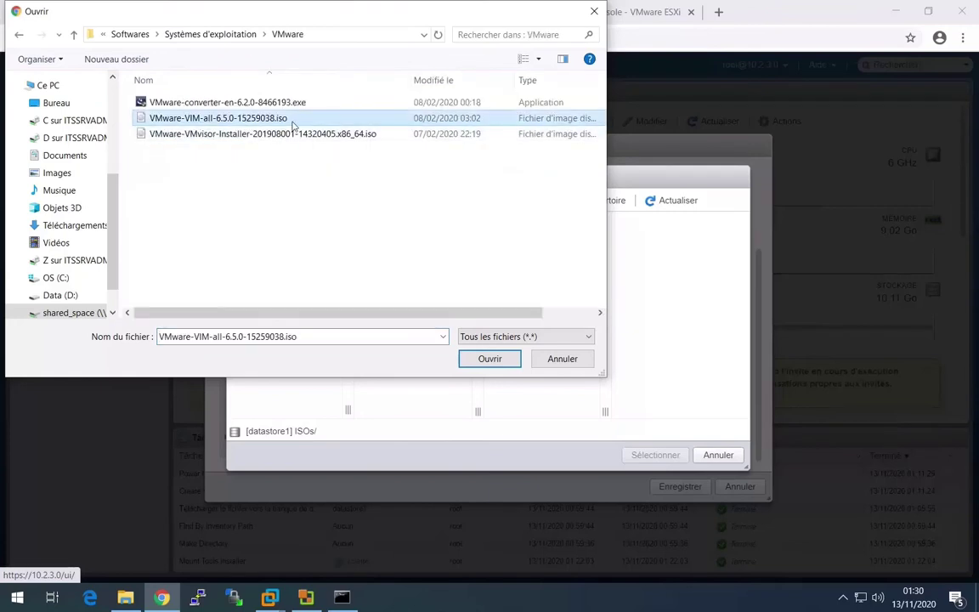
double_click(255, 118)
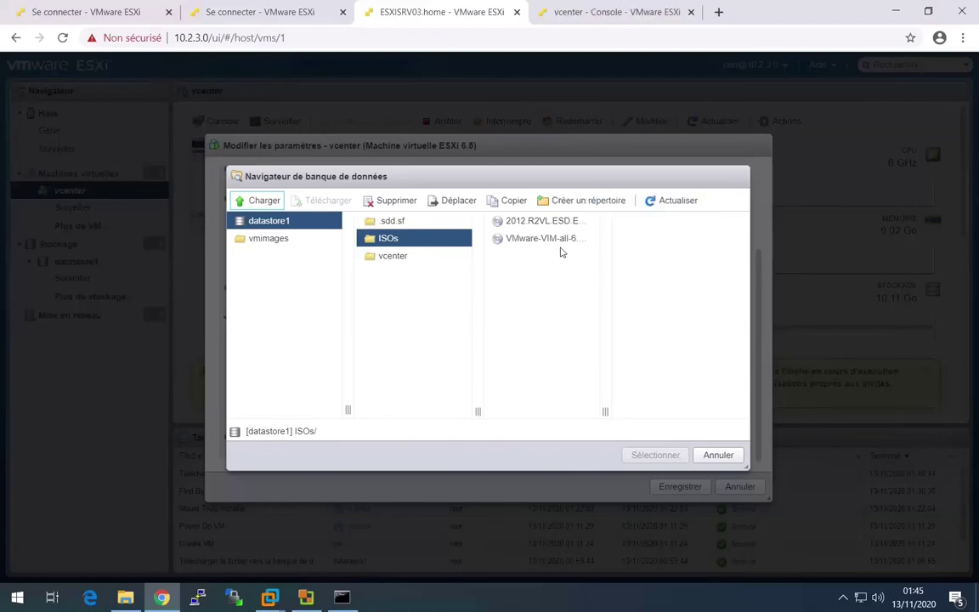
left_click(558, 244)
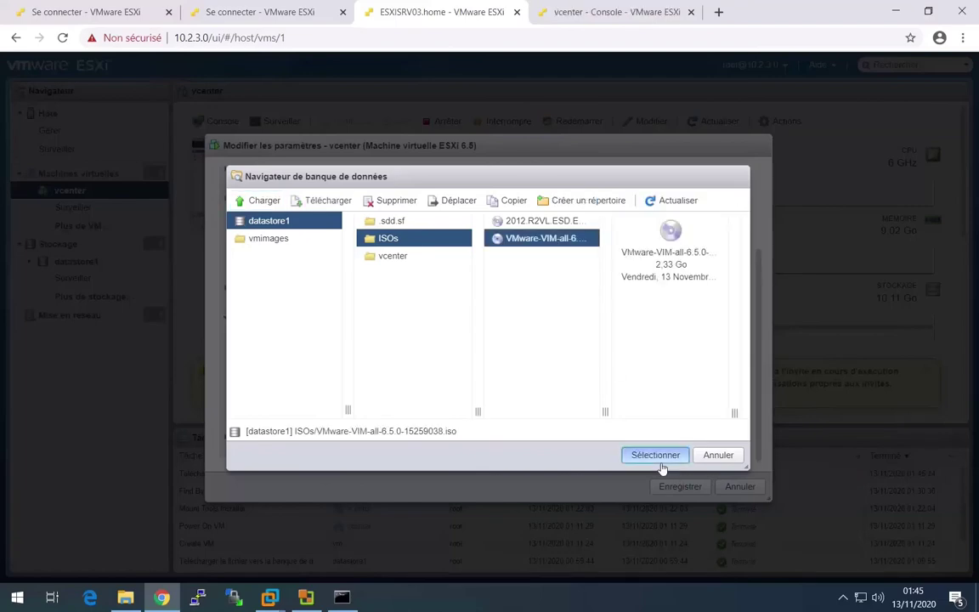
left_click(656, 456)
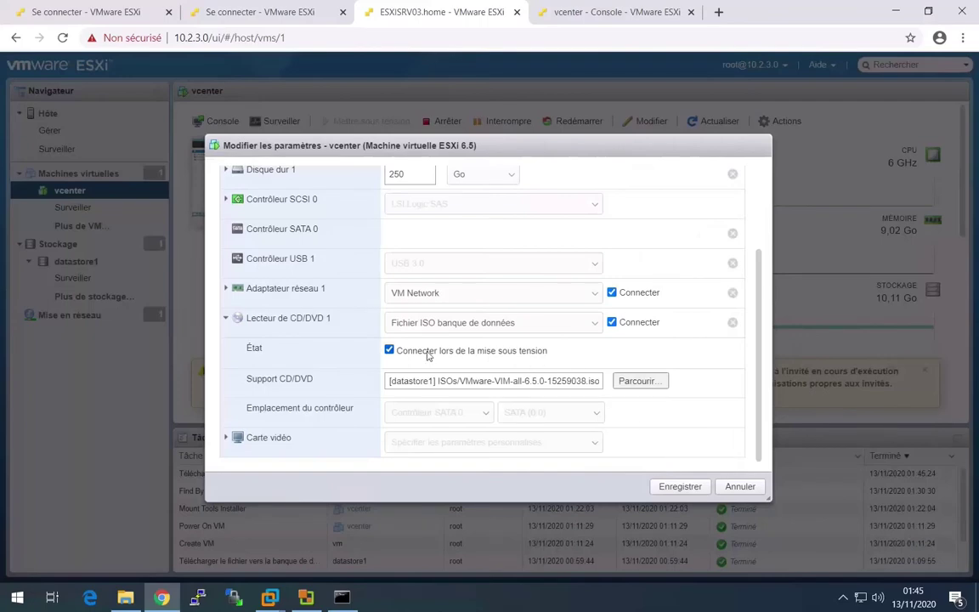
- Save the VM's new CD/DVD setting and bring up the vcenter VM's full-size console
left_click(667, 485)
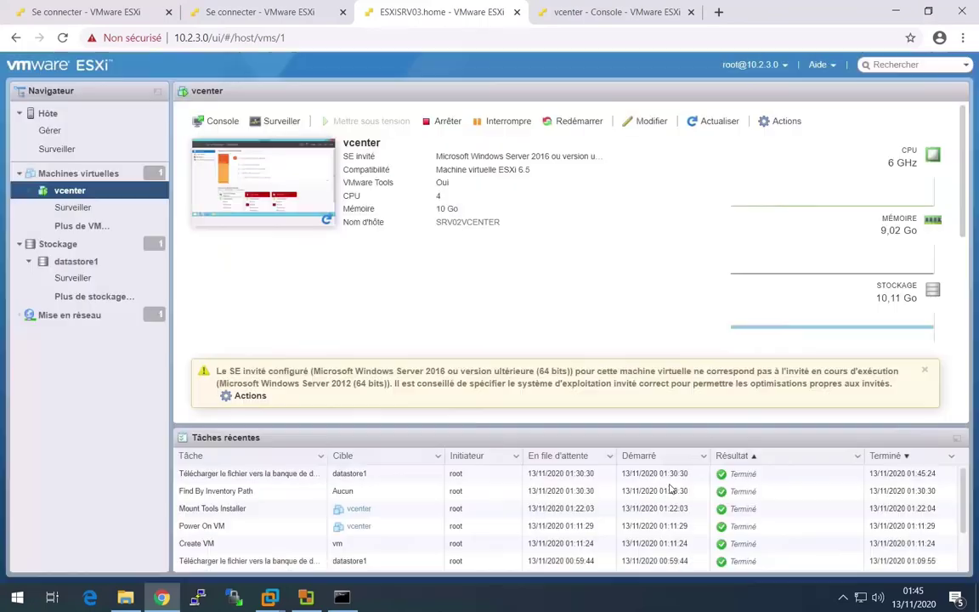
left_click(310, 196)
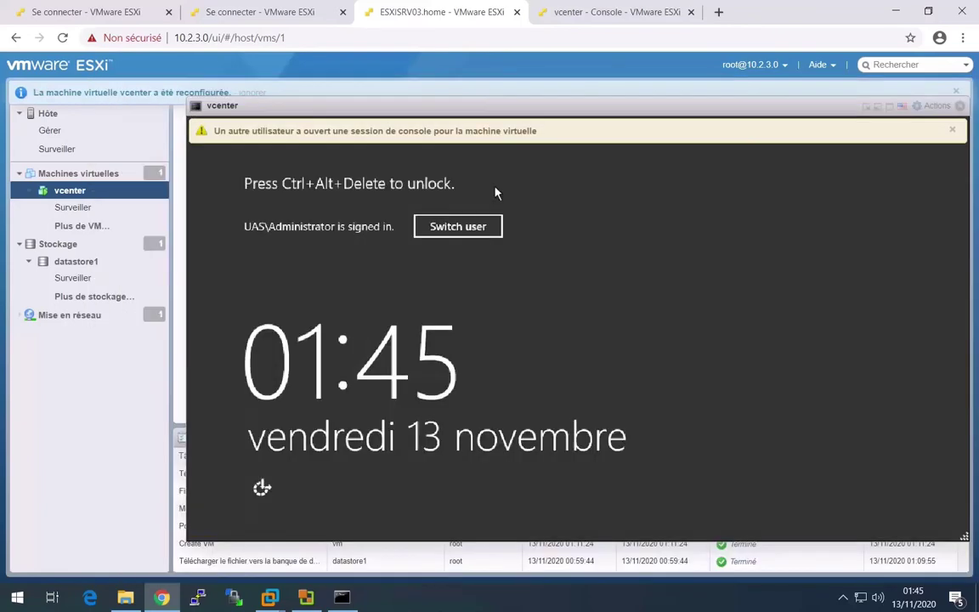
left_click(799, 93)
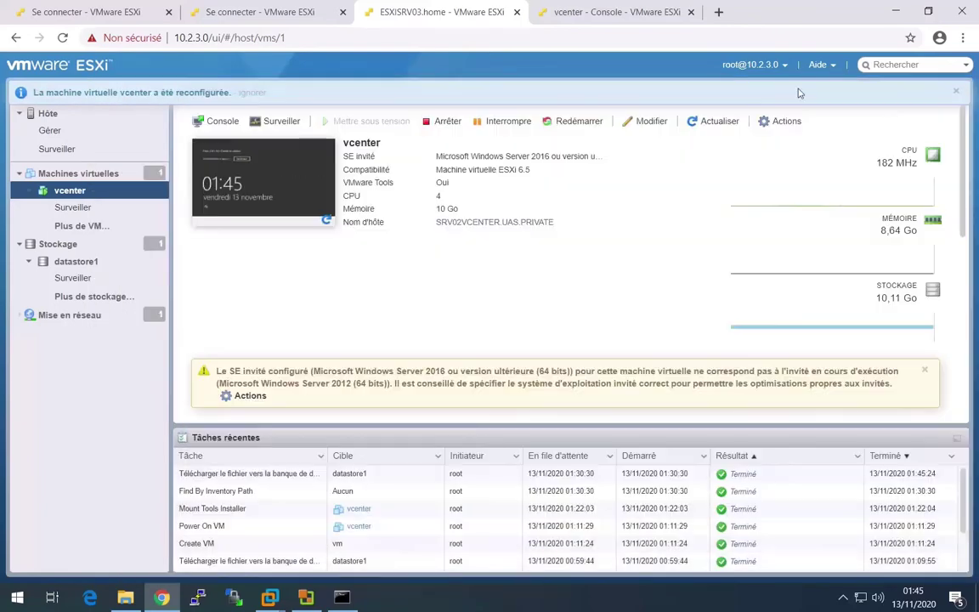
left_click(604, 21)
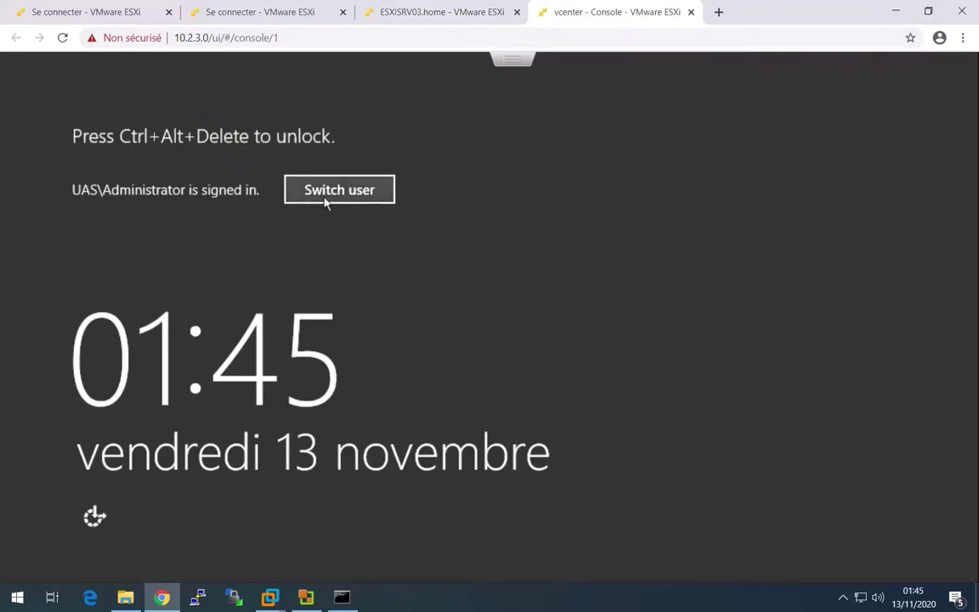
- Send Ctrl-Alt-Del to the guest and sign in as Administrator with the account password
left_click(378, 189)
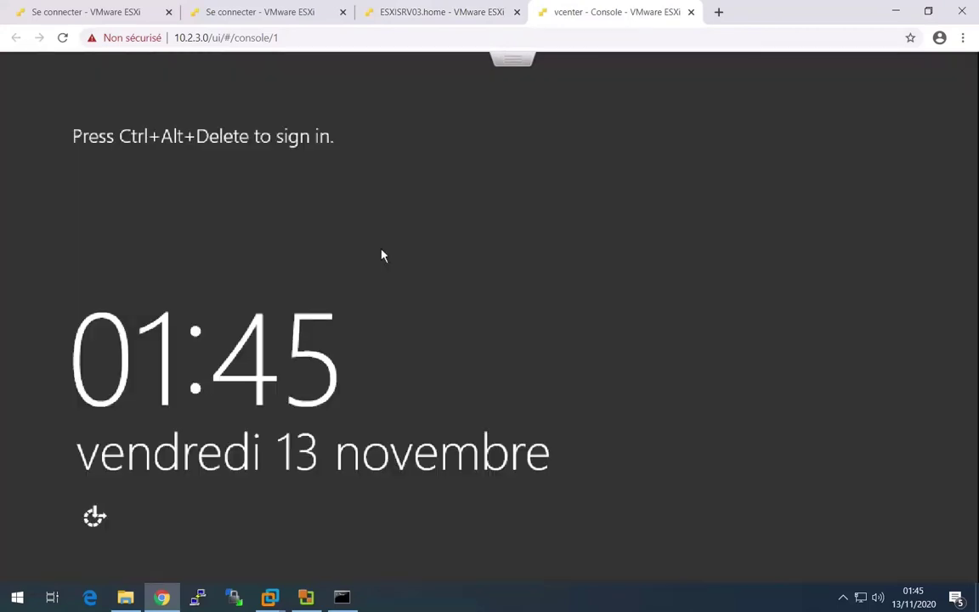
left_click(516, 63)
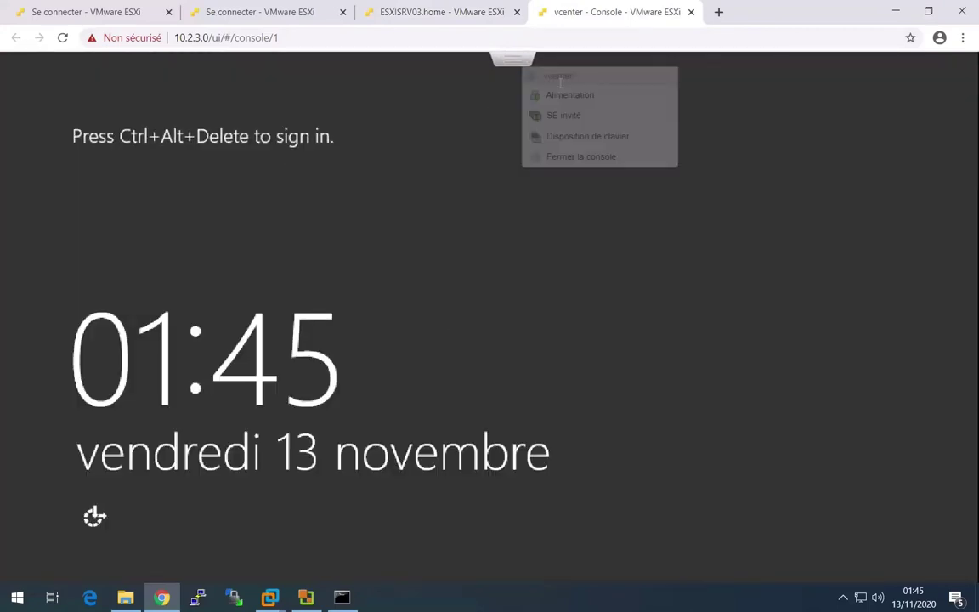
mouse_move(618, 125)
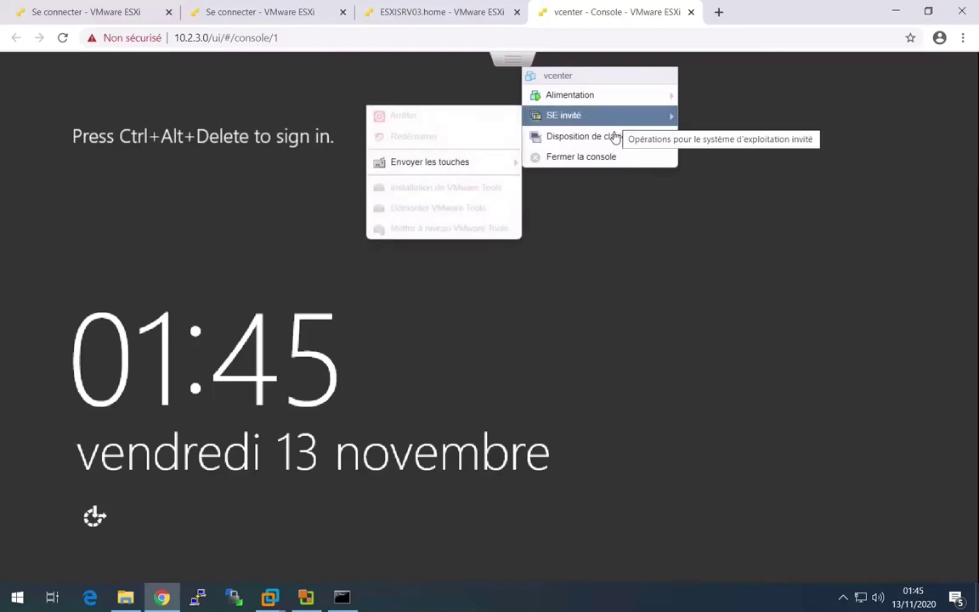
mouse_move(446, 168)
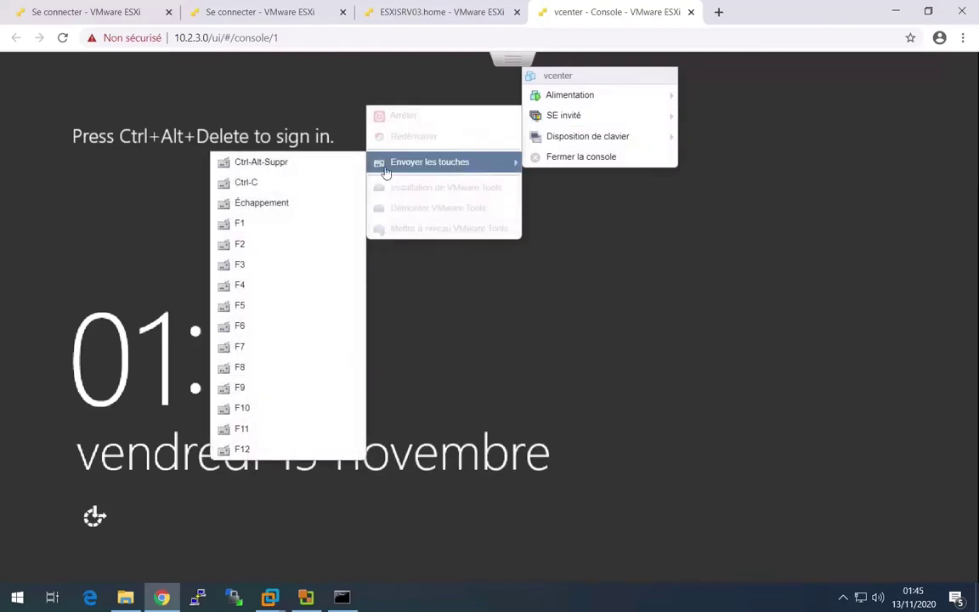
left_click(314, 163)
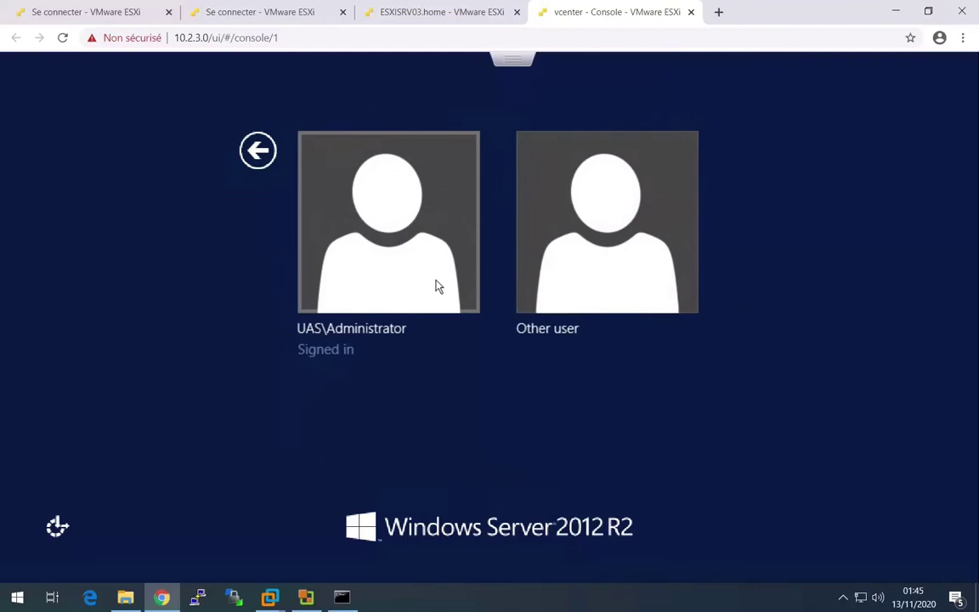
left_click(433, 286)
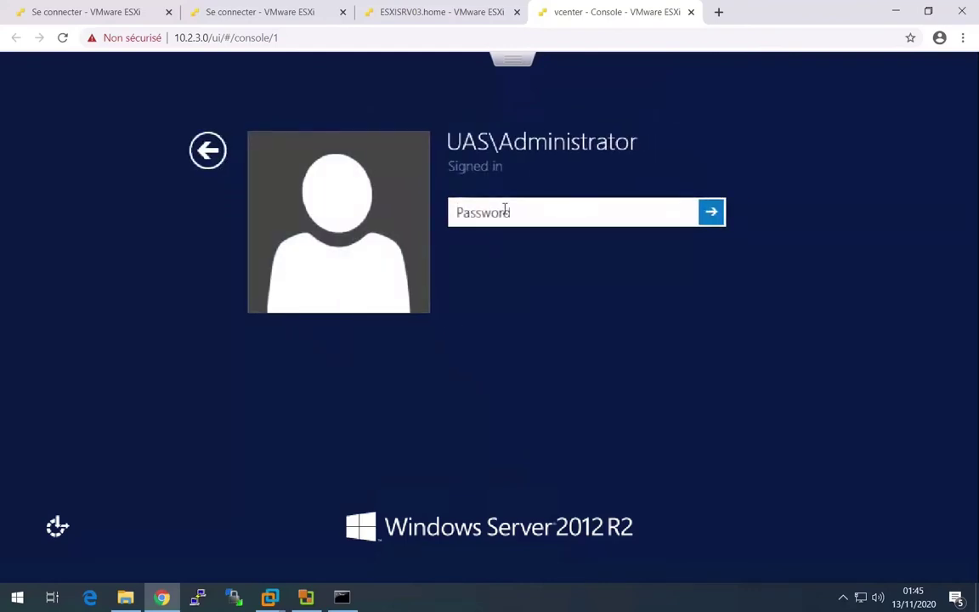
type("*****")
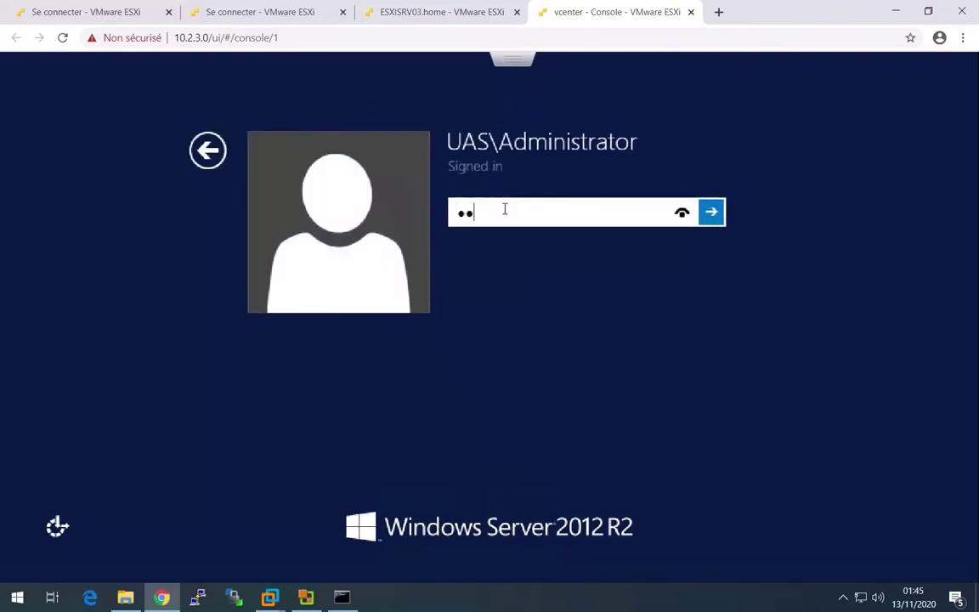
type("****")
key("Return")
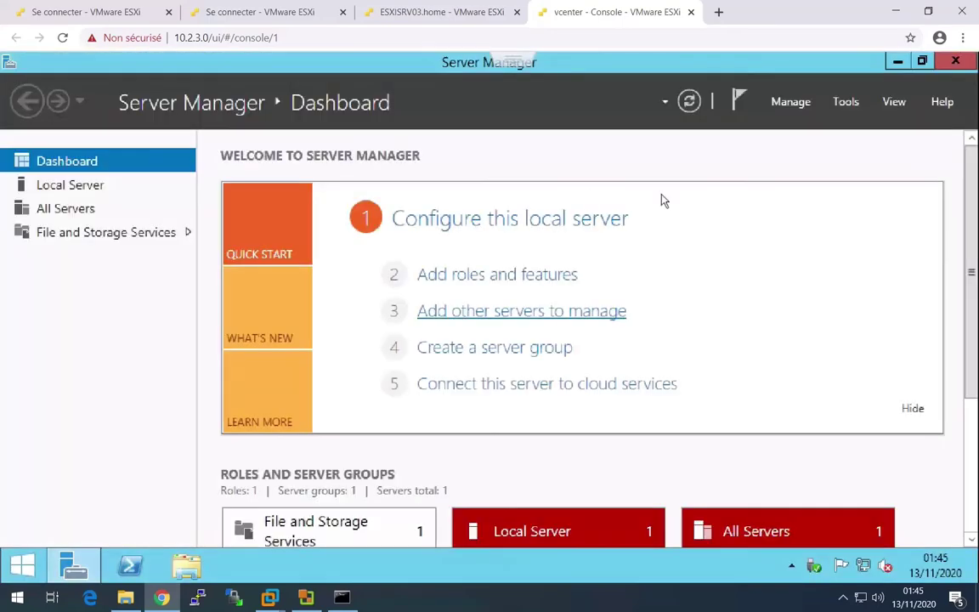
- Minimize Server Manager, return to the in-page console and open File Explorer in the guest
left_click(897, 63)
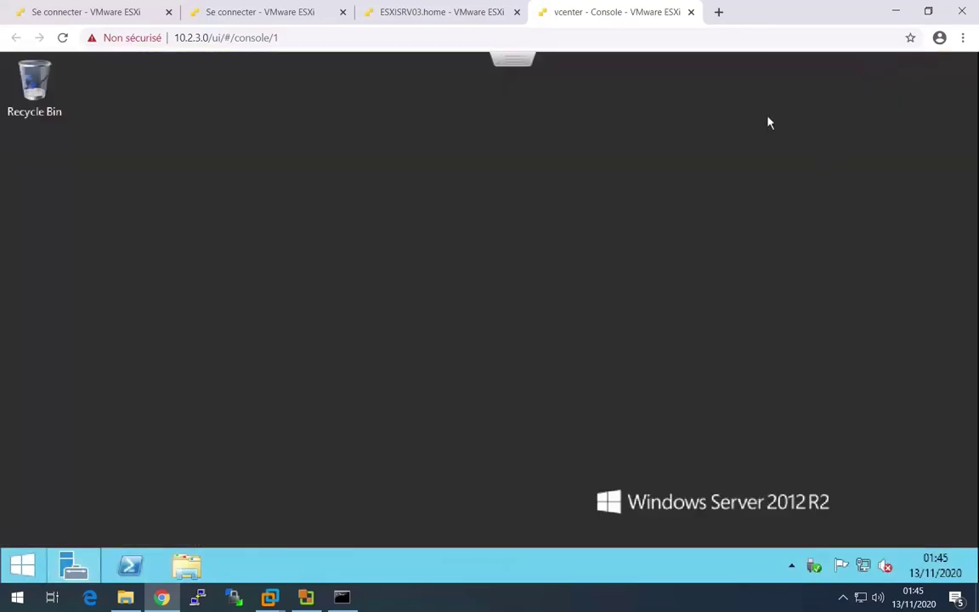
left_click(691, 12)
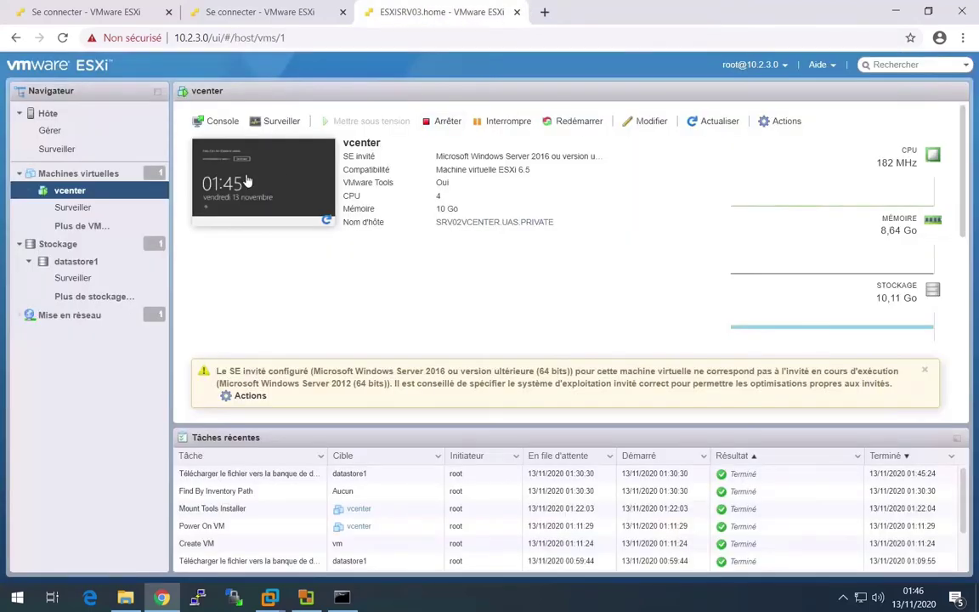
left_click(247, 195)
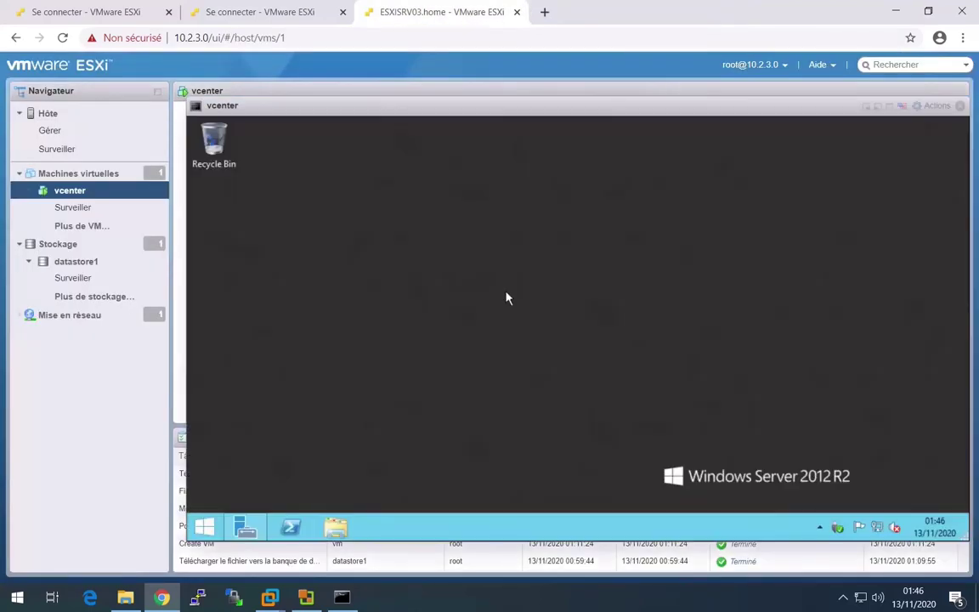
left_click(340, 534)
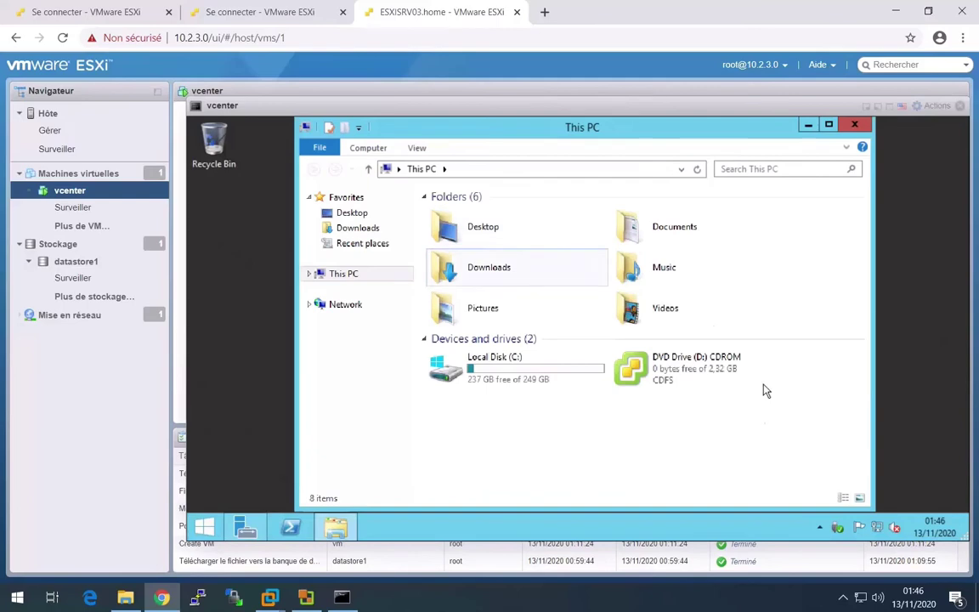
- Open DVD Drive (D:) and start the vCenter Server for Windows installer
left_click(704, 374)
double_click(704, 375)
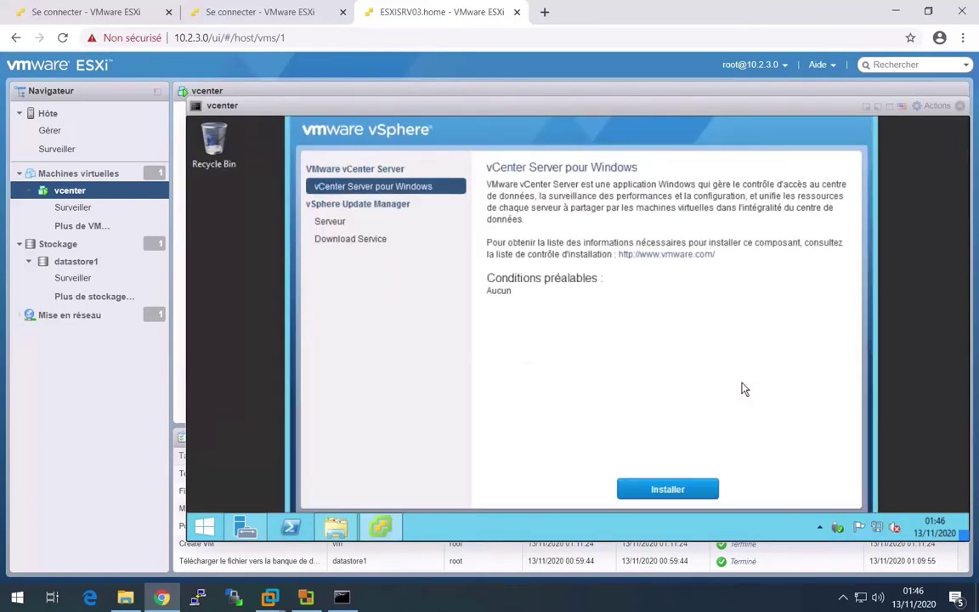
left_click(693, 490)
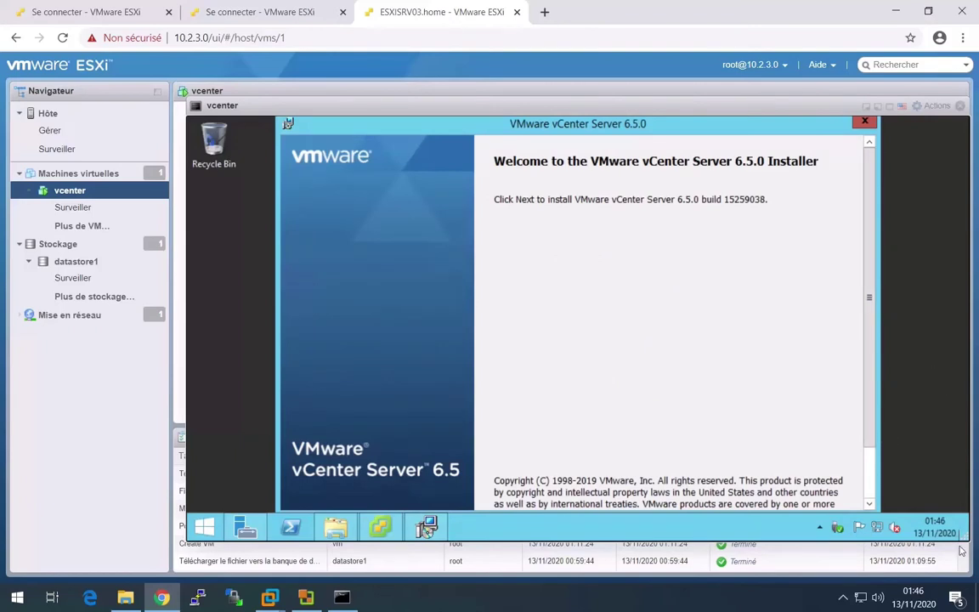
mouse_move(964, 537)
left_click(935, 106)
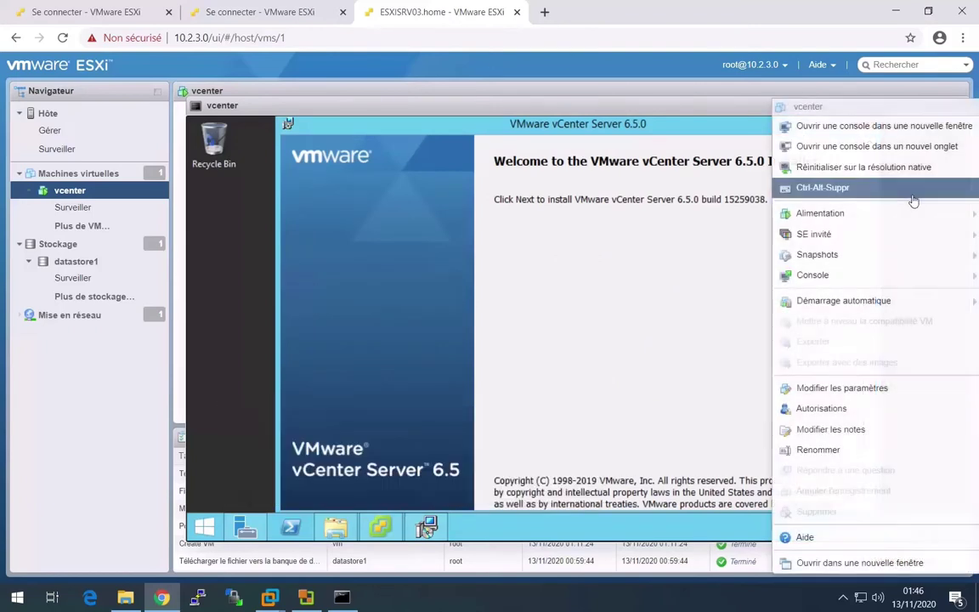
- In a new-tab console, pass the welcome page, accept the license and keep Embedded Deployment
left_click(885, 146)
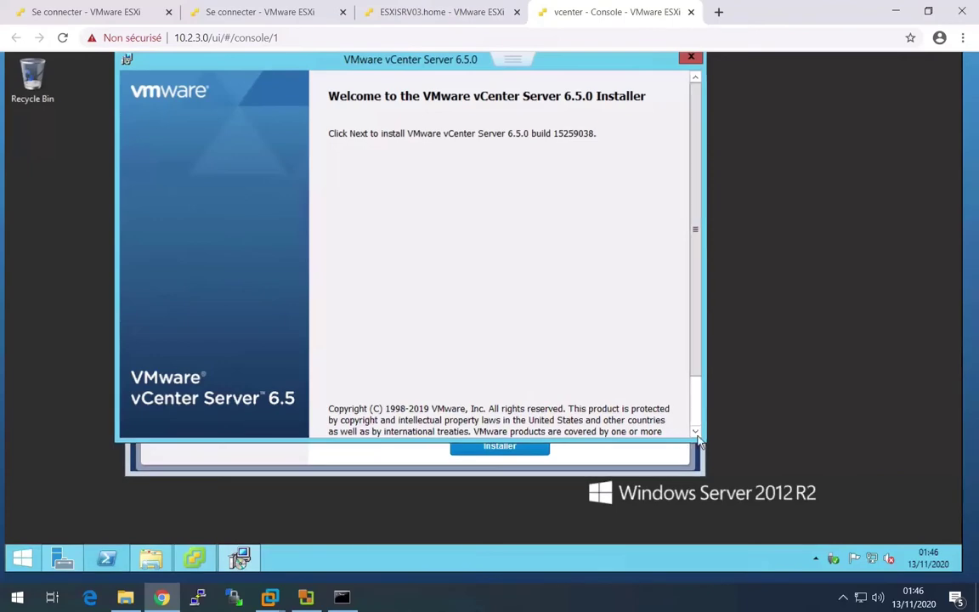
scroll(696, 387, "down", 2)
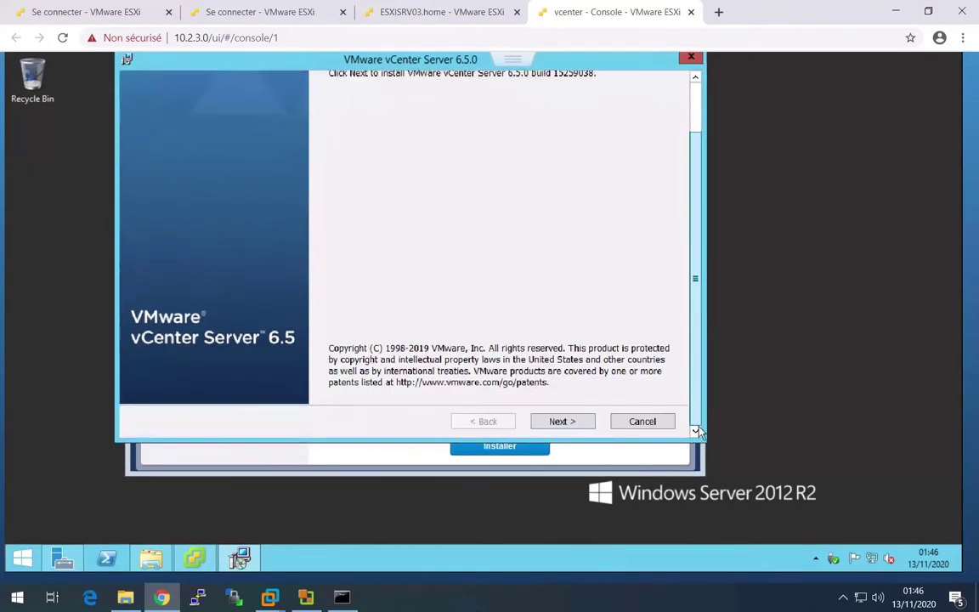
key("Return")
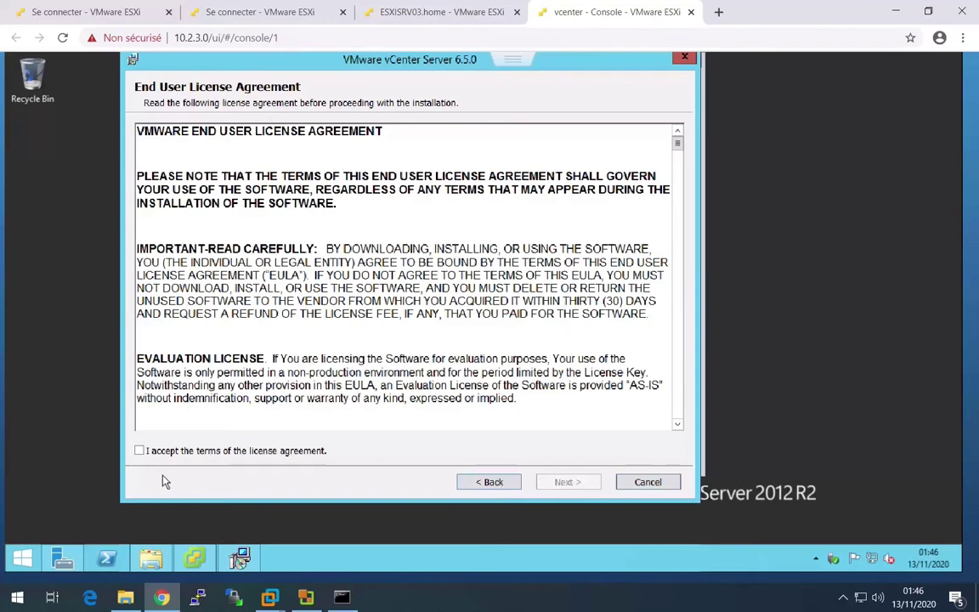
left_click(185, 451)
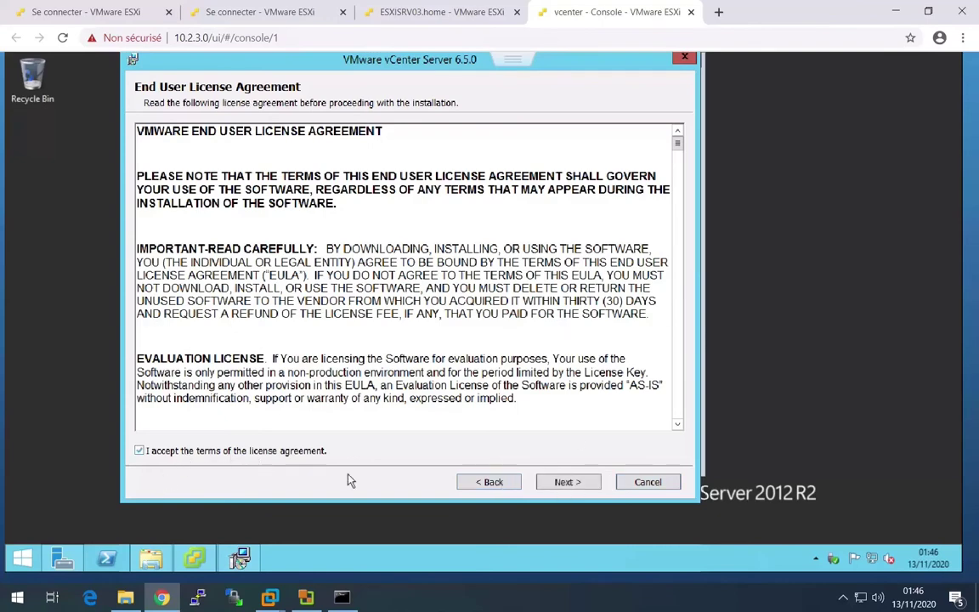
left_click(564, 485)
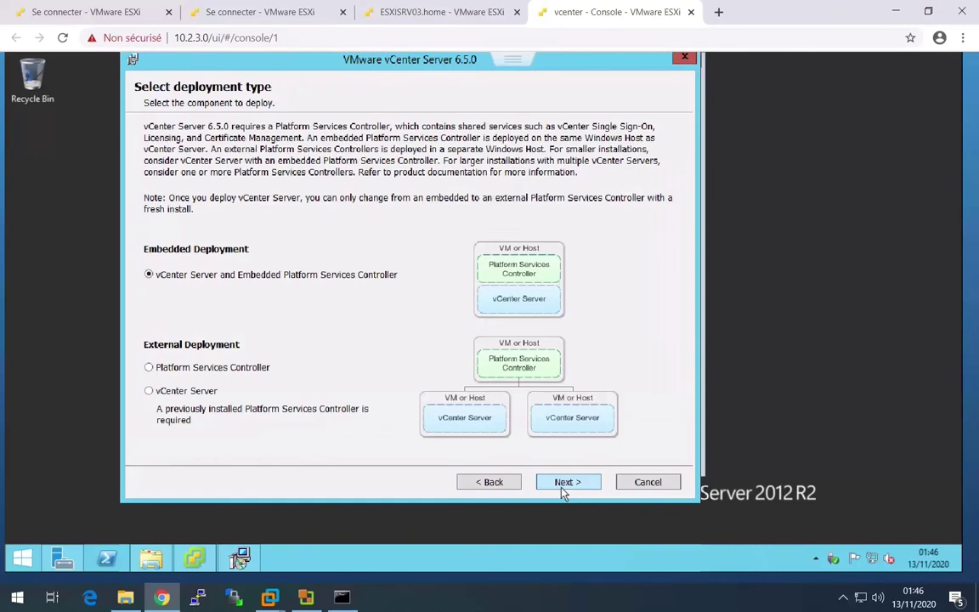
left_click(514, 62)
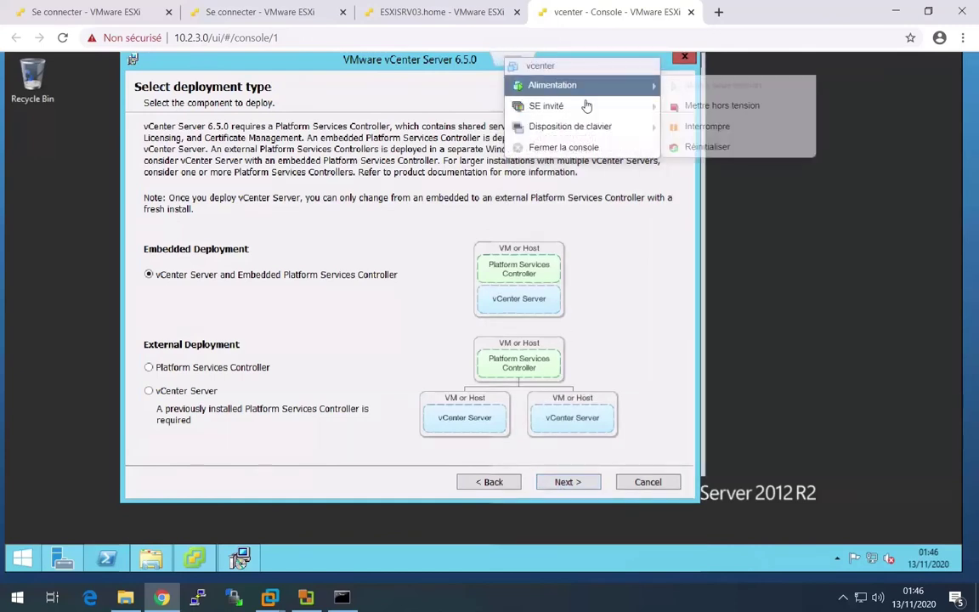
mouse_move(619, 109)
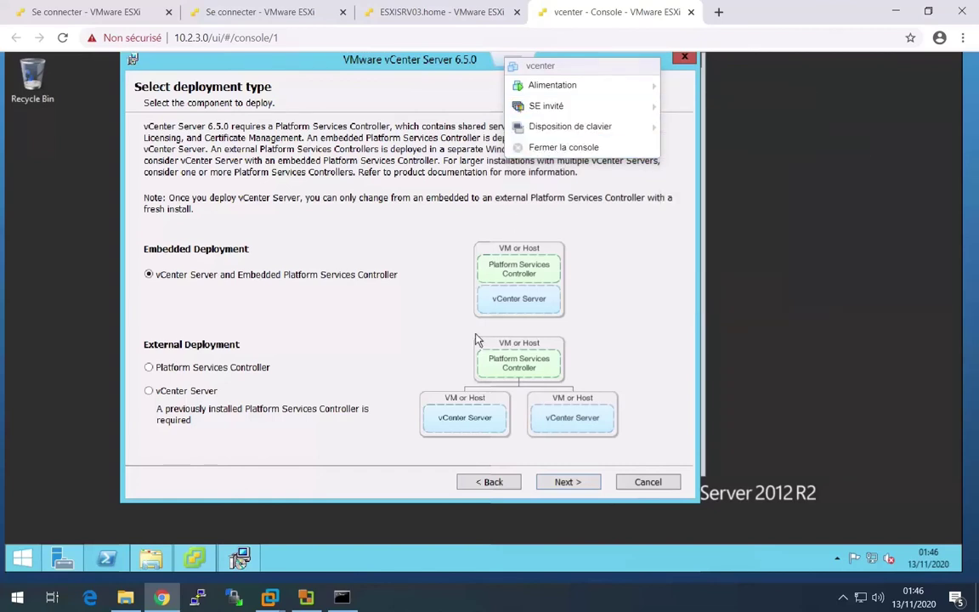
left_click(568, 483)
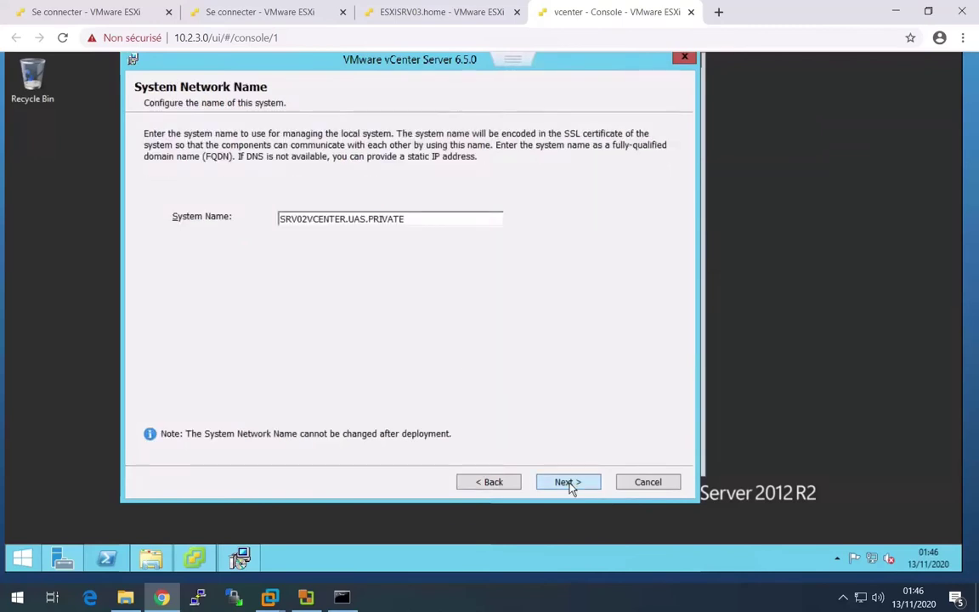
- Accept SRV02VCENTER.UAS.PRIVATE, then enter and confirm the vsphere.local SSO administrator password
left_click(568, 483)
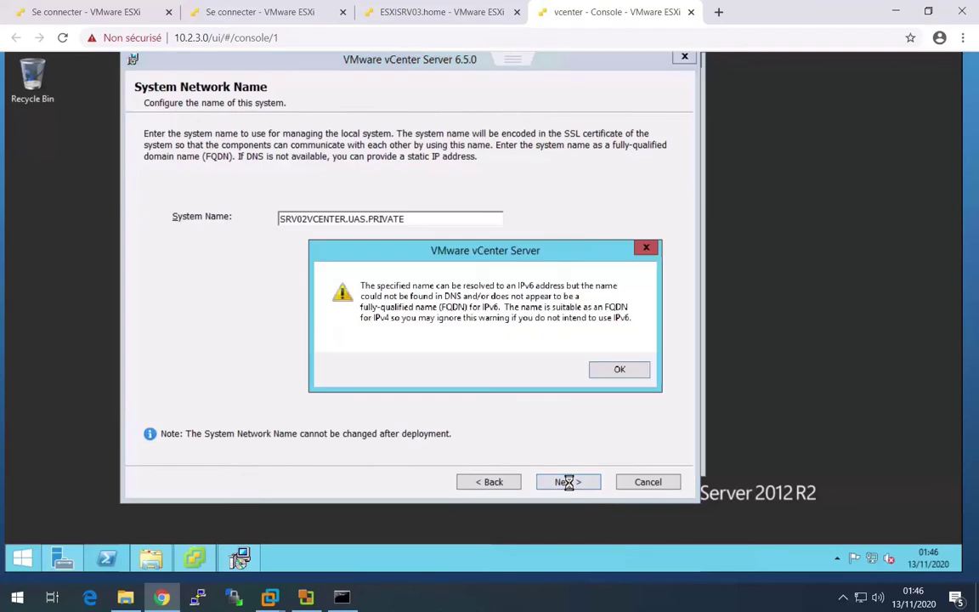
left_click(611, 368)
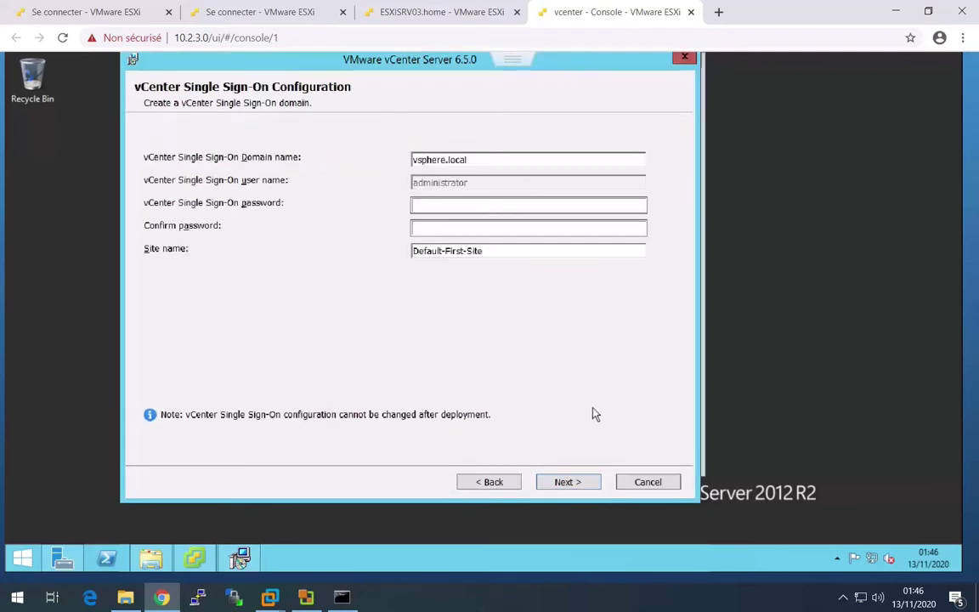
left_click(431, 205)
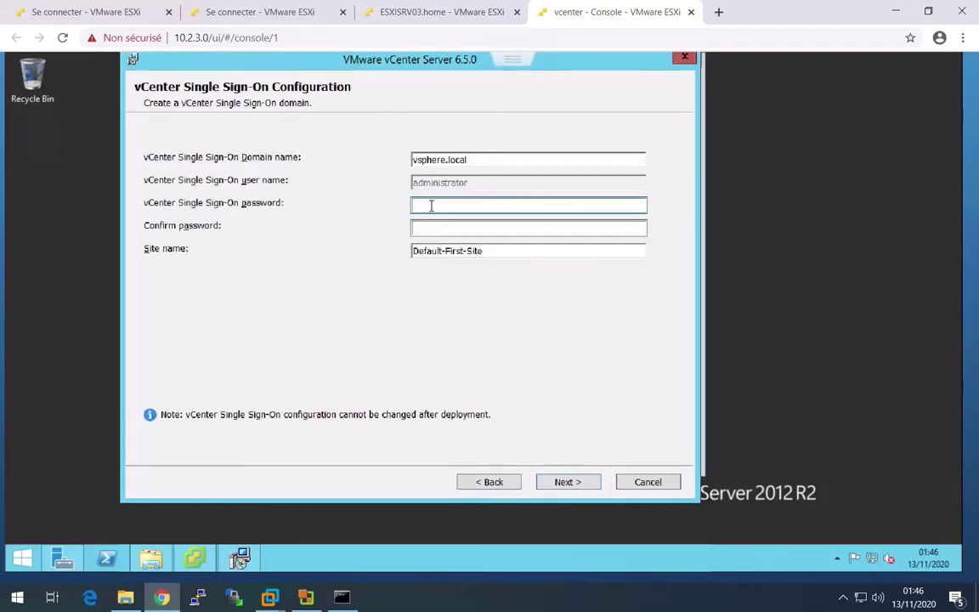
type("••••••")
key("Tab")
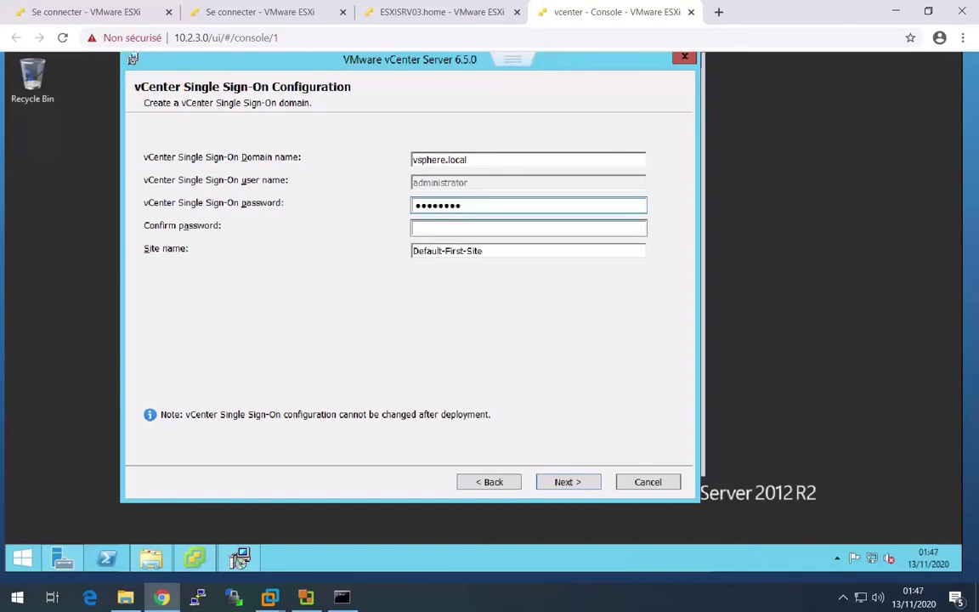
type("•••••••")
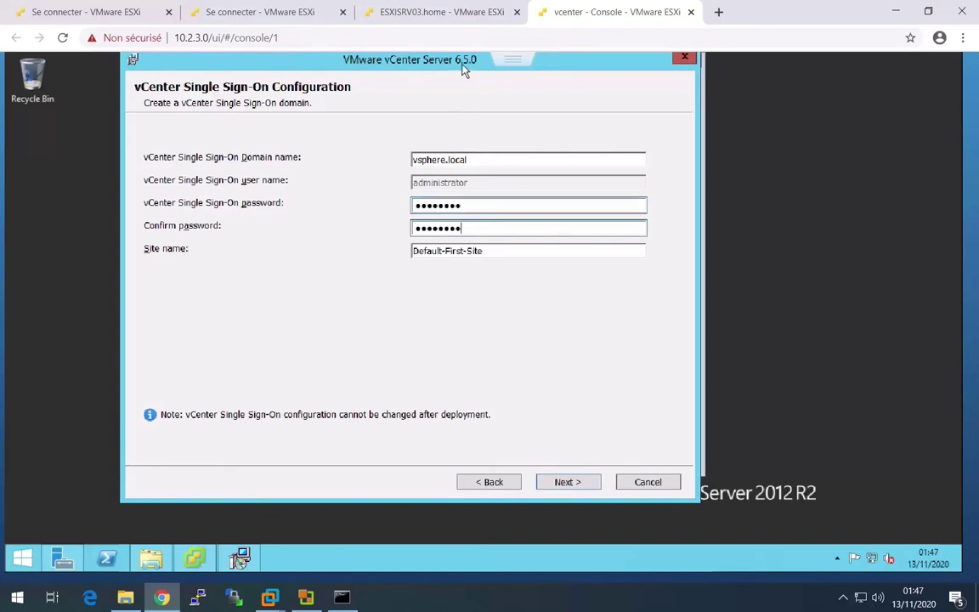
left_click(413, 17)
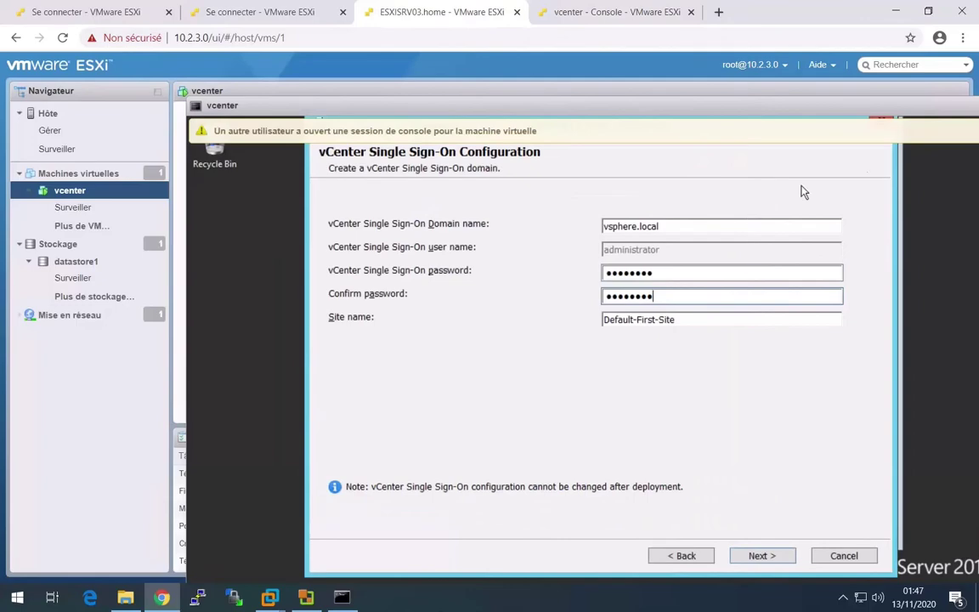
- Launch the vcenter VM's remote console via Actions > Console > Lancer la console distante
left_click_drag(755, 102, 453, 145)
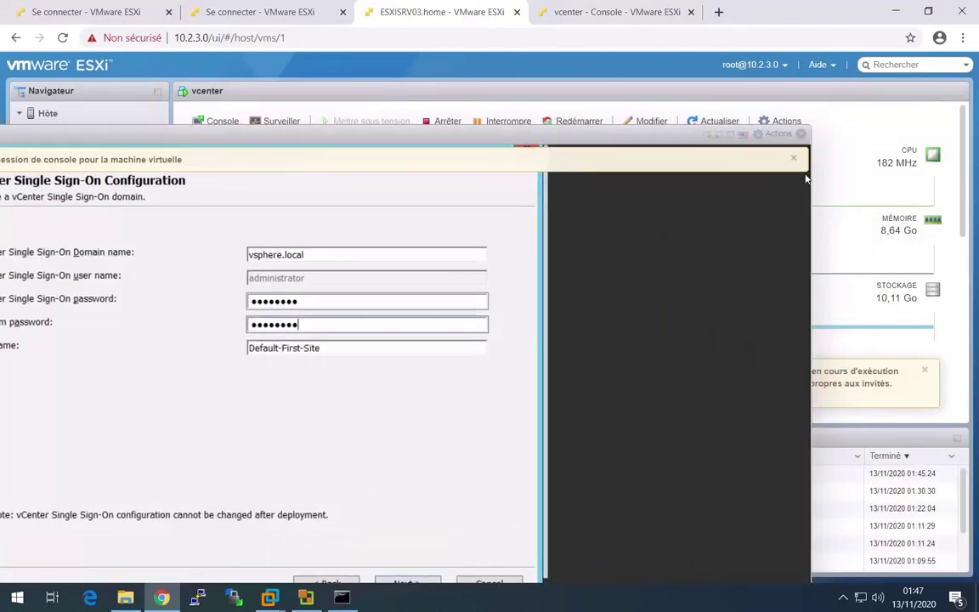
left_click(776, 134)
mouse_move(757, 228)
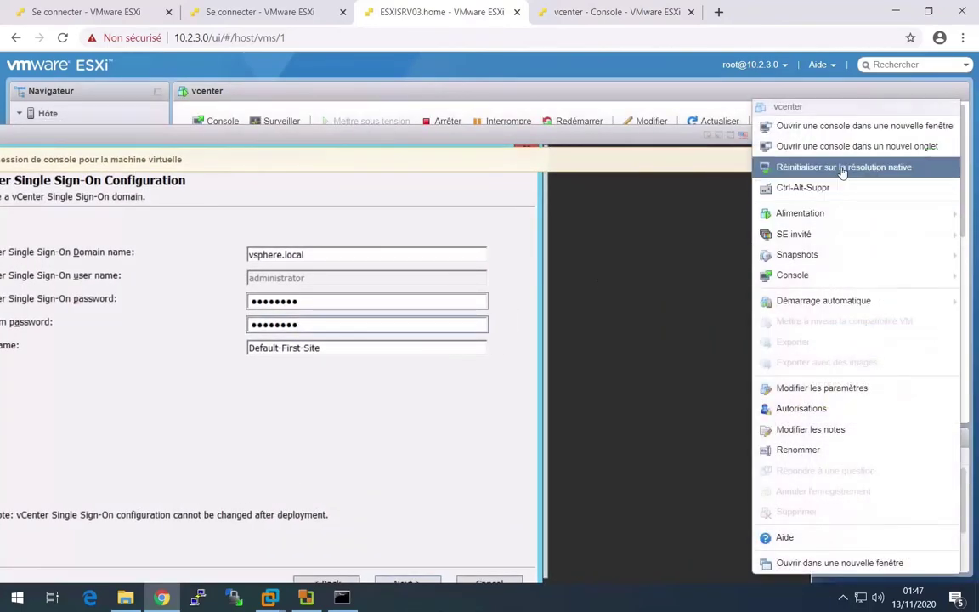
mouse_move(841, 242)
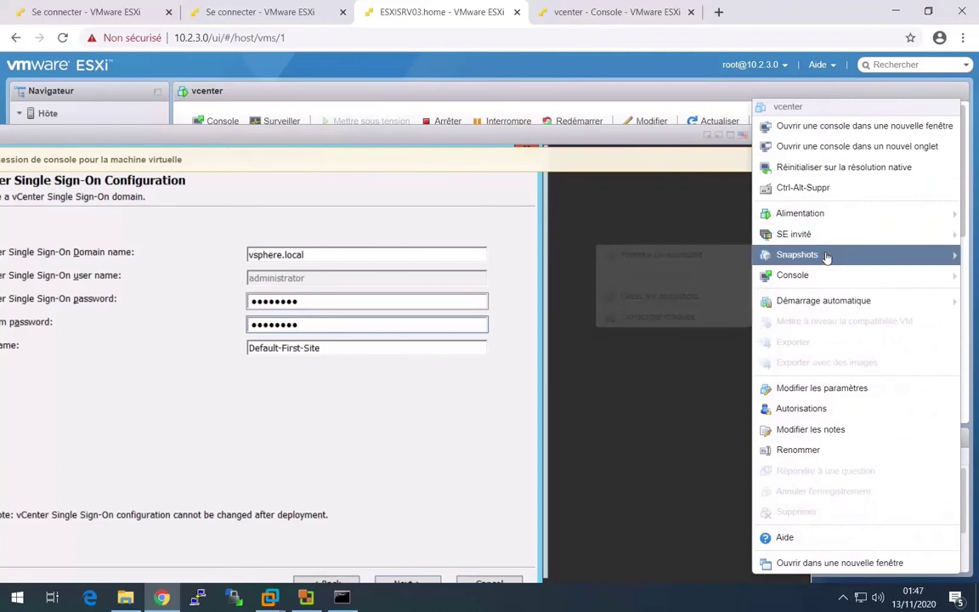
mouse_move(816, 276)
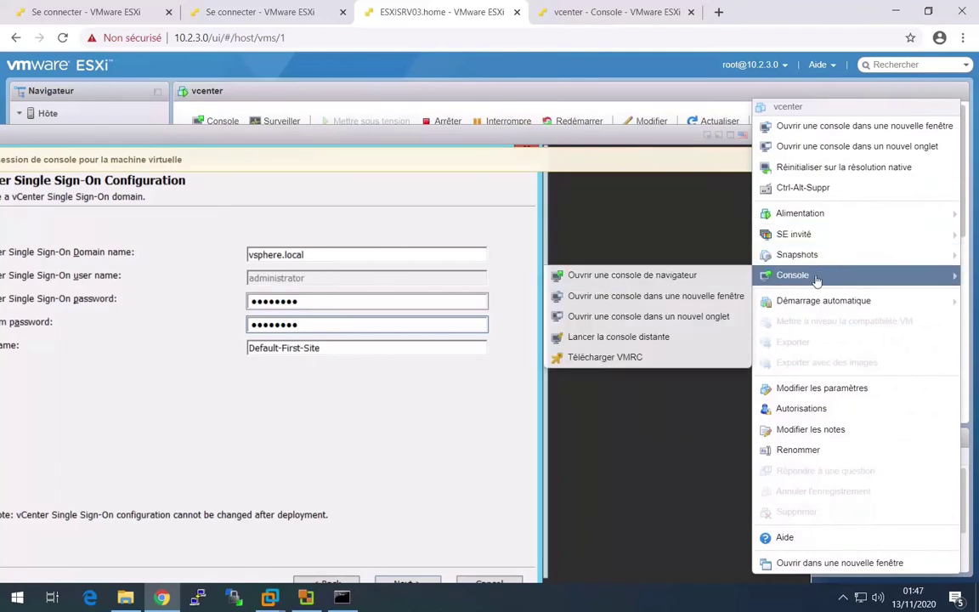
left_click(638, 338)
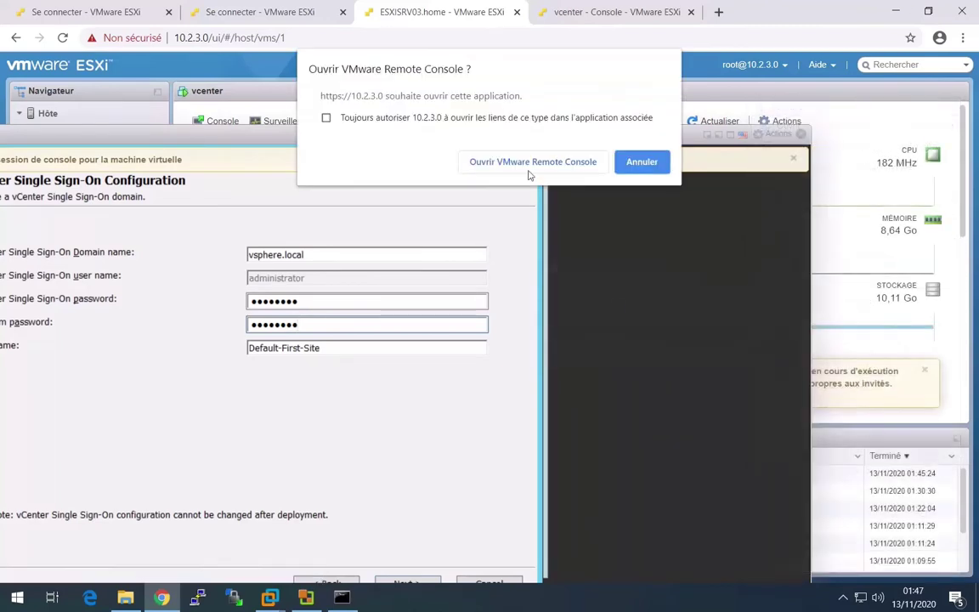
left_click(516, 163)
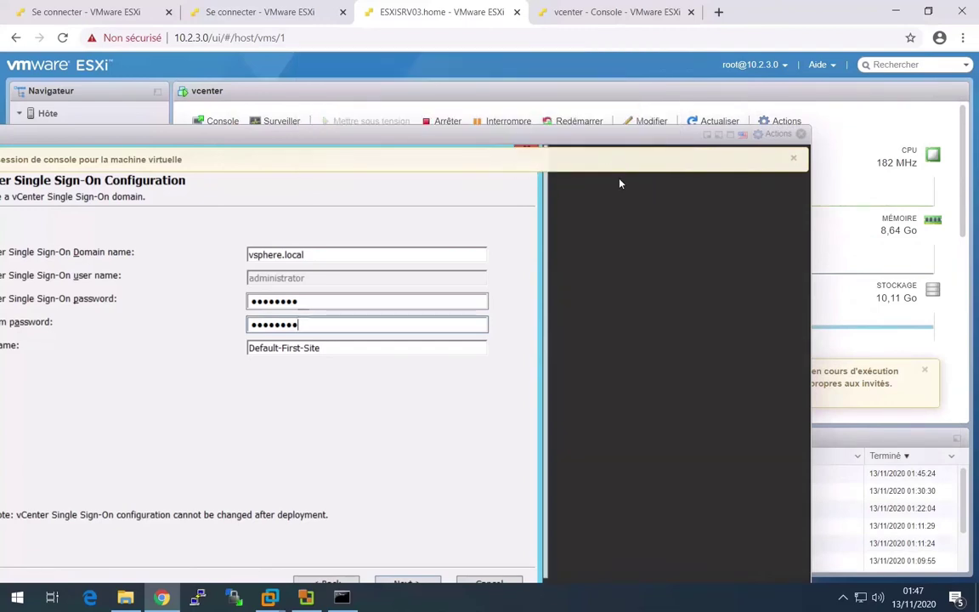
- Close the old console tab, always trust the host's certificate and connect anyway
left_click(773, 100)
middle_click(623, 14)
left_click(394, 602)
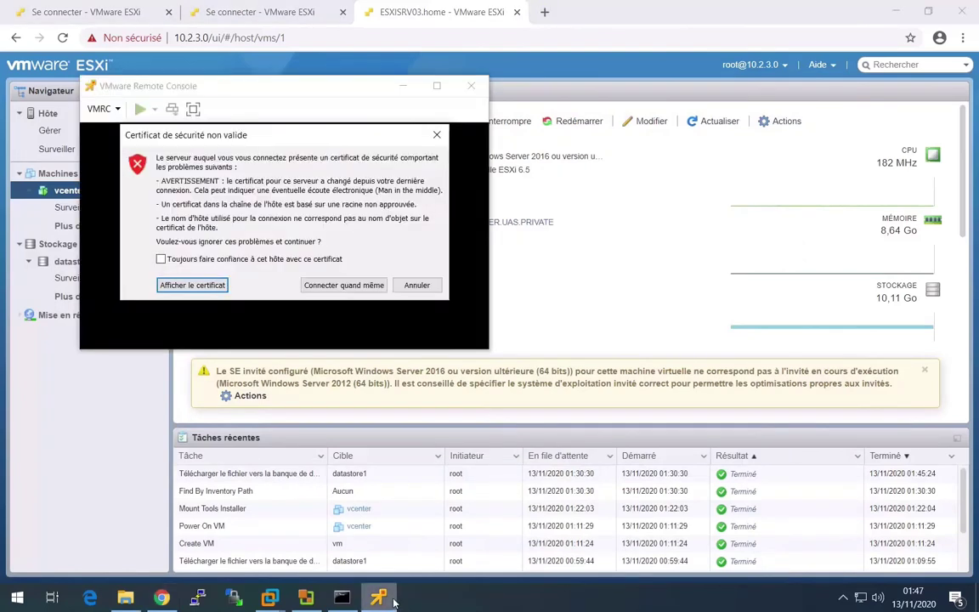
left_click(180, 262)
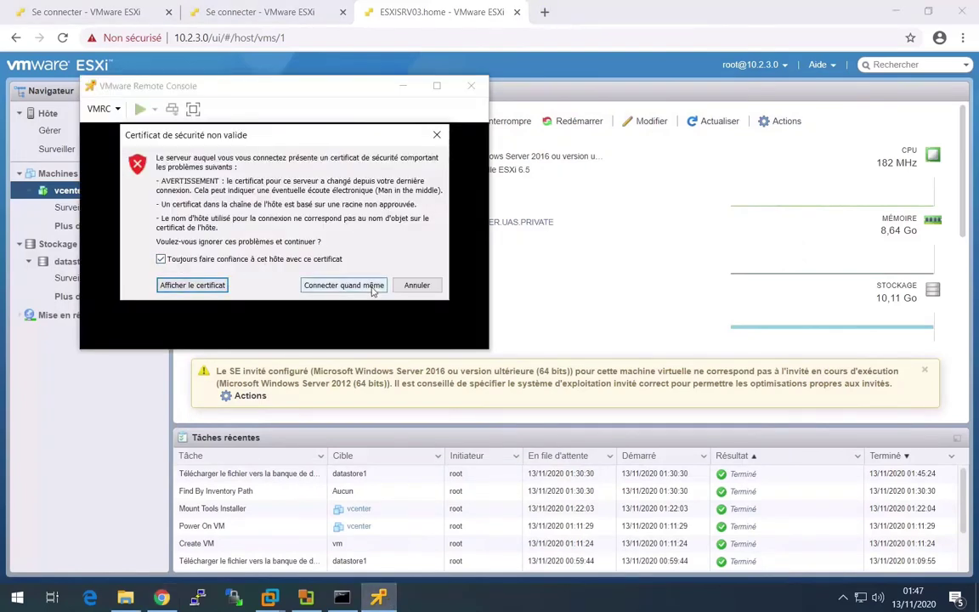
left_click(349, 285)
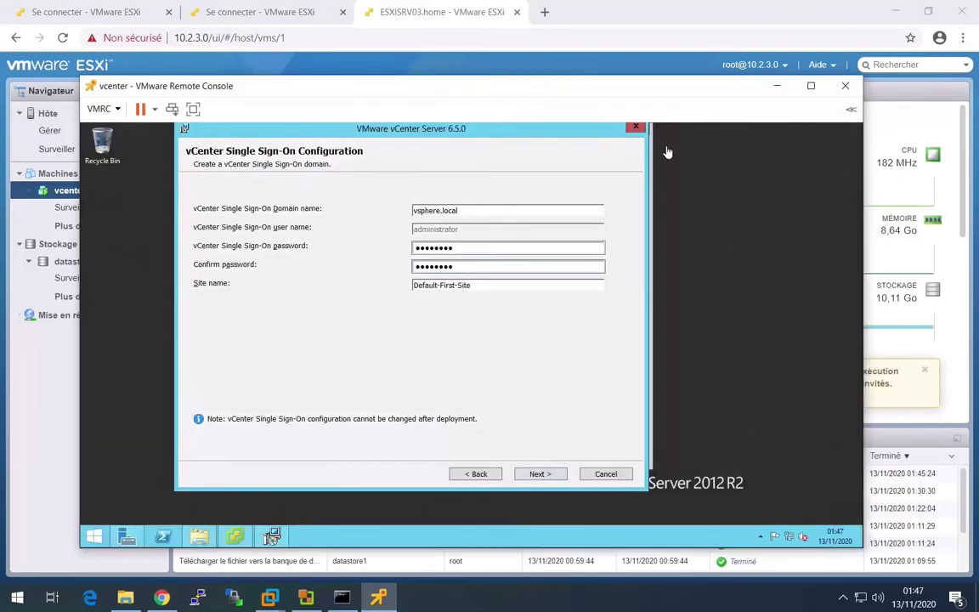
- Maximize VMRC, keep Local System account, embedded Postgres, default ports, directories and CEIP, then install
left_click(811, 86)
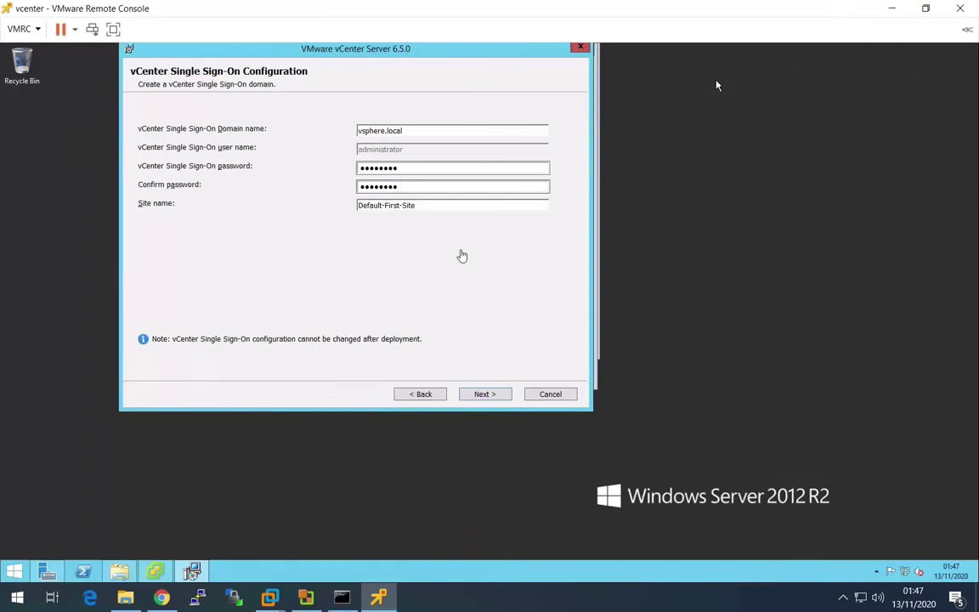
left_click(484, 396)
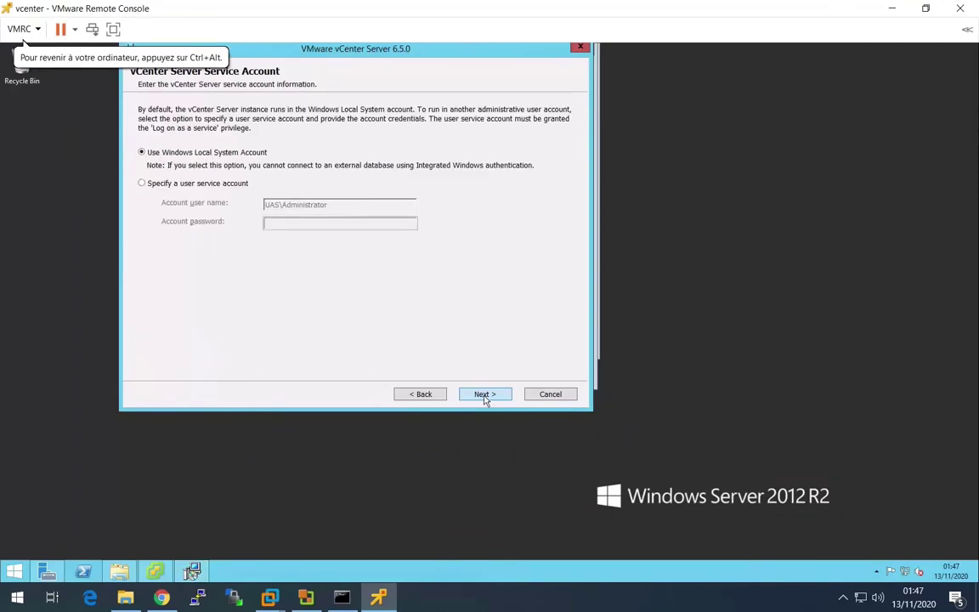
left_click(495, 398)
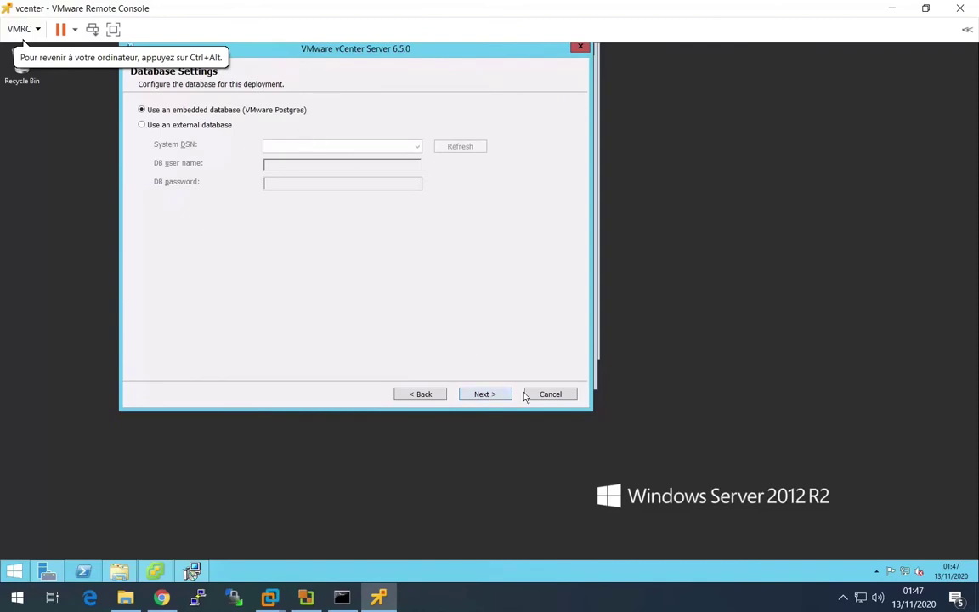
left_click(489, 396)
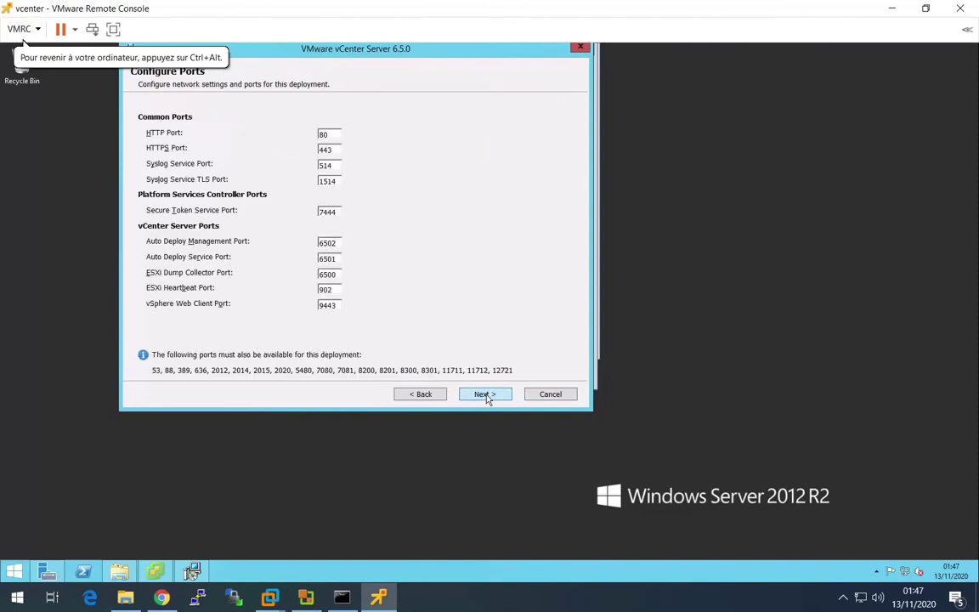
left_click(488, 398)
left_click(488, 398)
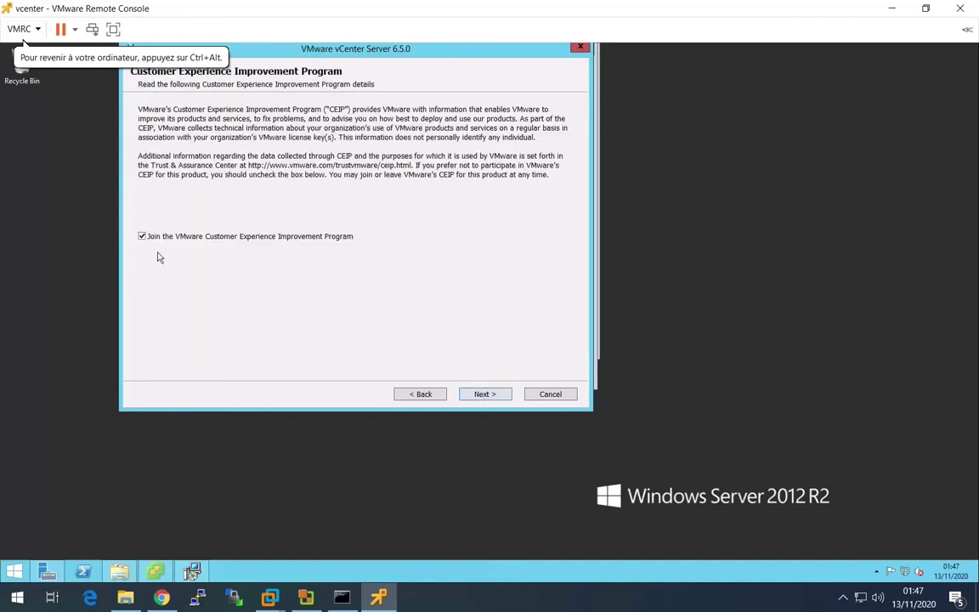
left_click(485, 394)
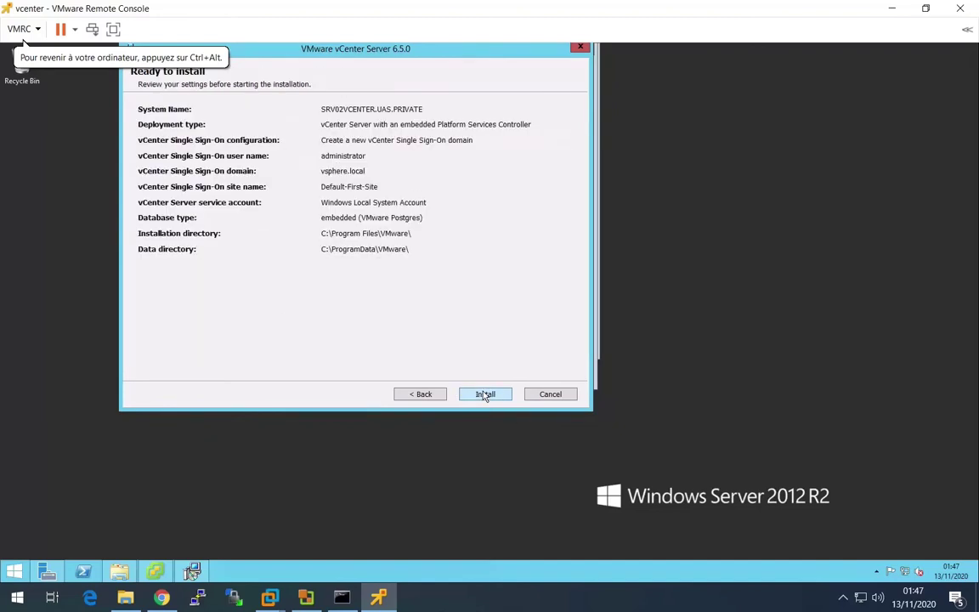
left_click(485, 394)
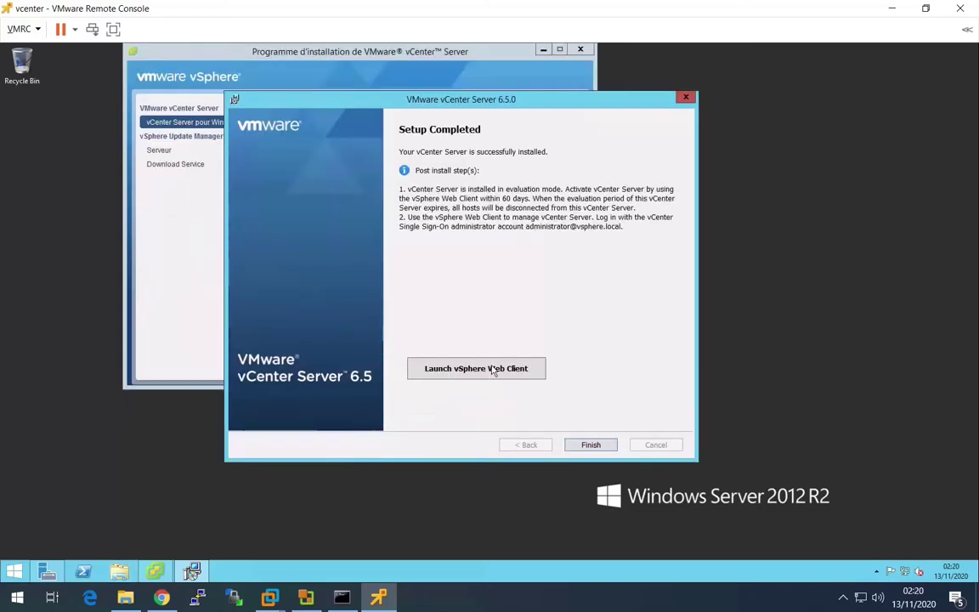
- Launch the vSphere Web Client, decline recommended IE settings, bypass the certificate warning and maximize IE
left_click(496, 371)
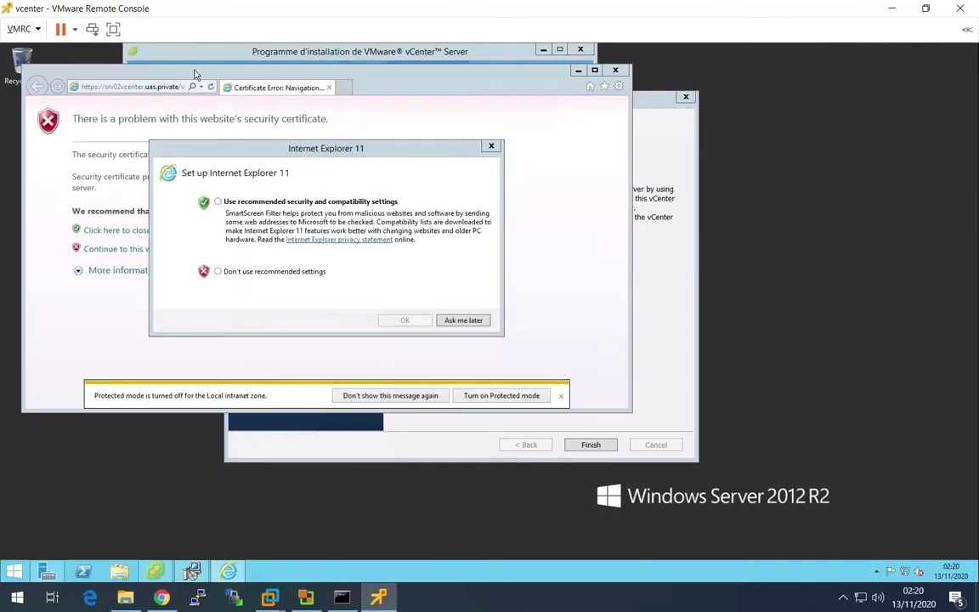
left_click(218, 272)
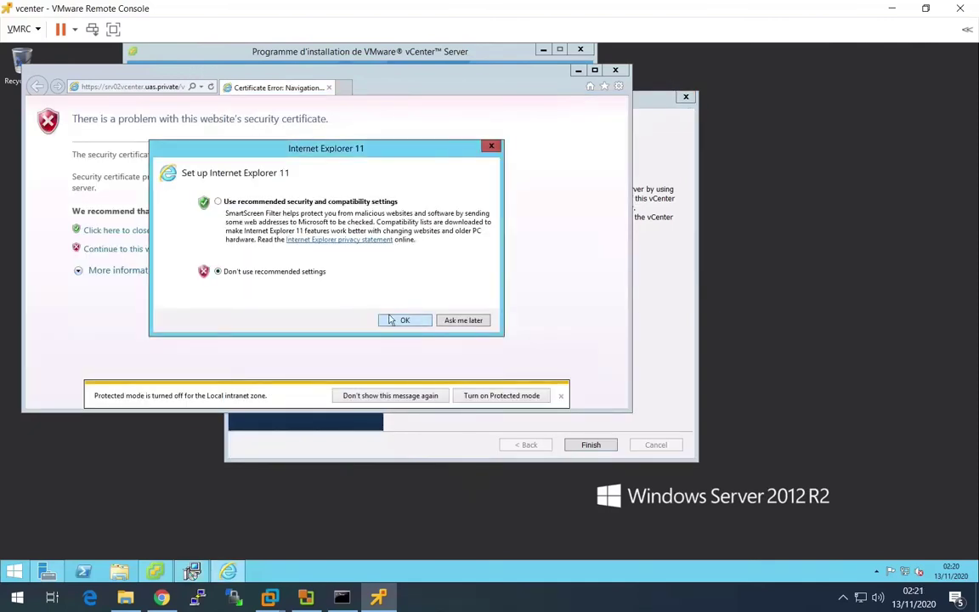
left_click(405, 320)
left_click(178, 249)
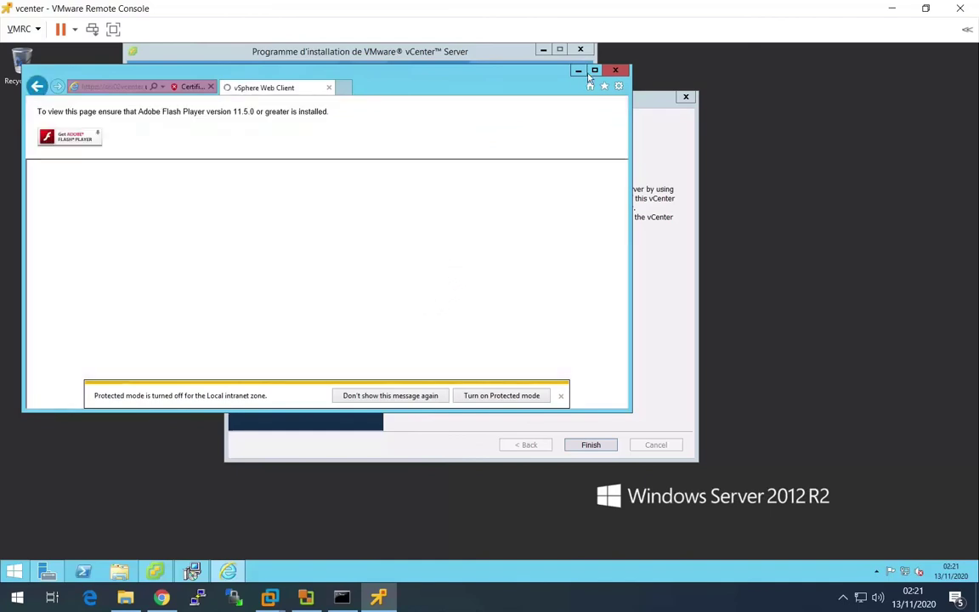
key("super+Up")
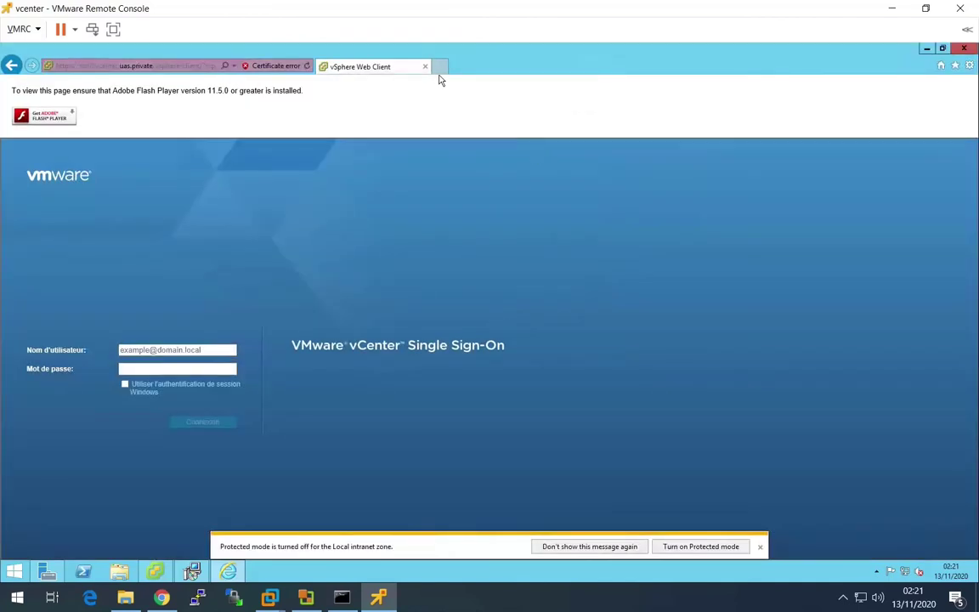
left_click(158, 349)
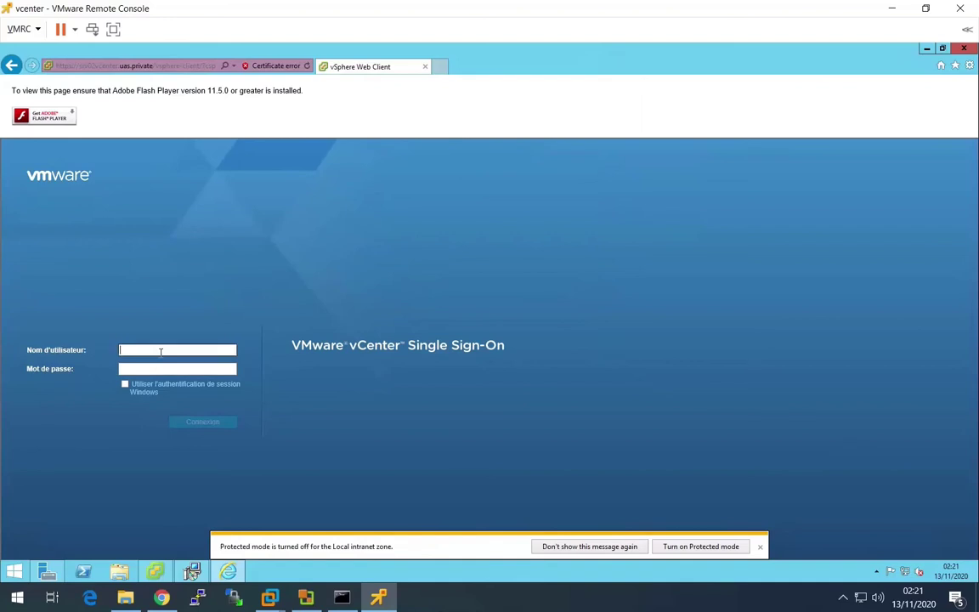
type("ad")
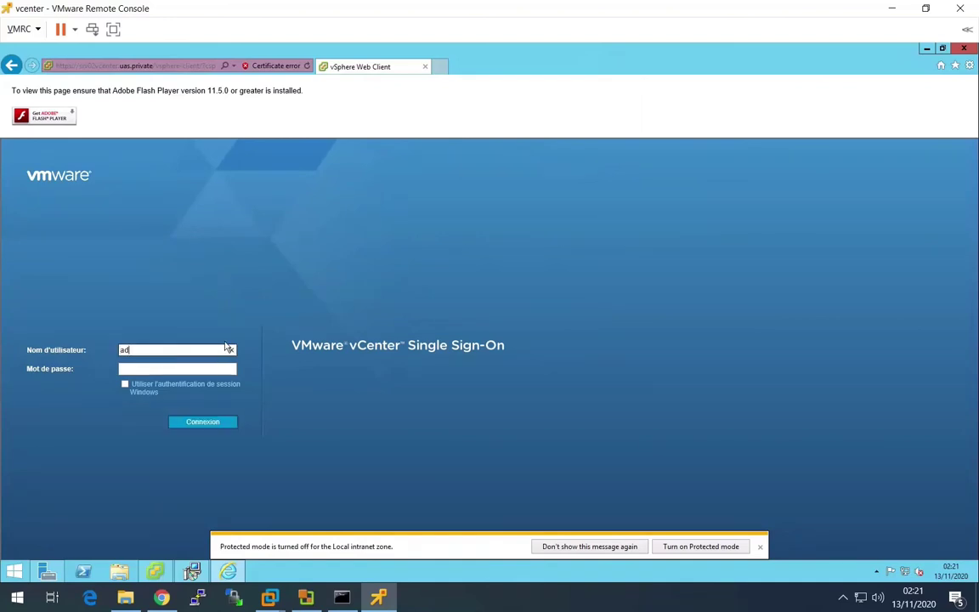
type("ministrator@v")
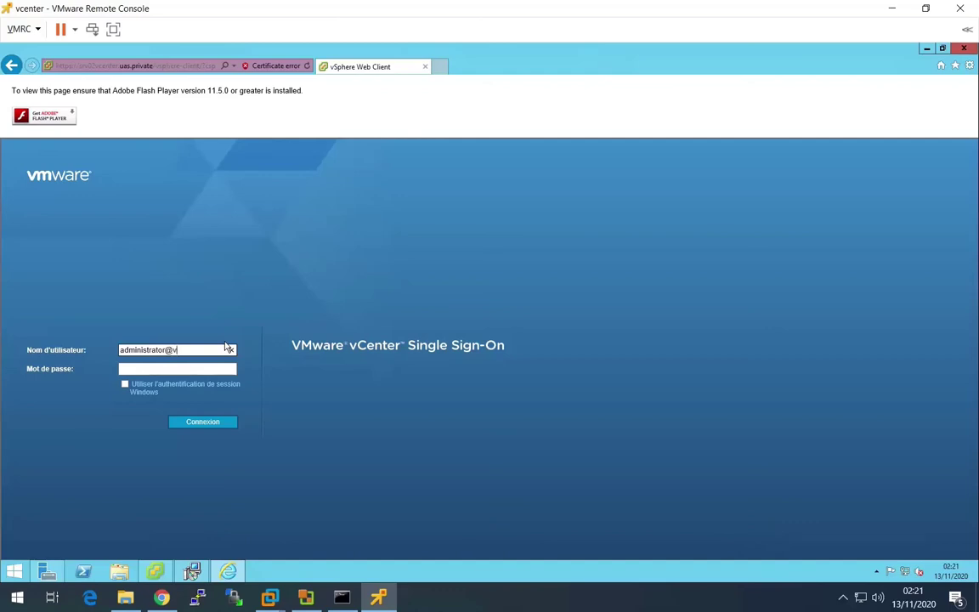
type("sphere.local")
key("Tab")
type("••••••")
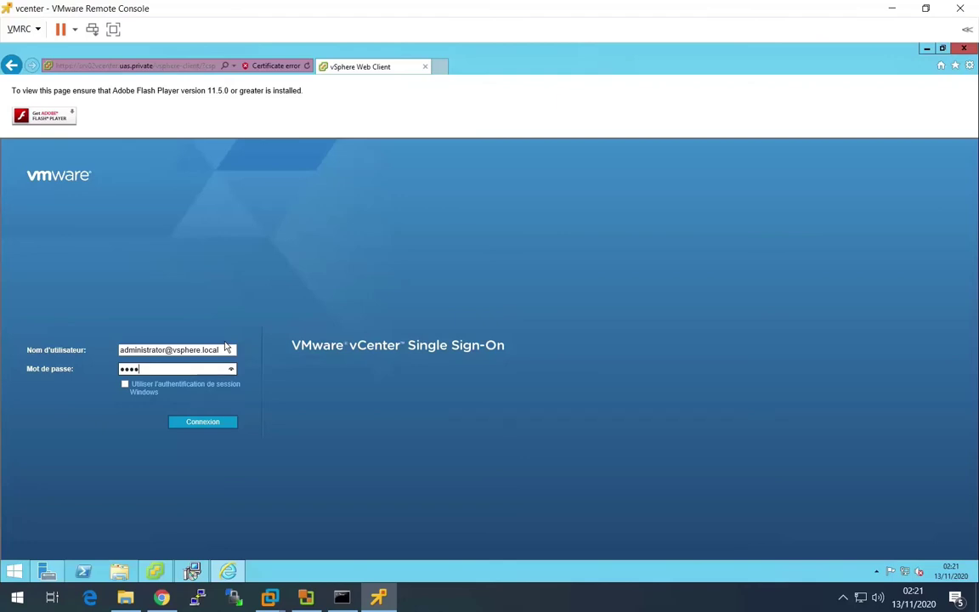
type("••")
key("Return")
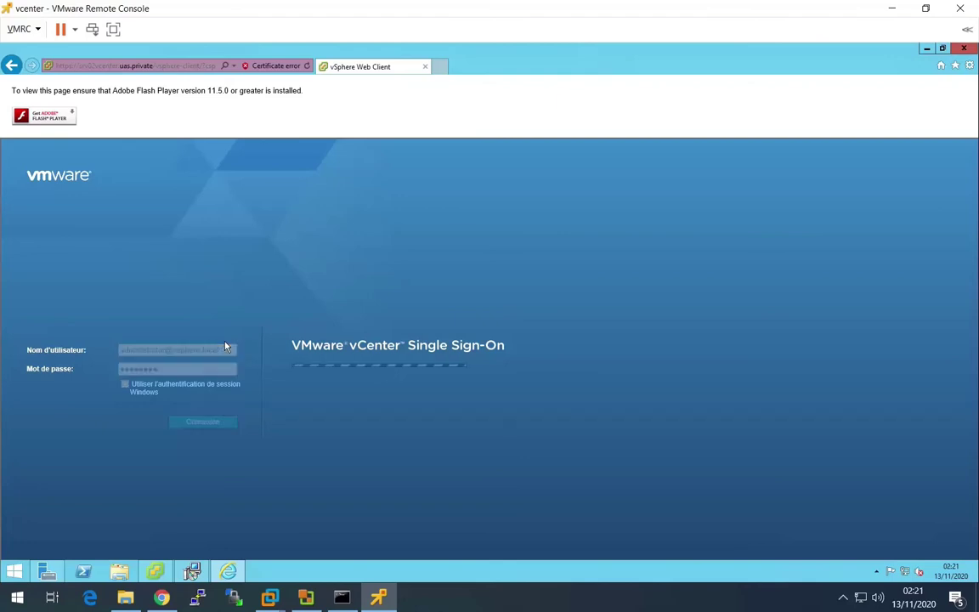
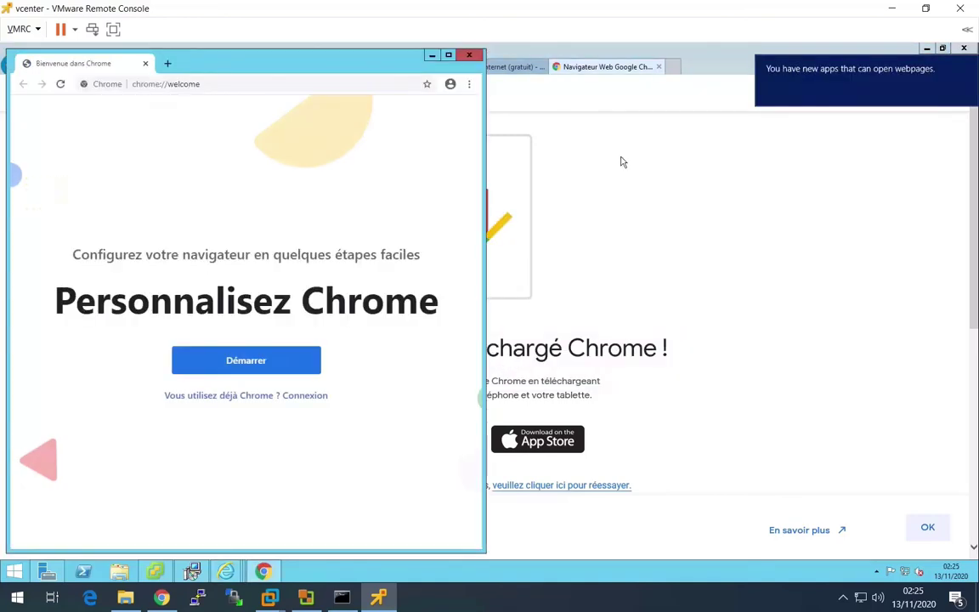
- Open the vCenter Web Client address copied from IE in Chrome, past the certificate warning, and maximize Chrome
left_click(752, 176)
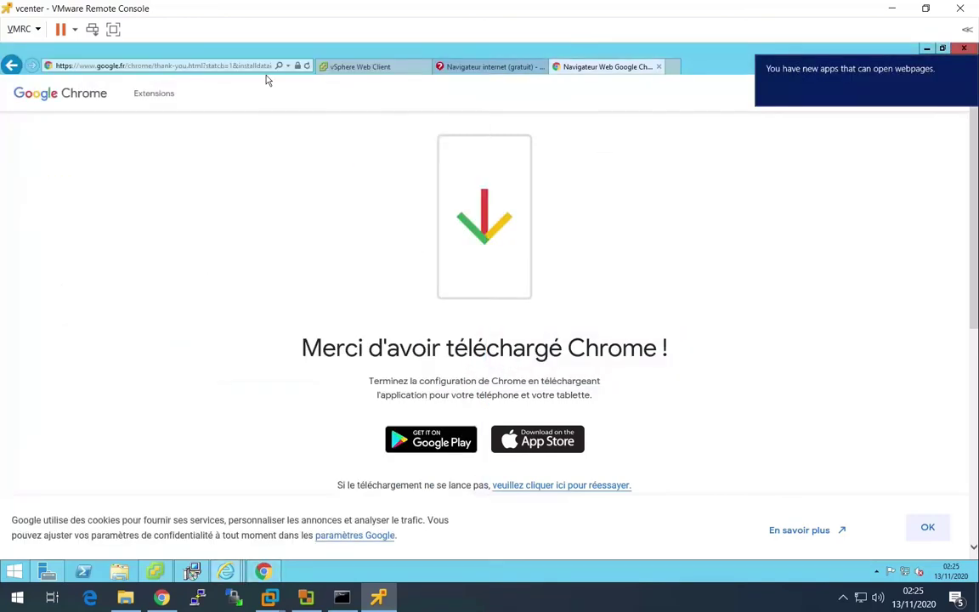
left_click(357, 68)
left_click(178, 66)
right_click(176, 66)
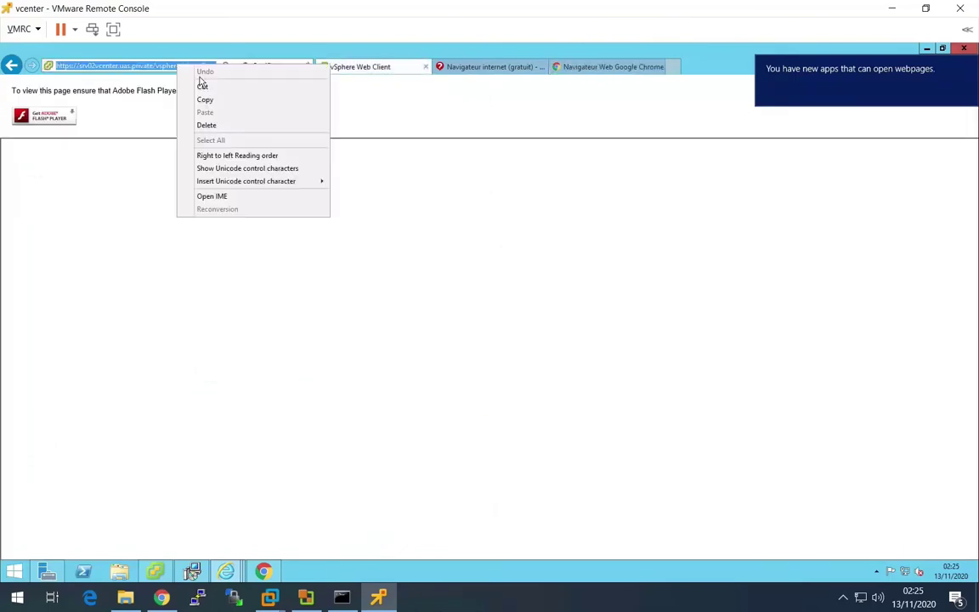
left_click(207, 99)
left_click(263, 571)
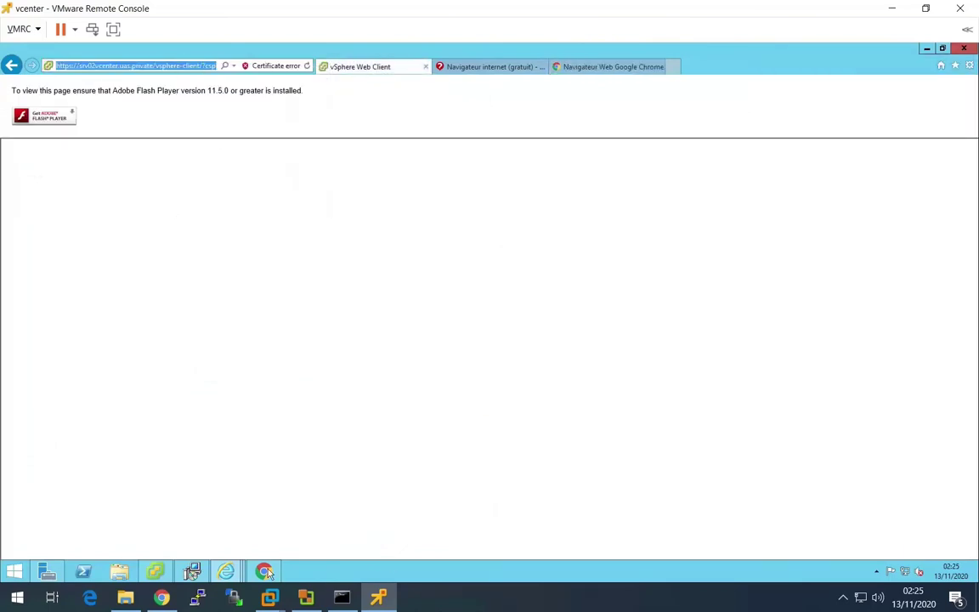
left_click(187, 84)
right_click(187, 84)
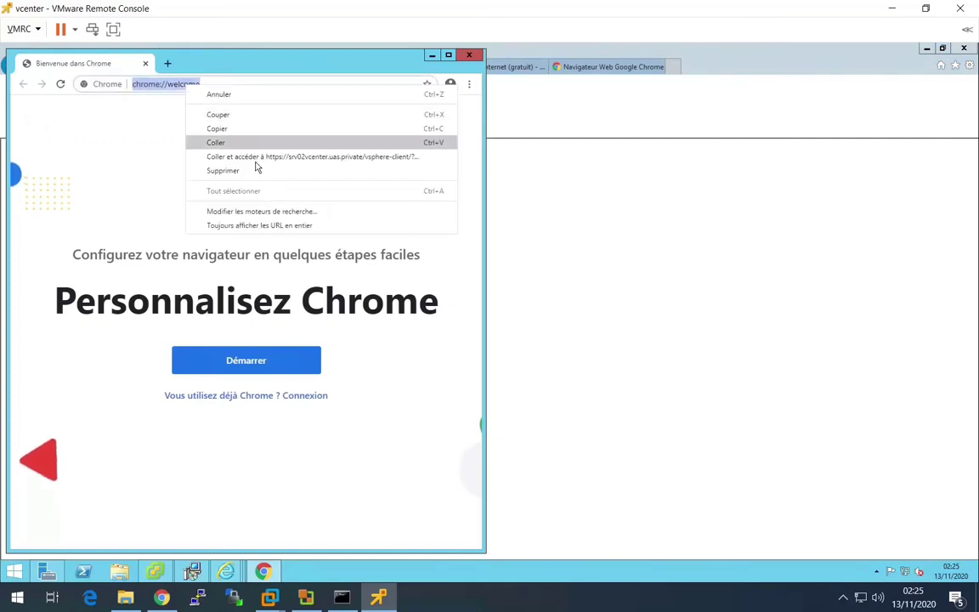
left_click(255, 158)
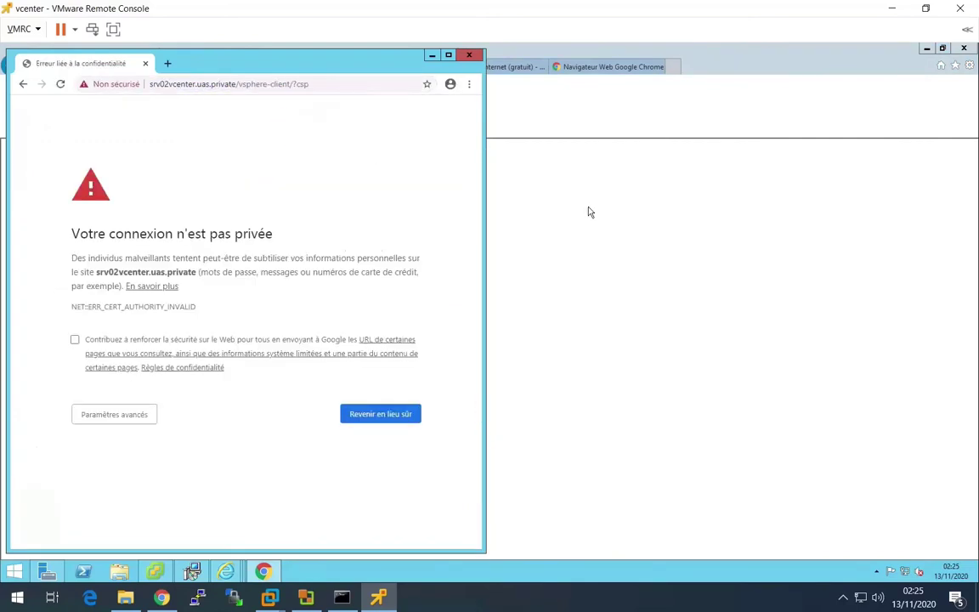
left_click(117, 415)
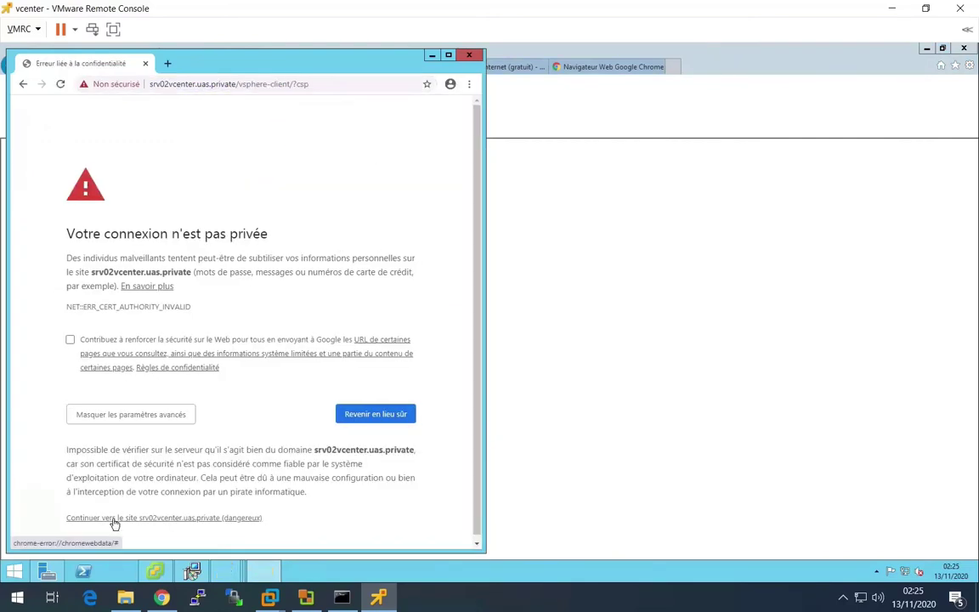
left_click(149, 518)
left_click(448, 54)
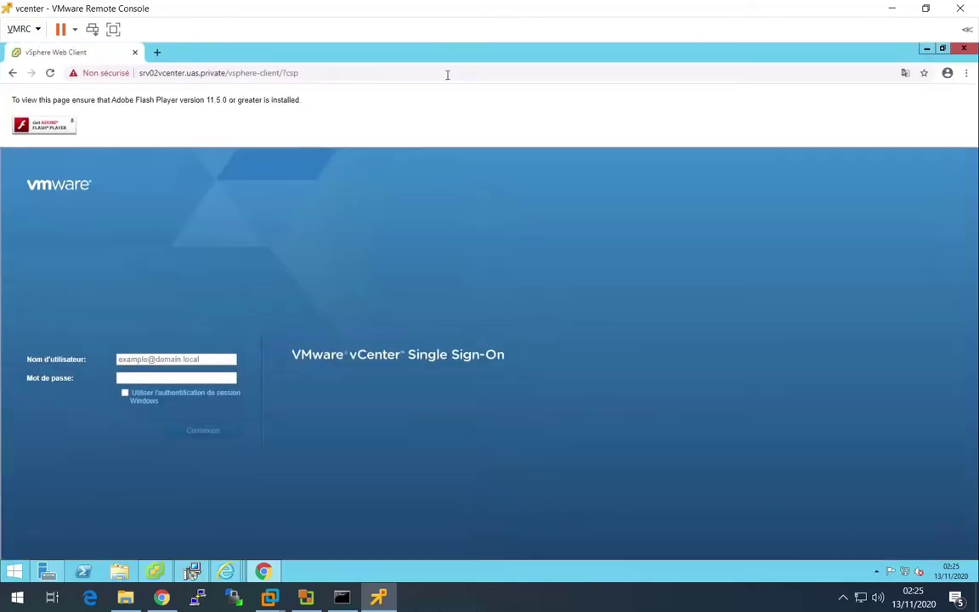
left_click(163, 360)
type("a")
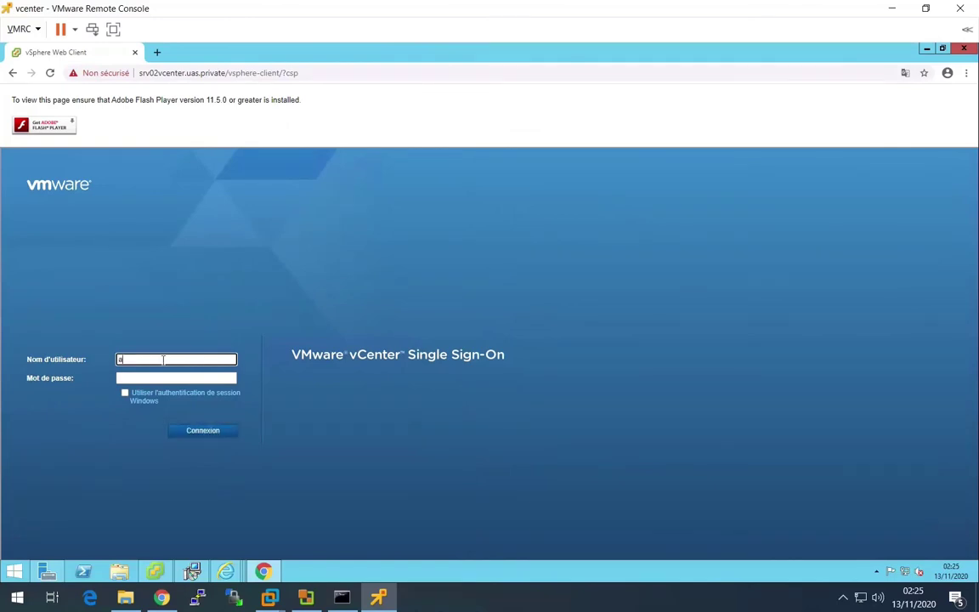
type("dministrator@vp")
key("BackSpace")
type("sphere.local")
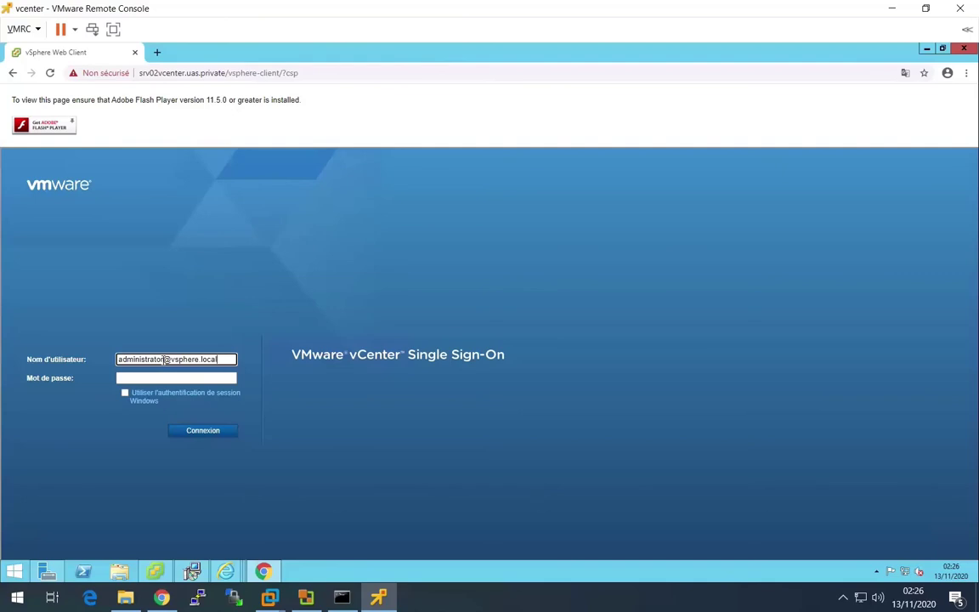
key("Tab")
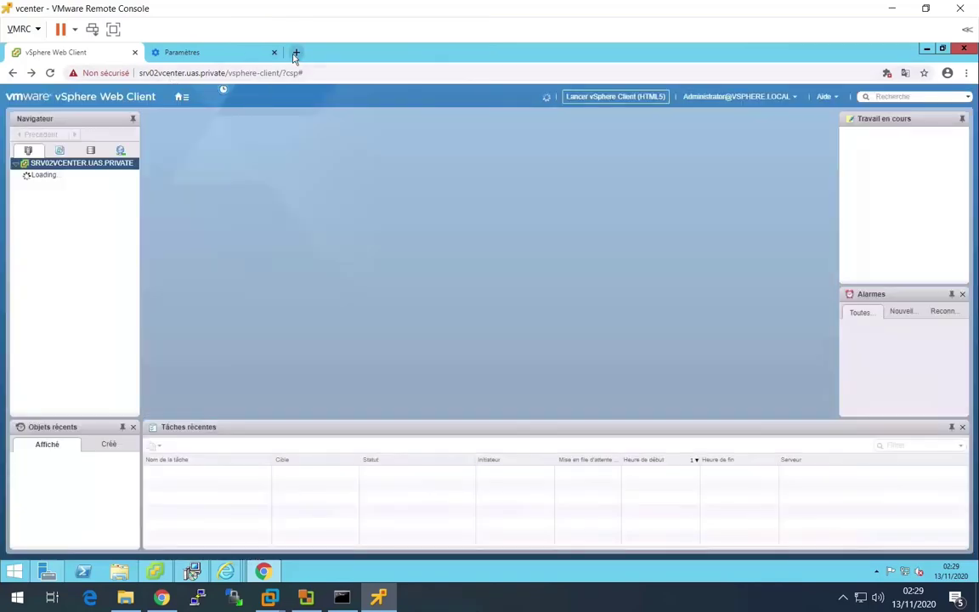
- Close Chrome's settings page and create a datacenter named 'Datacenter' under SRV02VCENTER.UAS.PRIVATE
left_click(272, 52)
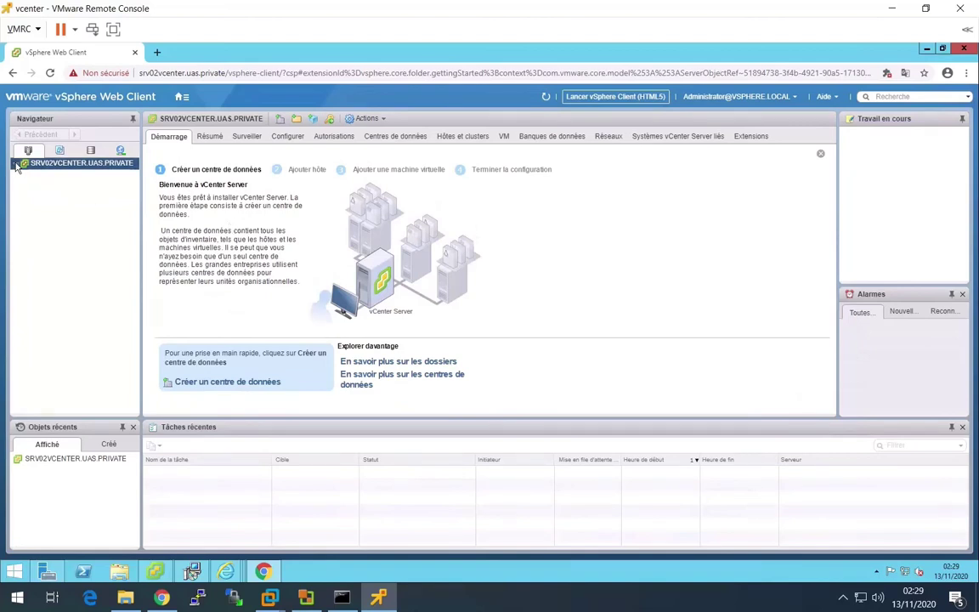
right_click(91, 167)
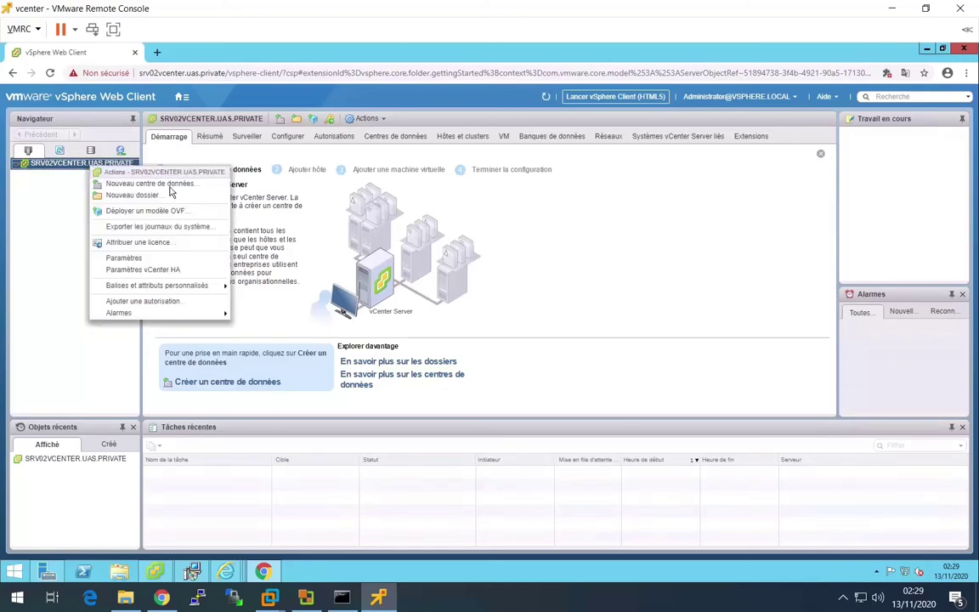
left_click(149, 183)
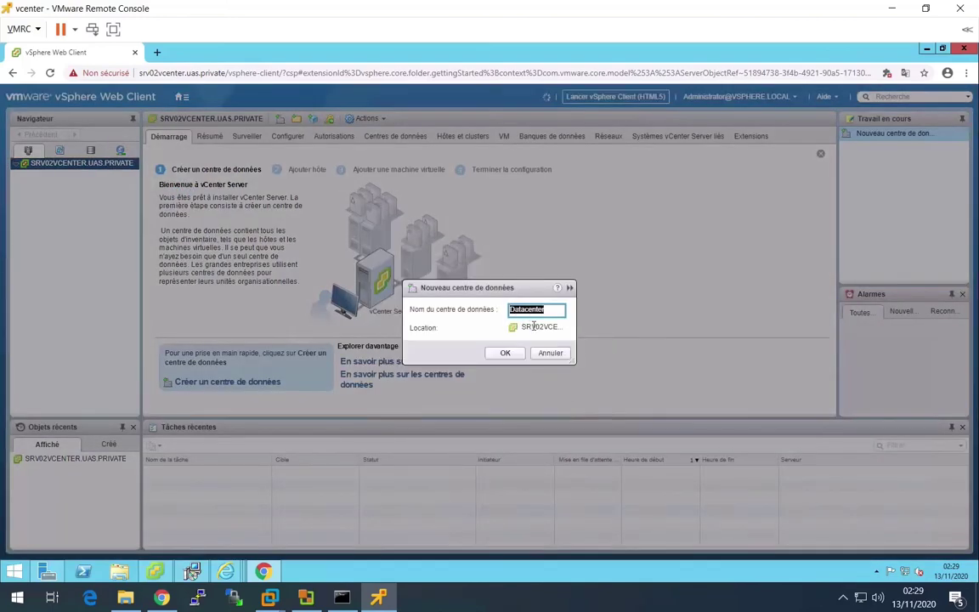
left_click(506, 353)
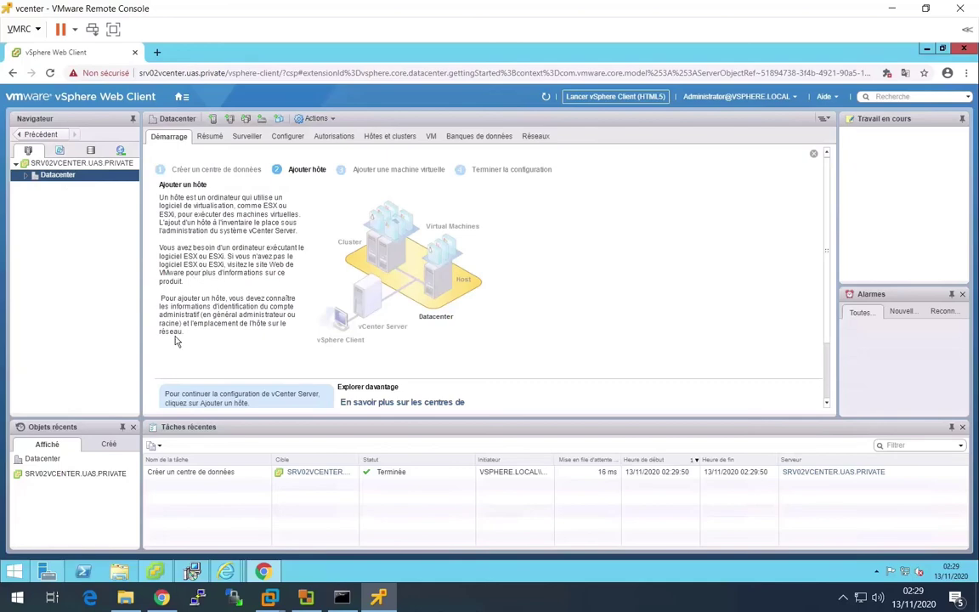
left_click(163, 597)
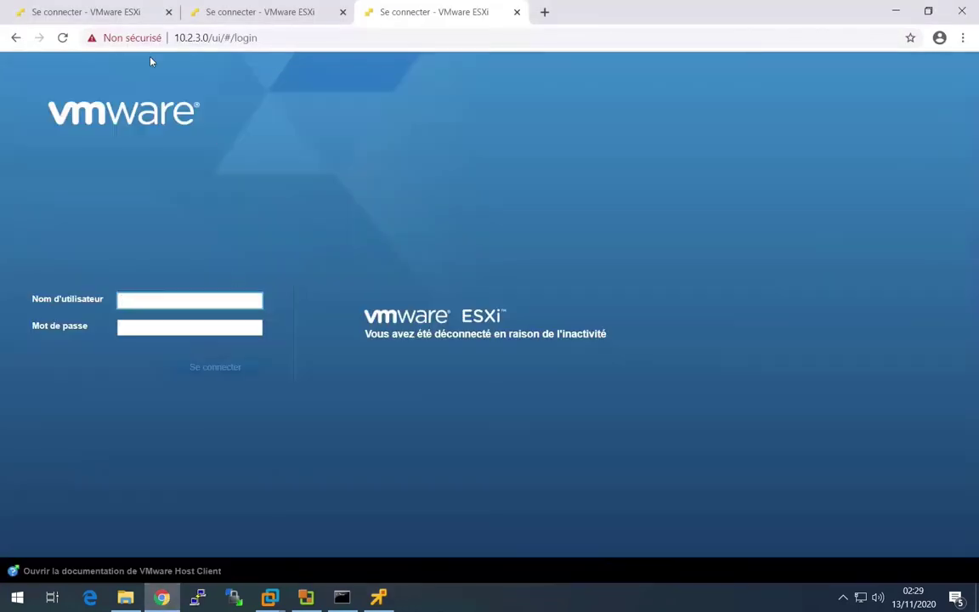
- Log in to host 10.2.1.0 and rename its datastore1 to datastore001
left_click(156, 328)
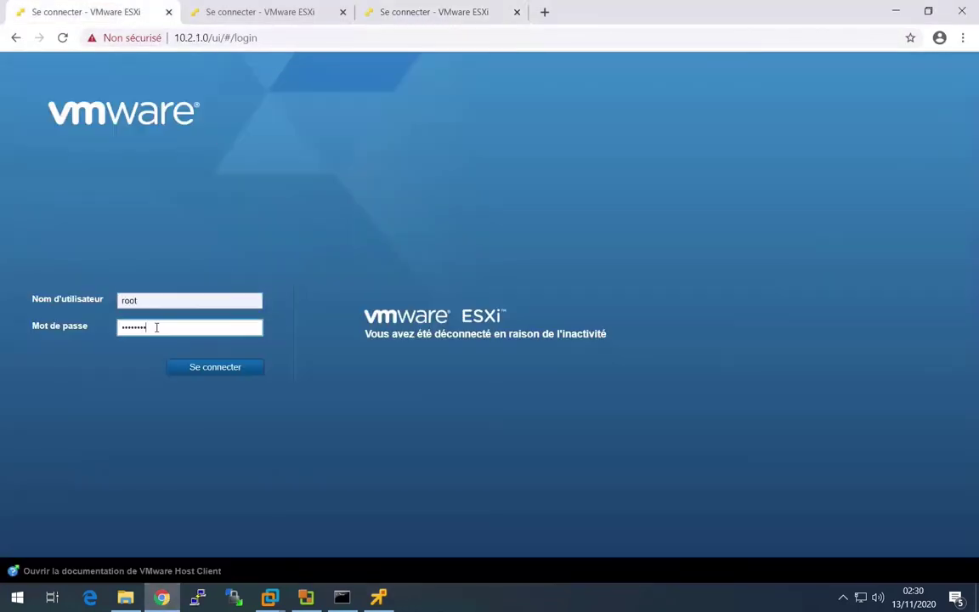
key("Return")
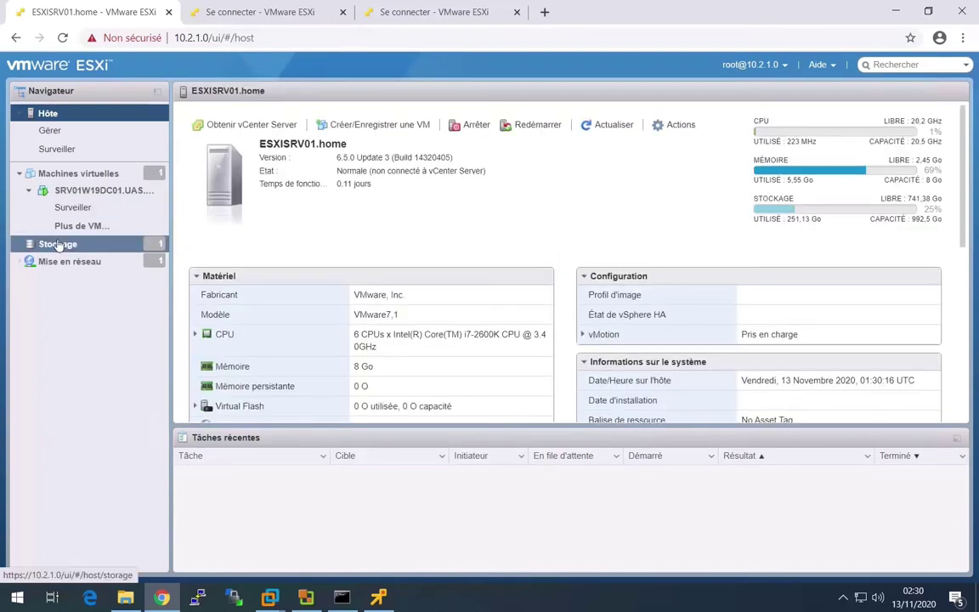
left_click(57, 245)
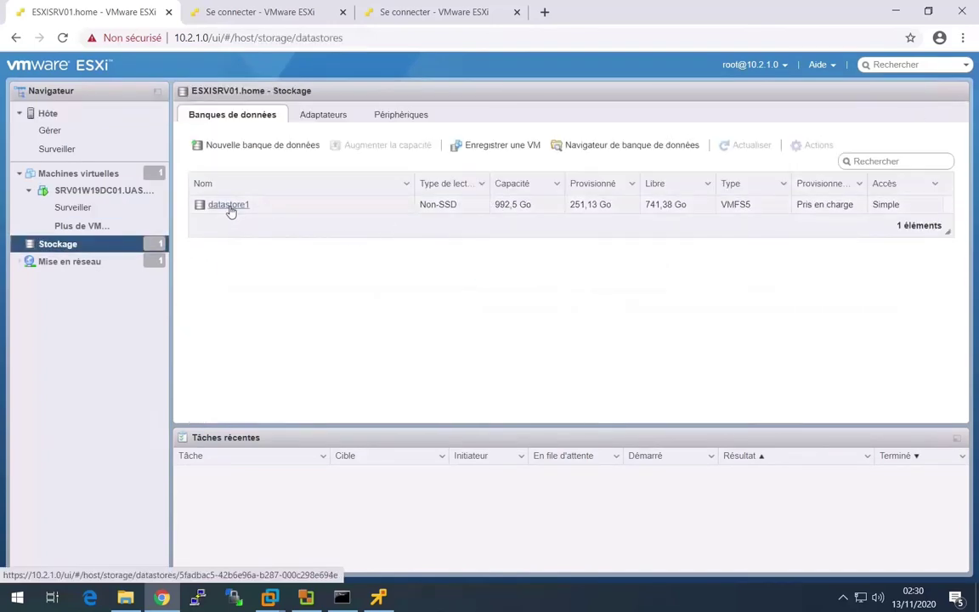
left_click(234, 211)
left_click_drag(234, 211, 429, 219)
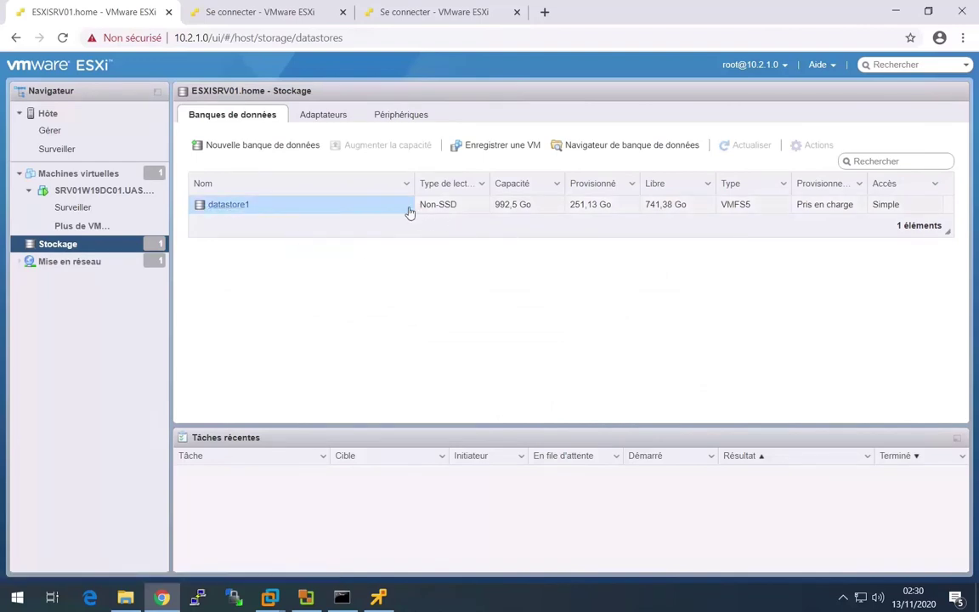
left_click(420, 212)
left_click(810, 149)
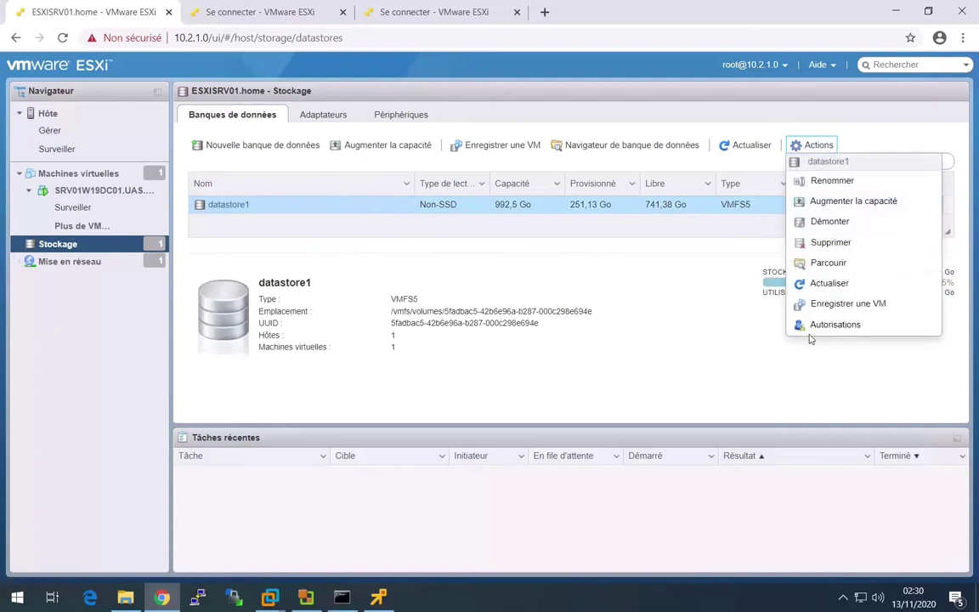
left_click(831, 181)
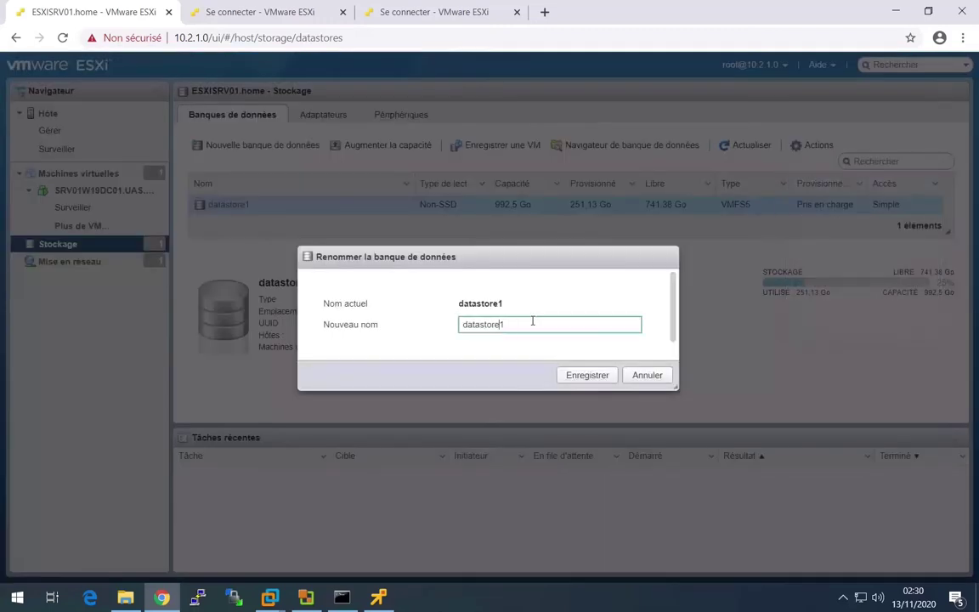
type("00")
left_click(585, 375)
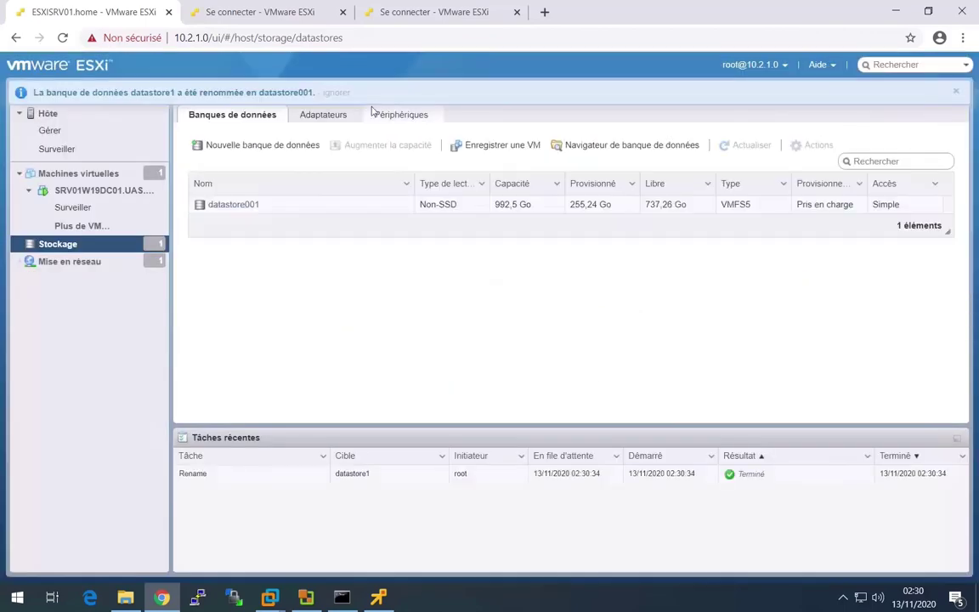
left_click(248, 13)
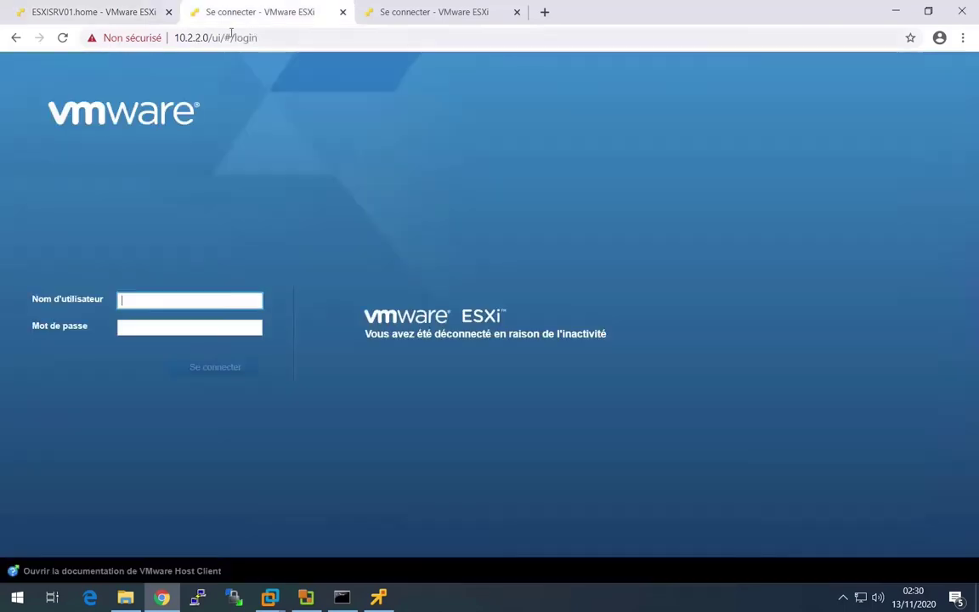
- Reload the host 10.2.2.0 page and log in as root with the host password
left_click(62, 37)
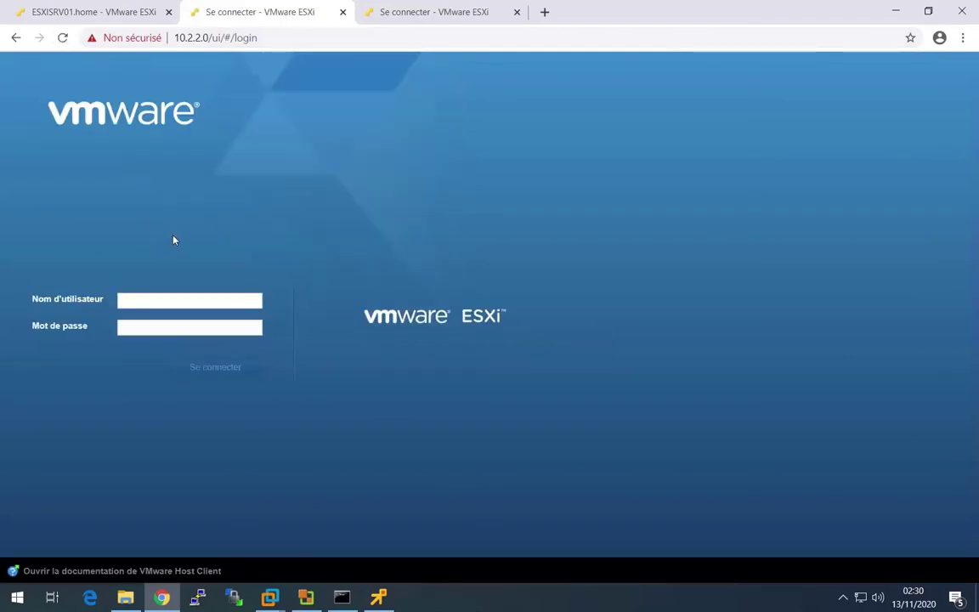
type("r")
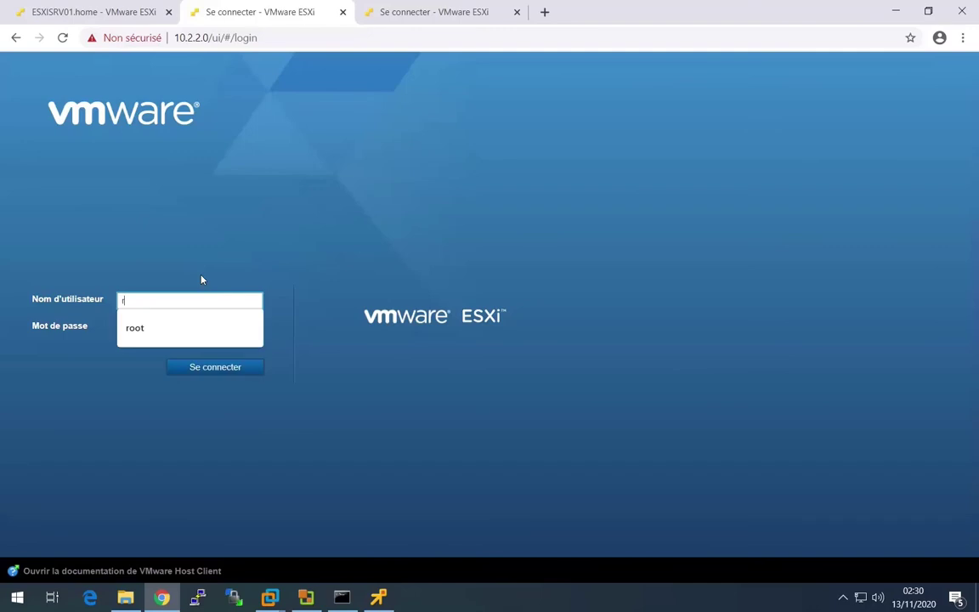
key("Down")
key("Return")
key("Tab")
type("VMware1!")
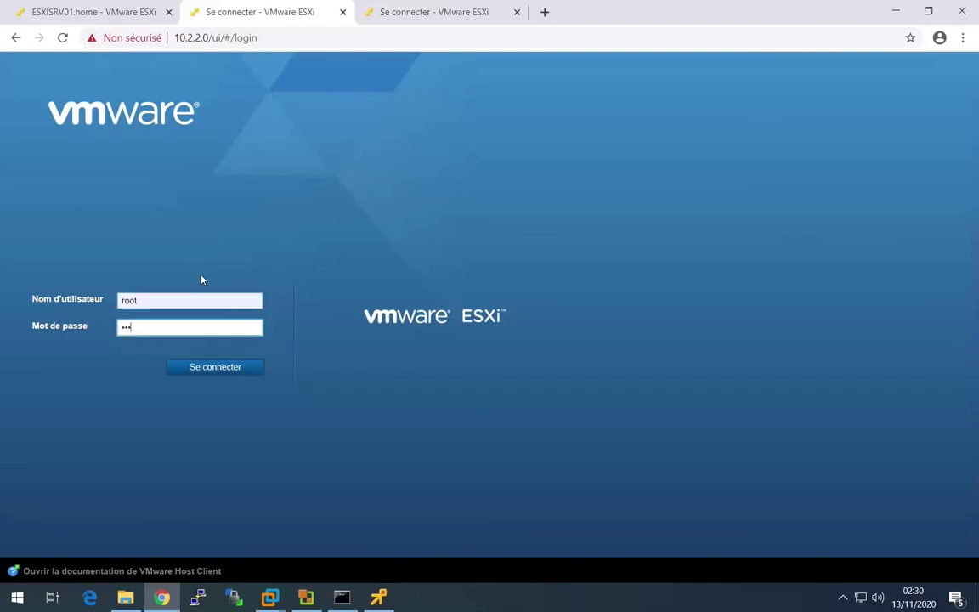
key("Return")
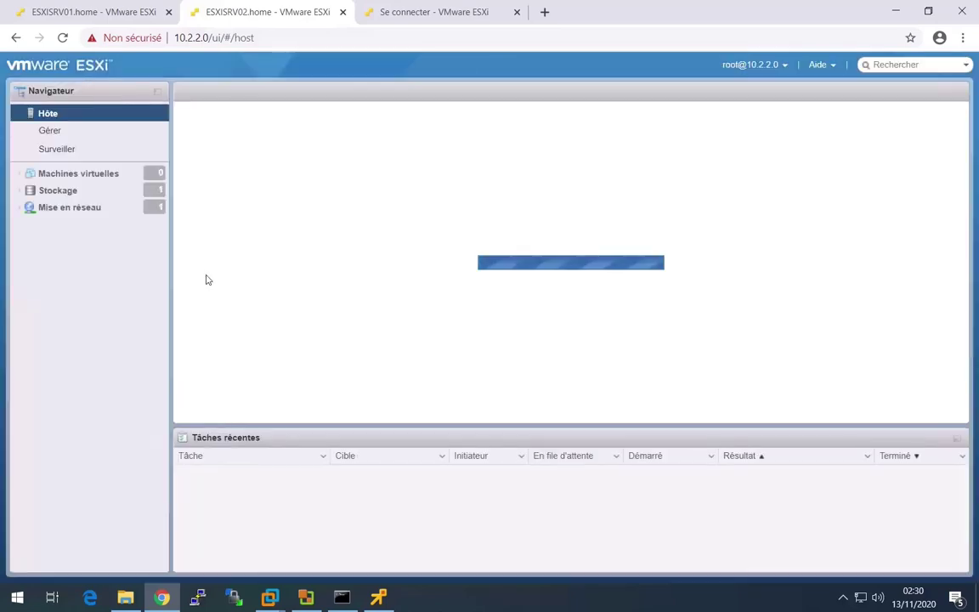
- Rename host 10.2.2.0's datastore1 to datastore002 in Storage
left_click(57, 190)
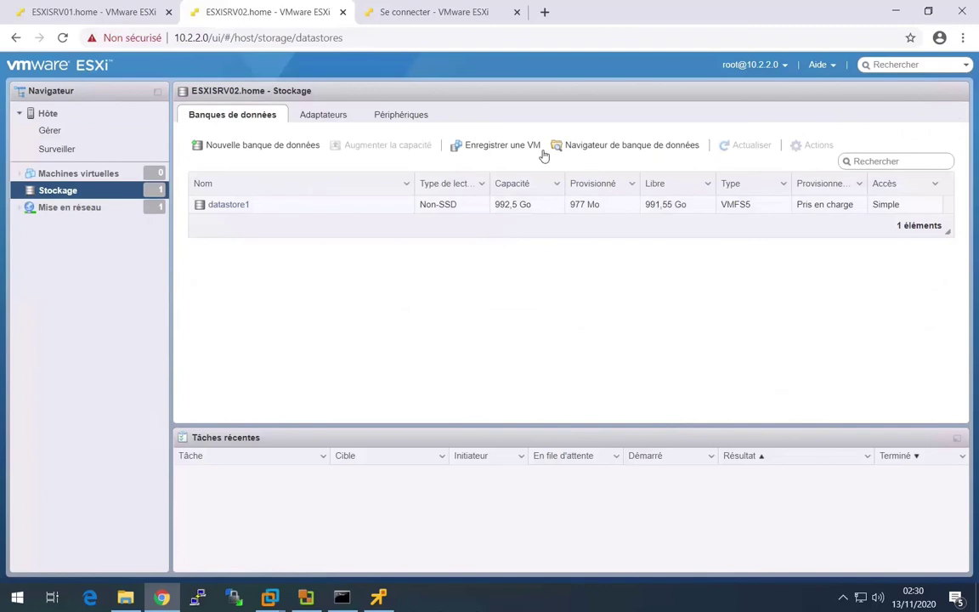
left_click(256, 208)
left_click(811, 145)
left_click(821, 181)
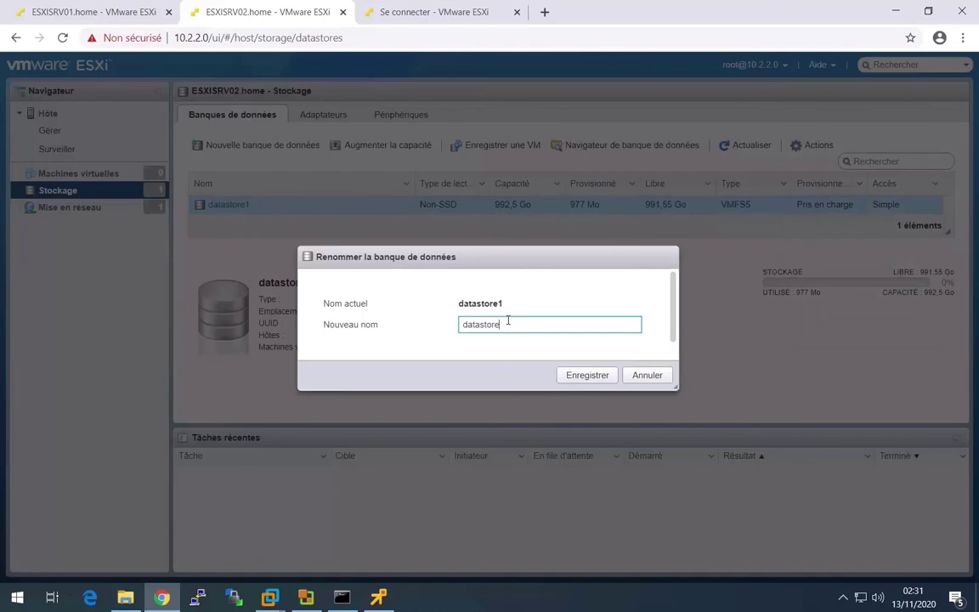
type("002")
left_click(585, 375)
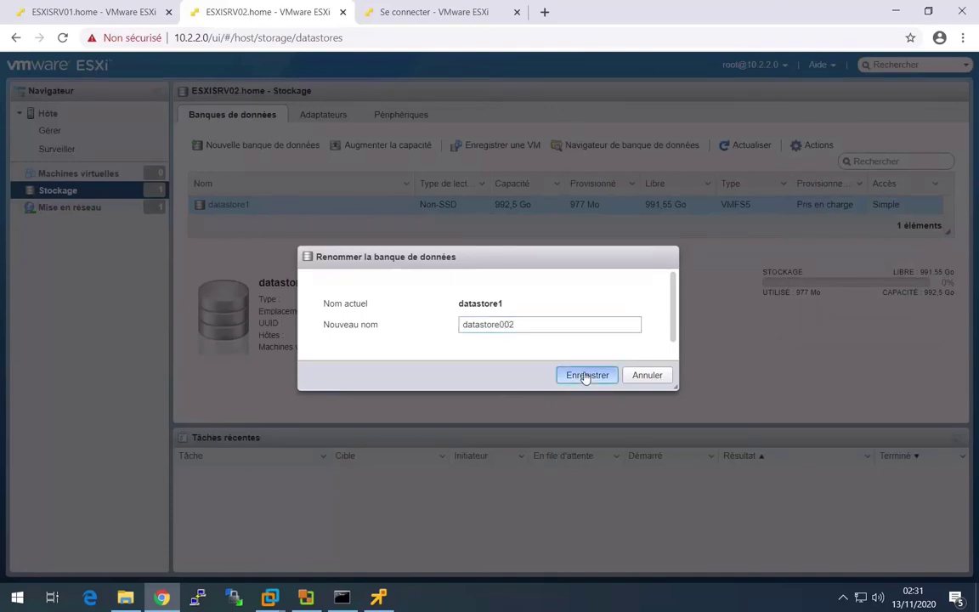
left_click(425, 21)
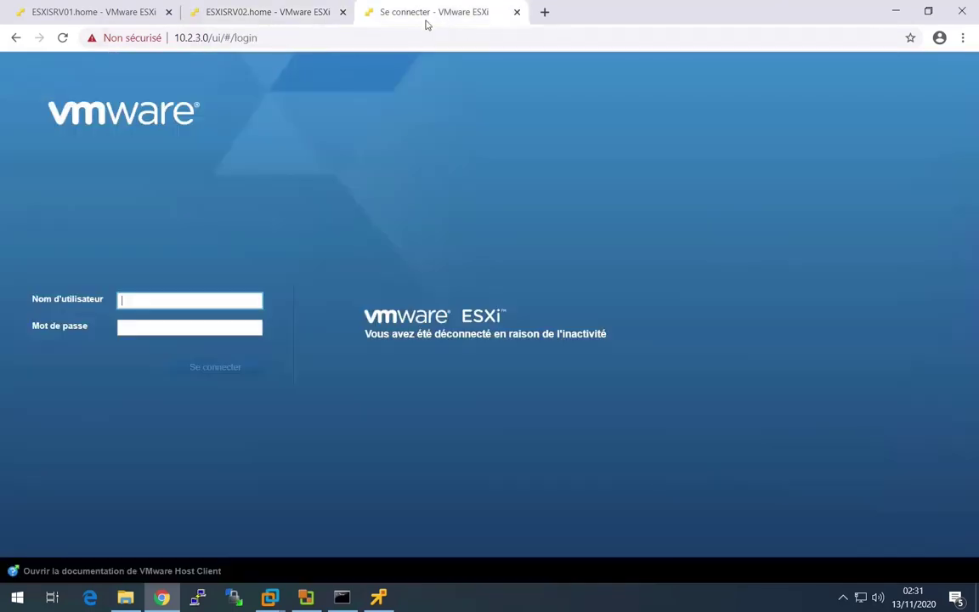
- Log in to host 10.2.3.0 and rename its datastore1 to datastore003
left_click(140, 326)
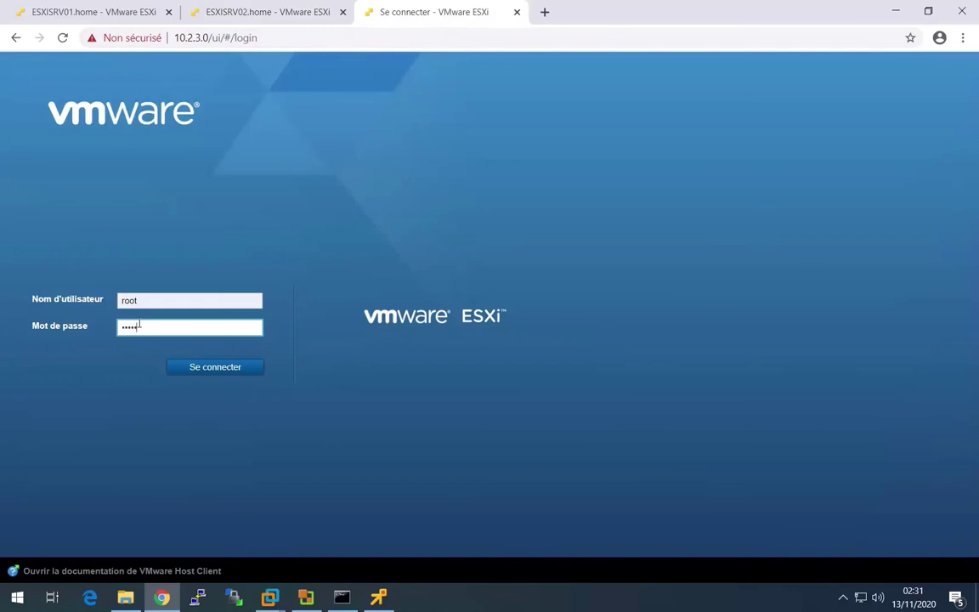
key("Return")
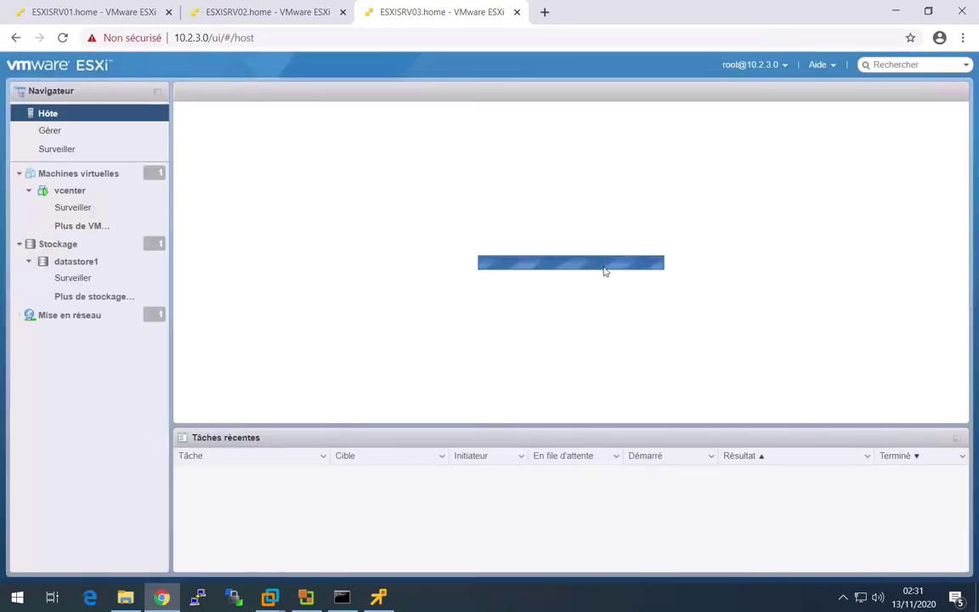
left_click(89, 270)
left_click(676, 125)
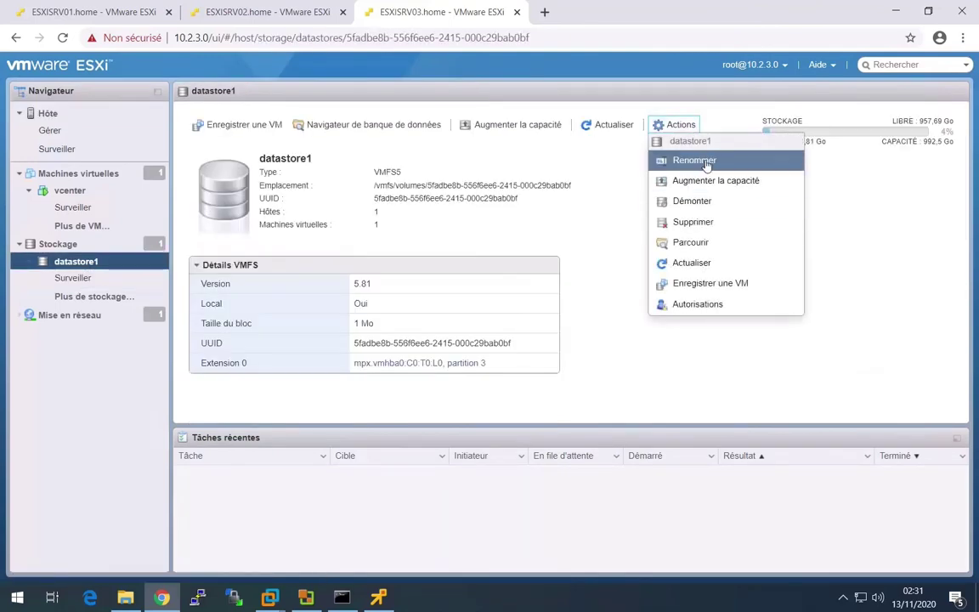
left_click(697, 161)
left_click(501, 325)
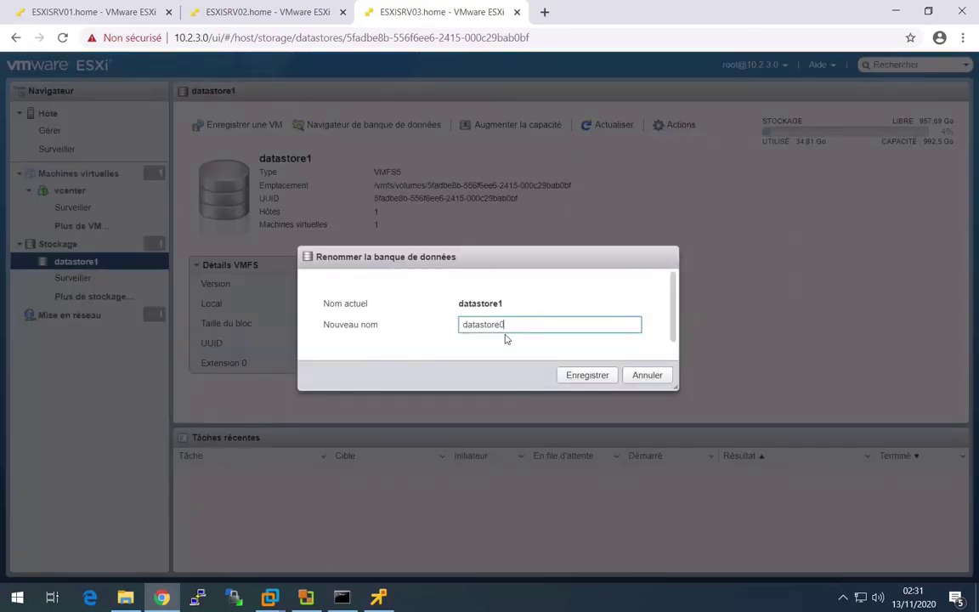
type("003")
left_click(589, 375)
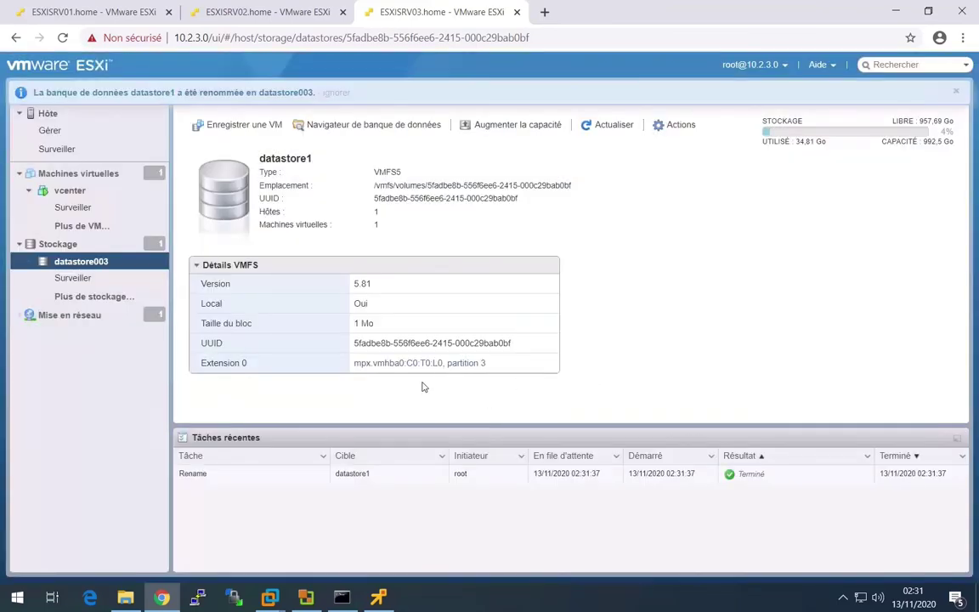
left_click(378, 598)
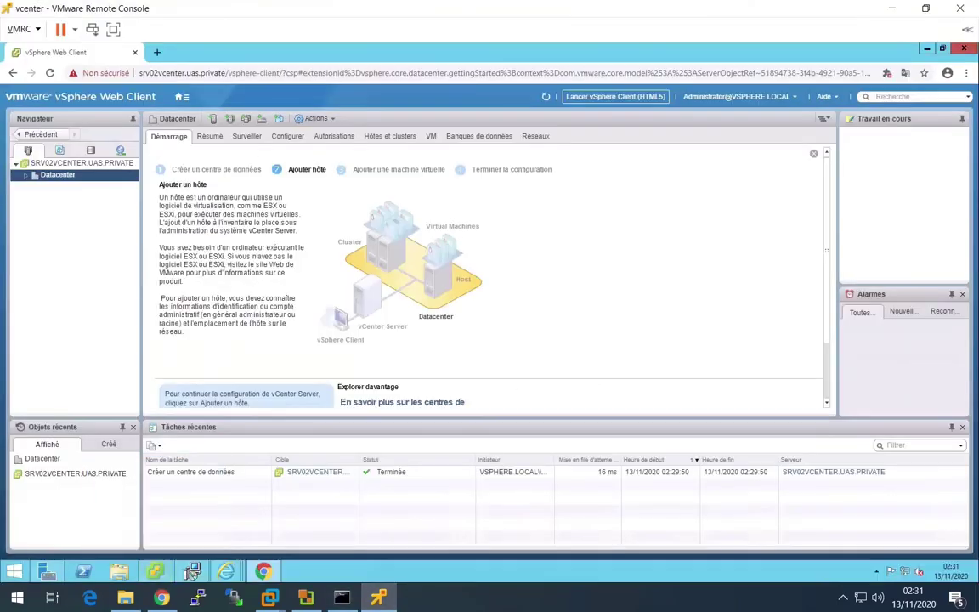
- Start the Add Host wizard on Datacenter and load 10.2.1.0 in a new tab past the certificate warning
right_click(57, 180)
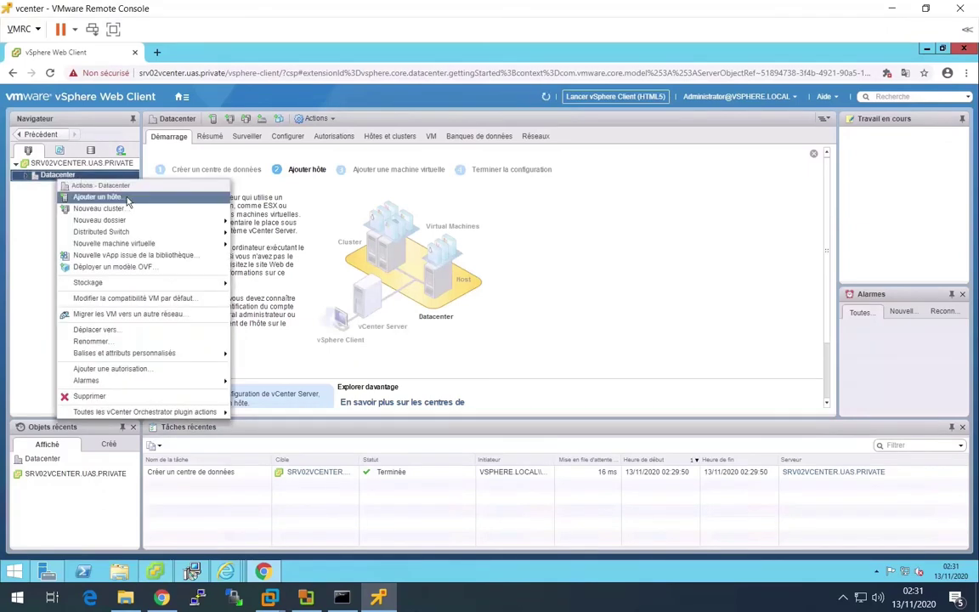
left_click(126, 199)
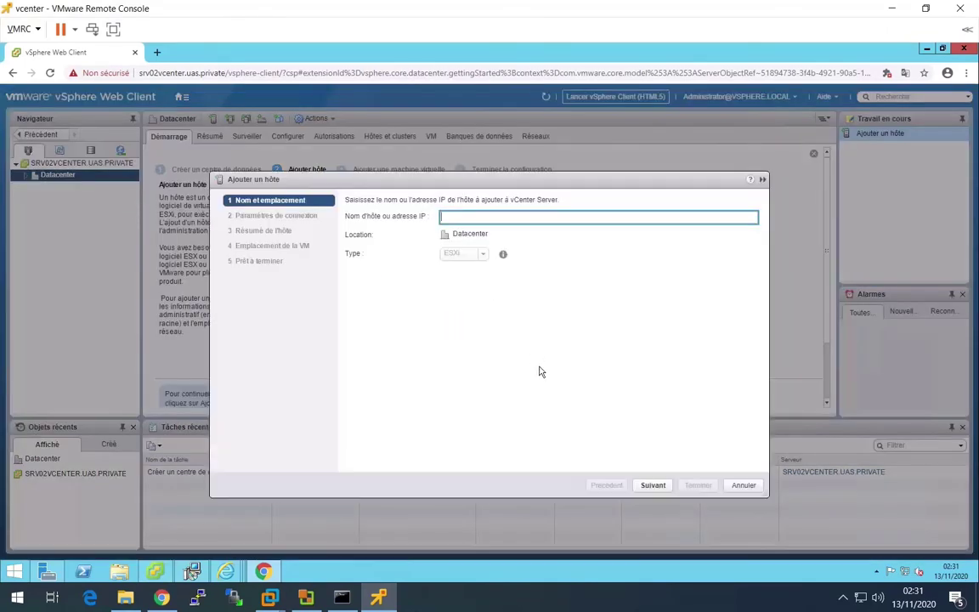
left_click(157, 51)
type("1")
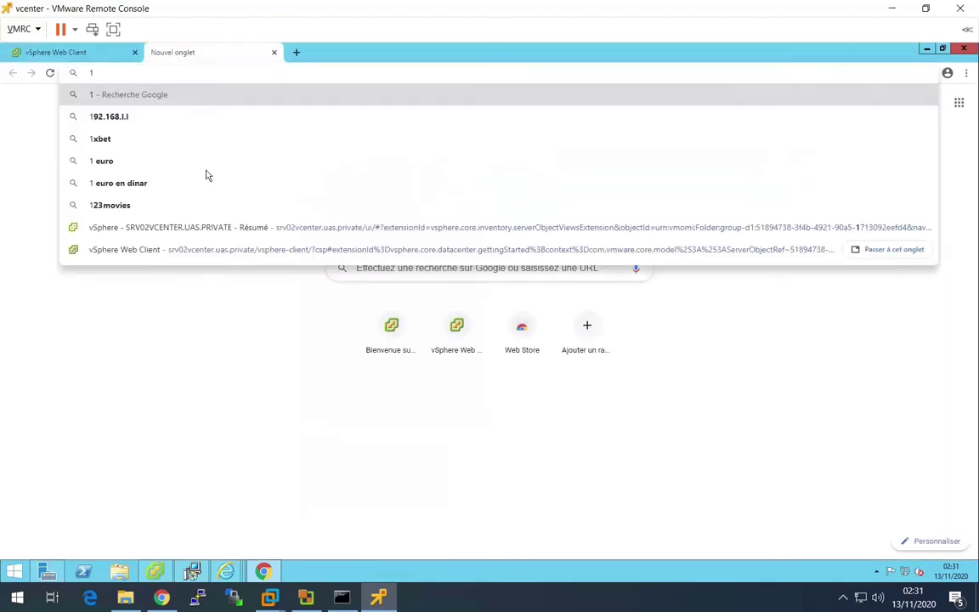
type("0.")
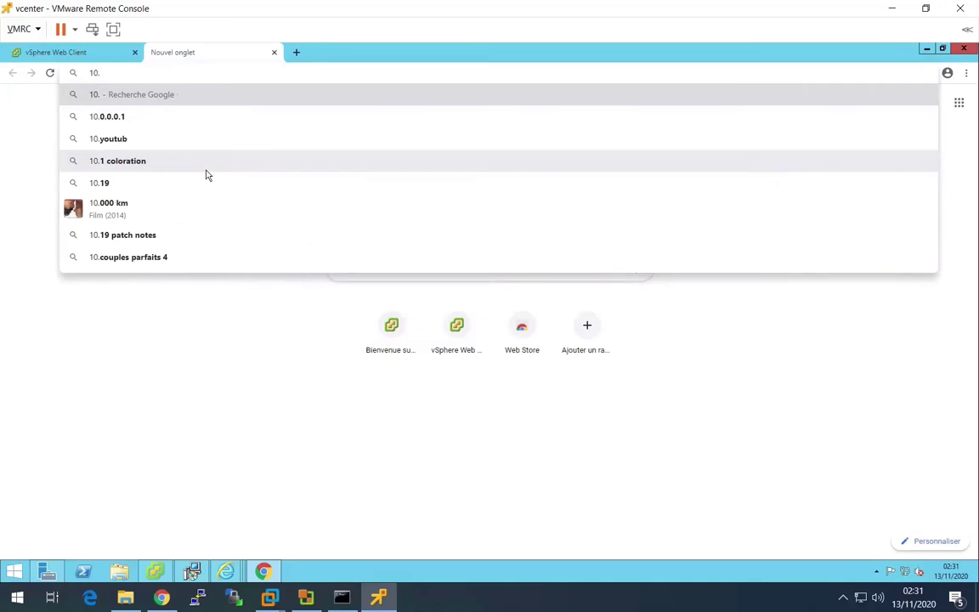
type("2.1.")
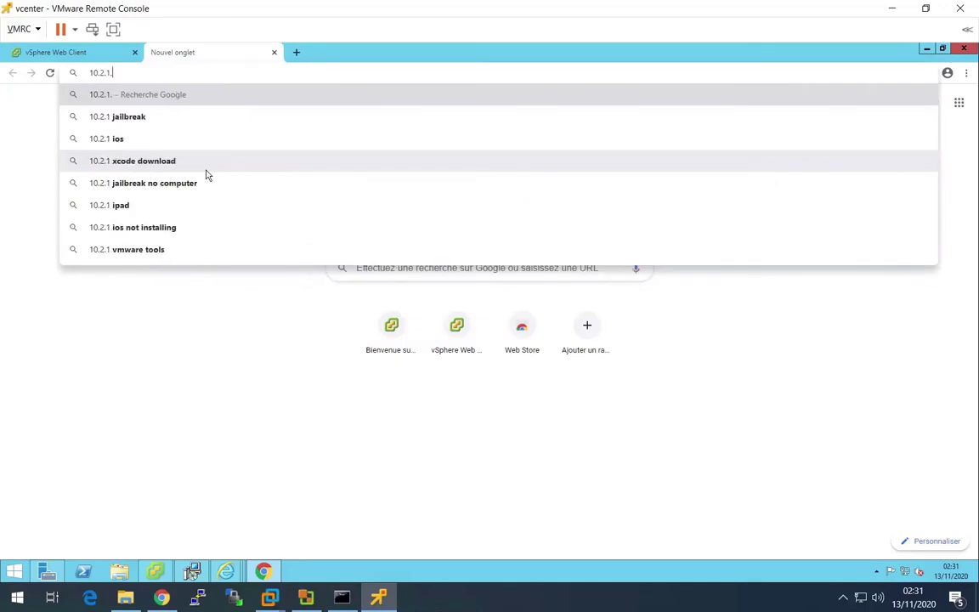
type("0")
key("Return")
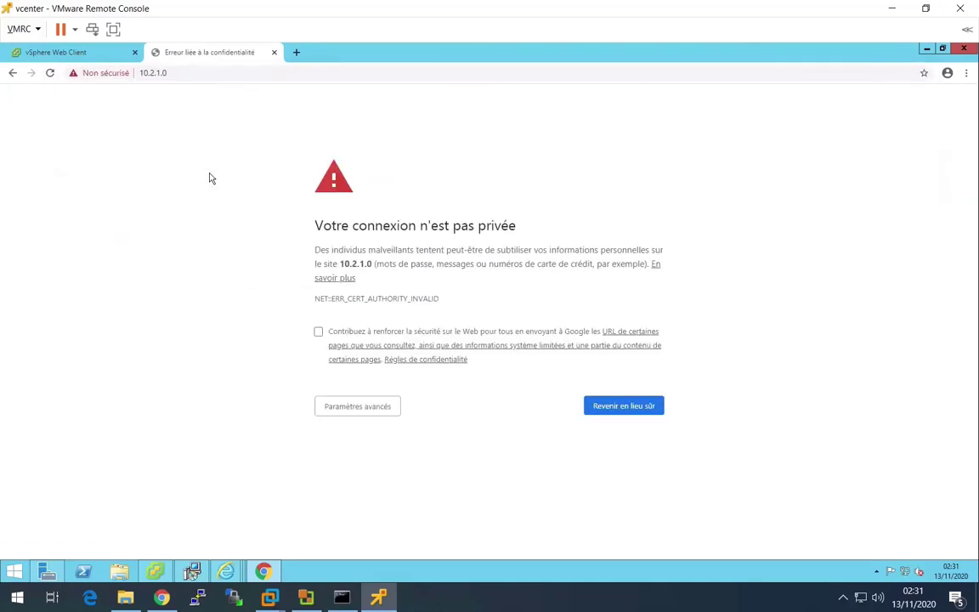
left_click(365, 404)
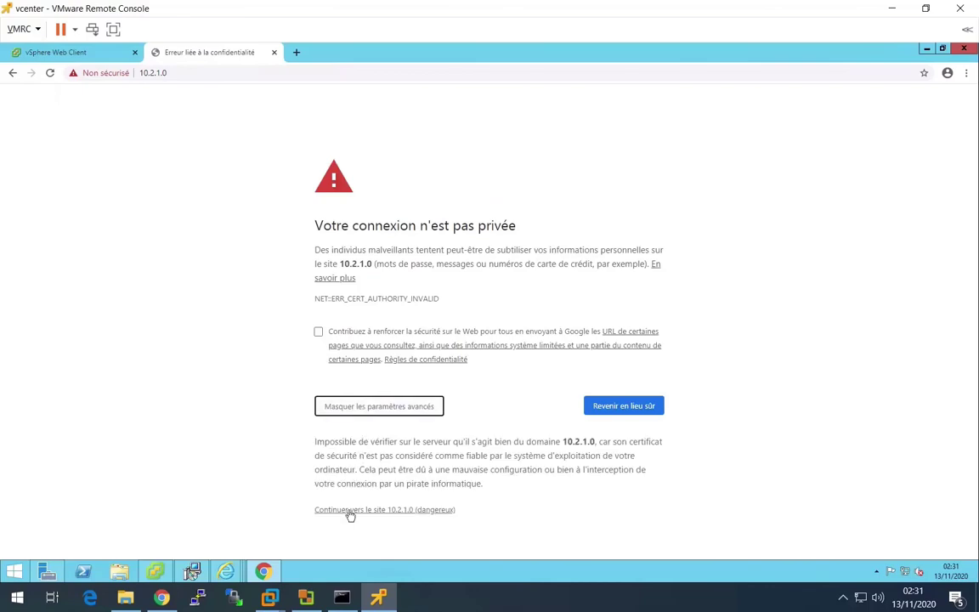
left_click(349, 510)
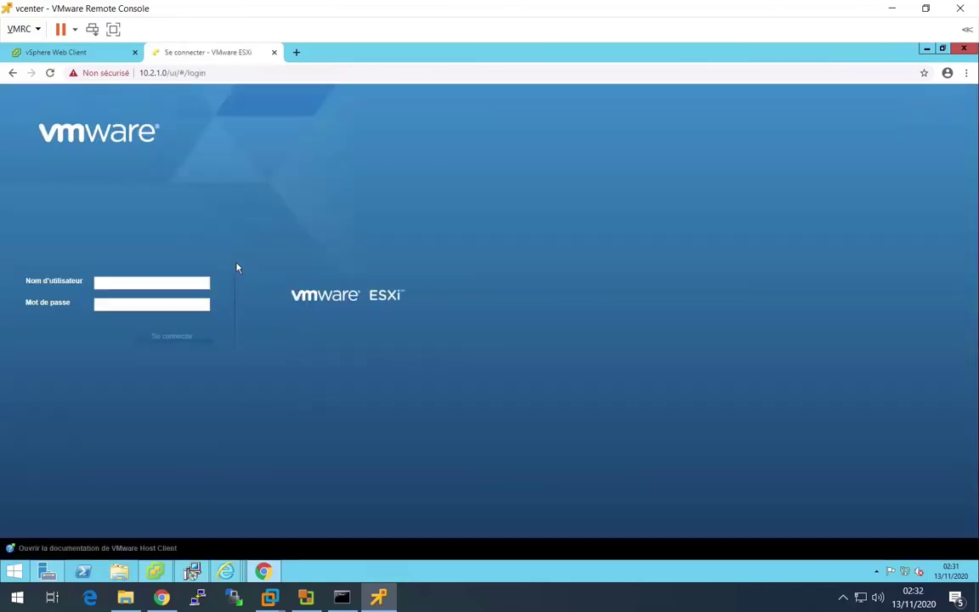
left_click(68, 53)
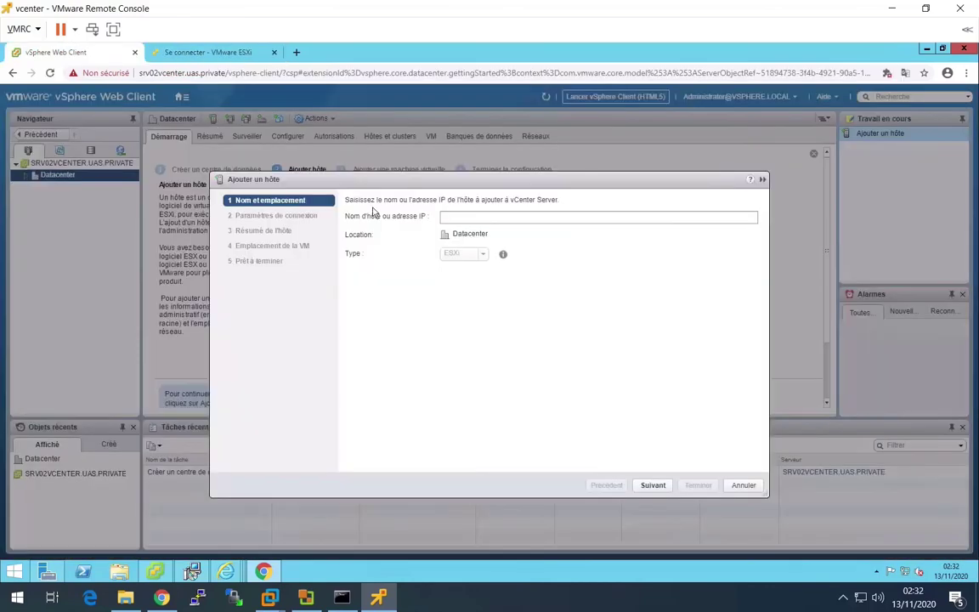
- Enter host 10.2.1.0 with root credentials and accept its certificate alert
left_click(456, 214)
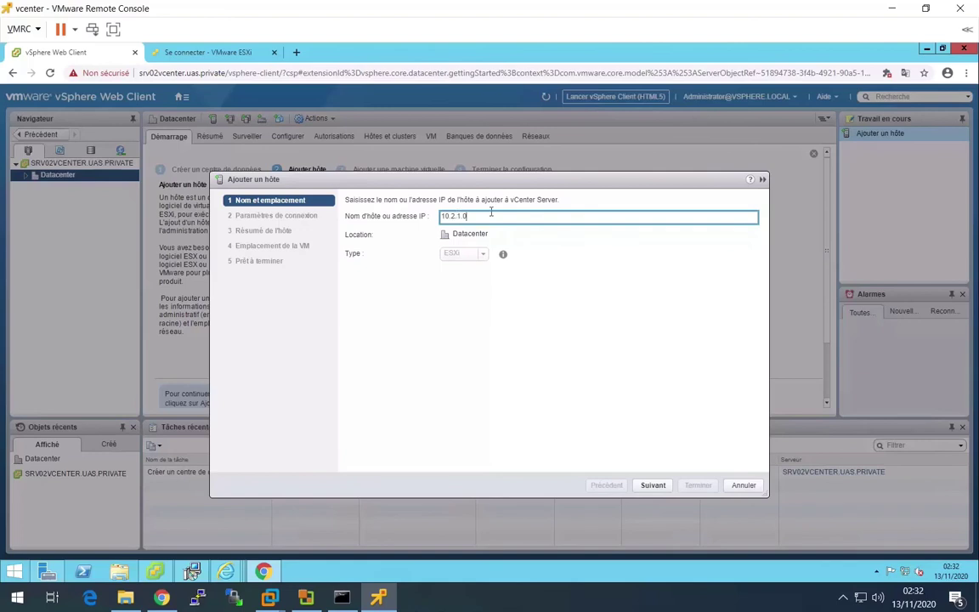
left_click(651, 486)
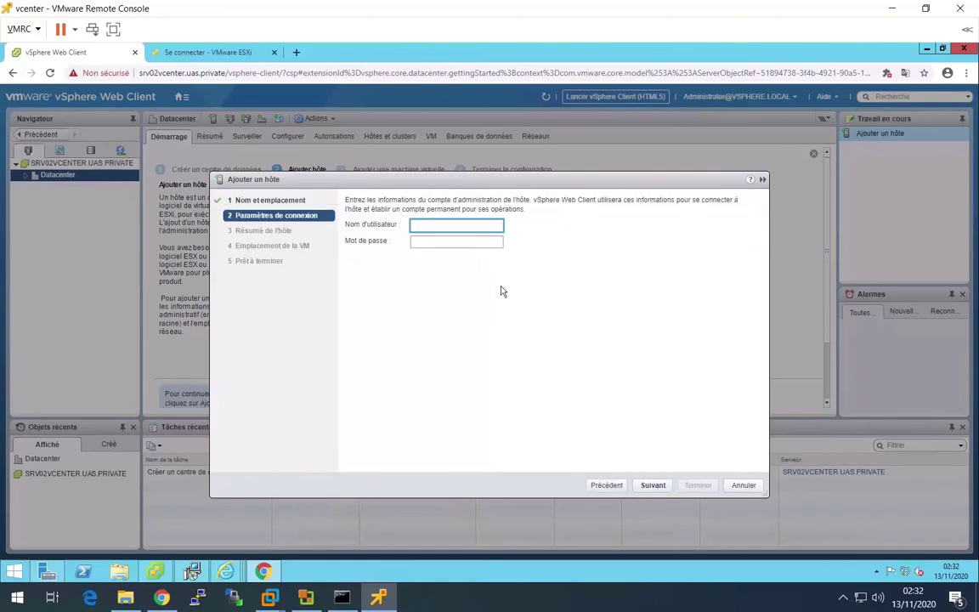
type("root")
key("Tab")
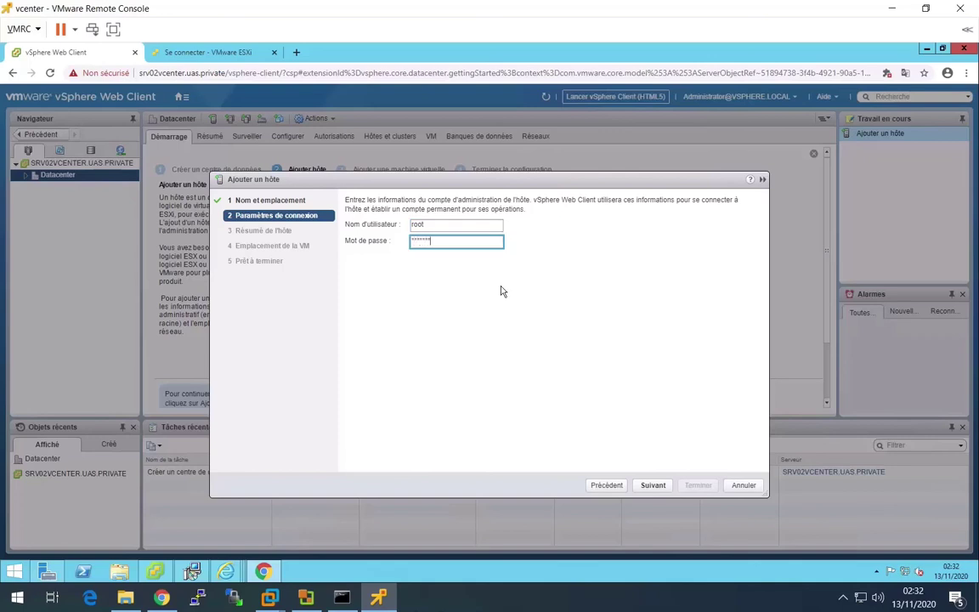
left_click(653, 485)
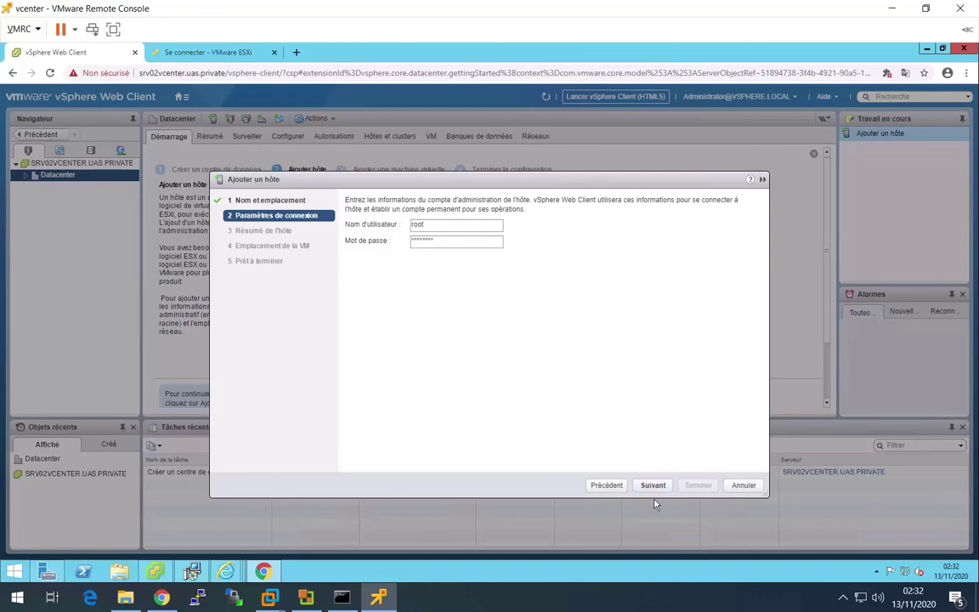
left_click(657, 490)
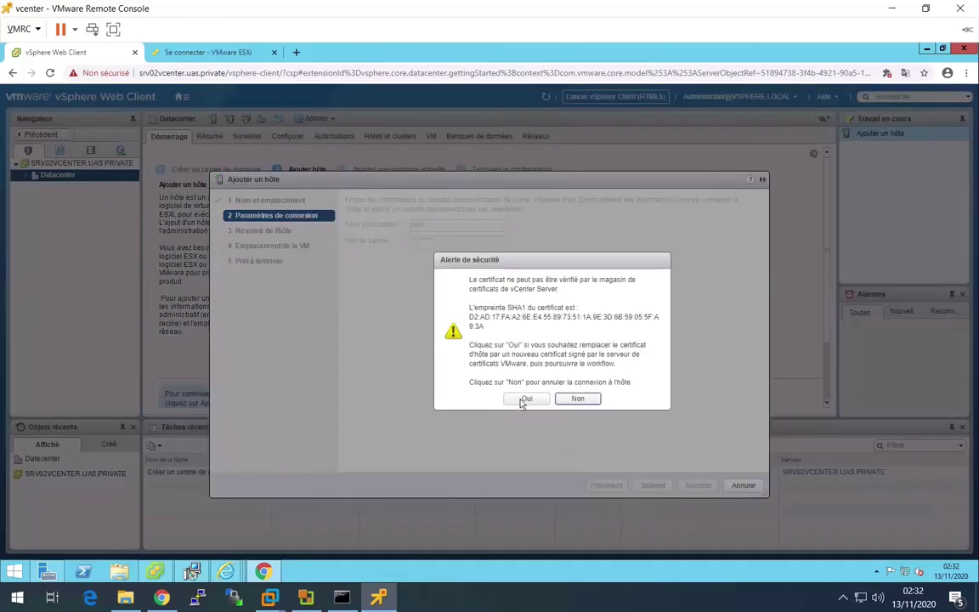
left_click(524, 399)
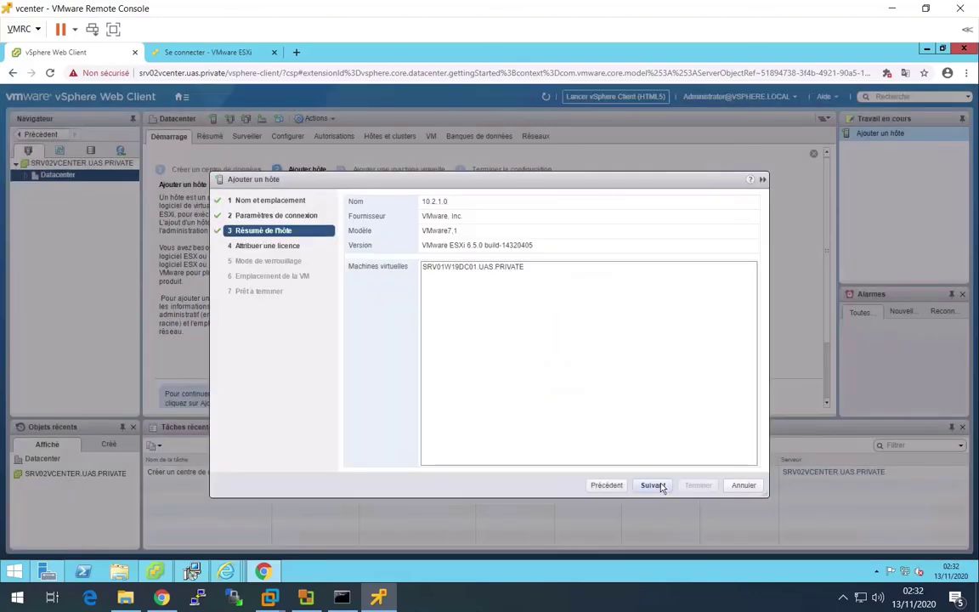
- Keep the evaluation licence, disabled lockdown and Datacenter location, then finish adding 10.2.1.0
left_click(654, 486)
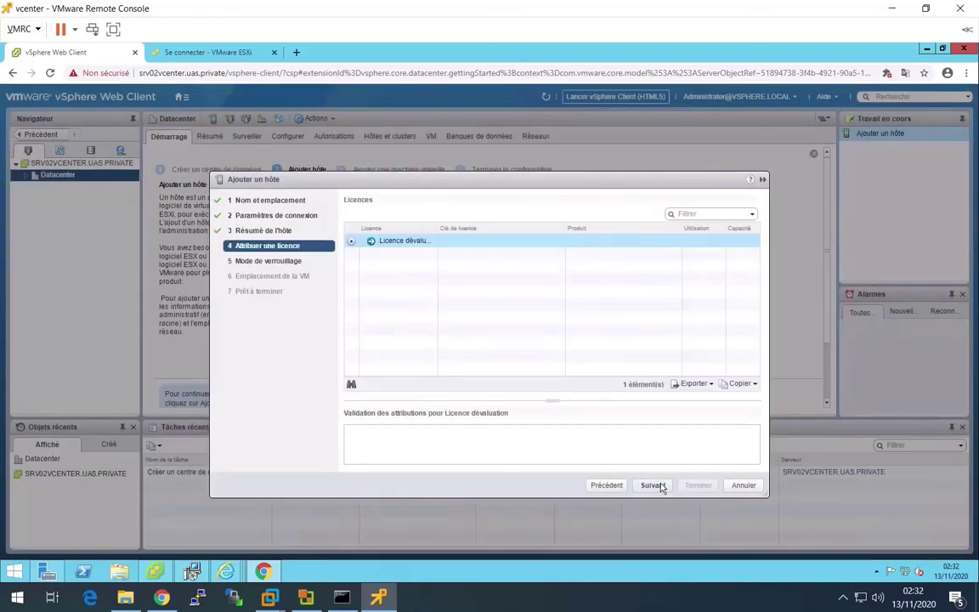
left_click(654, 485)
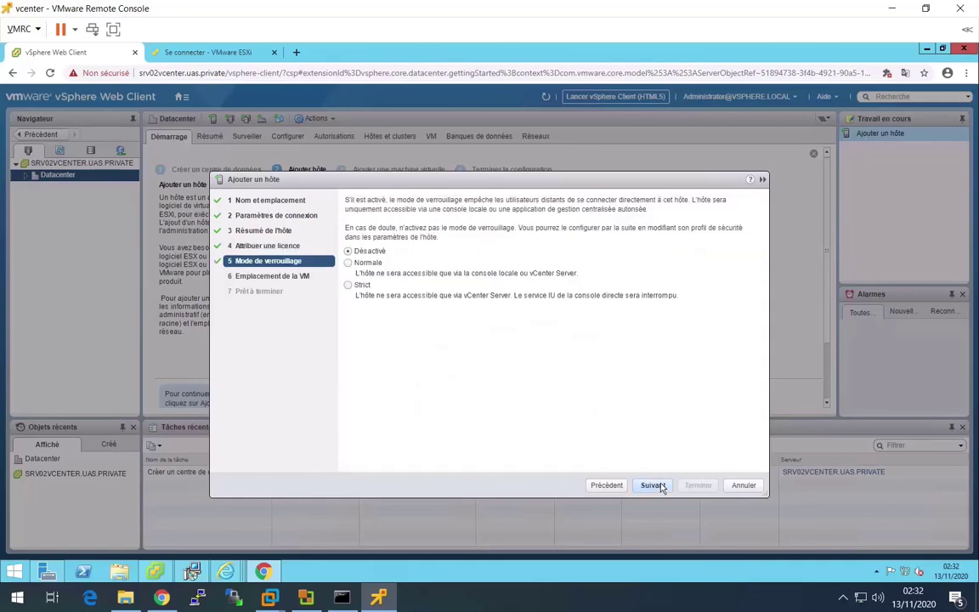
left_click(661, 487)
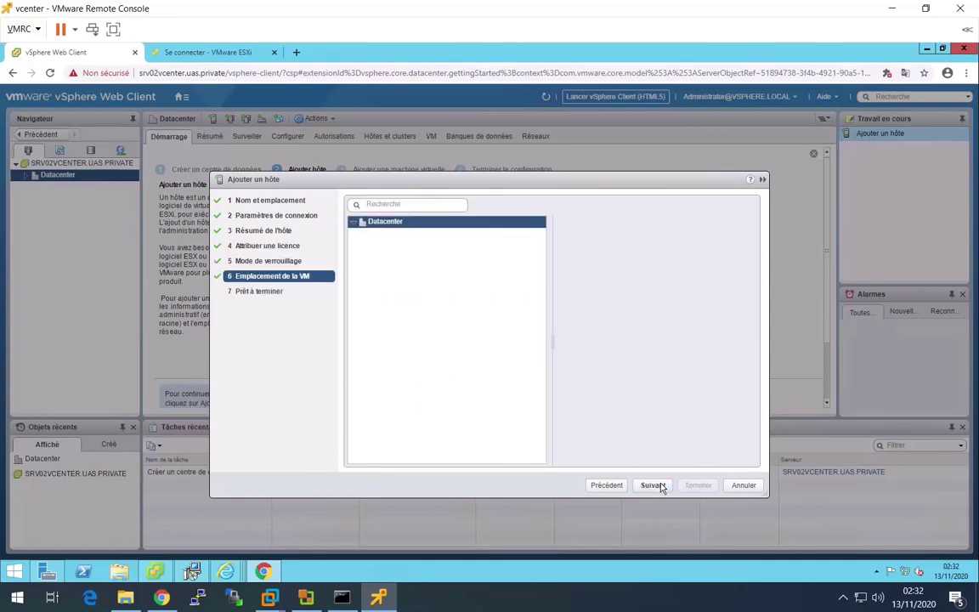
left_click(655, 485)
left_click(696, 487)
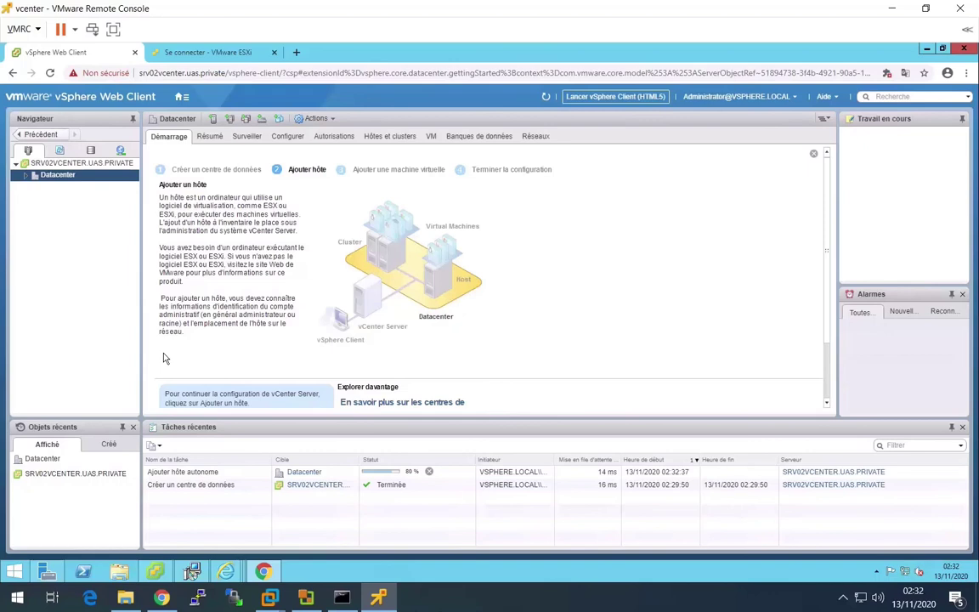
left_click(23, 176)
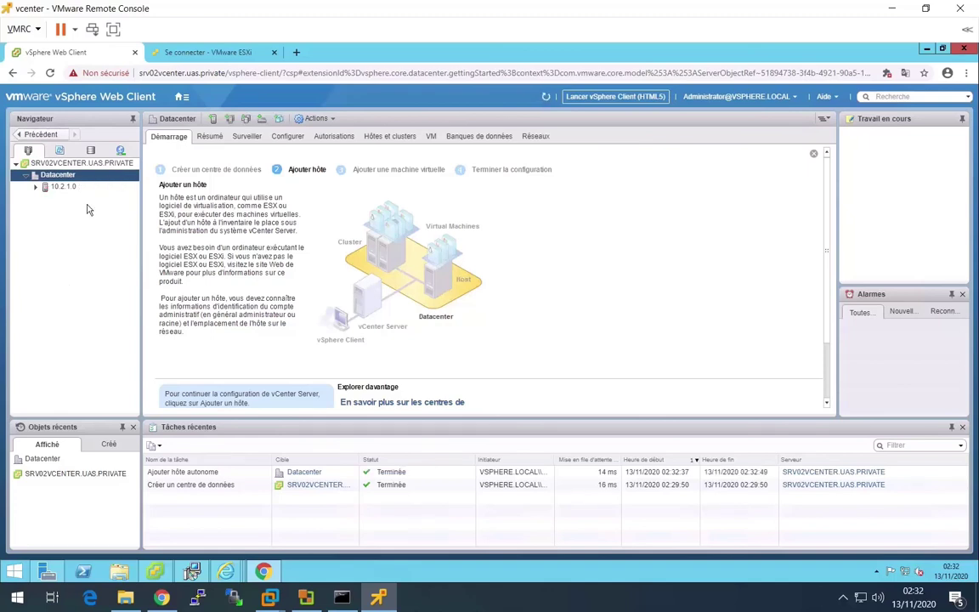
- Open a second Add Host wizard from the Datacenter's actions menu
right_click(71, 175)
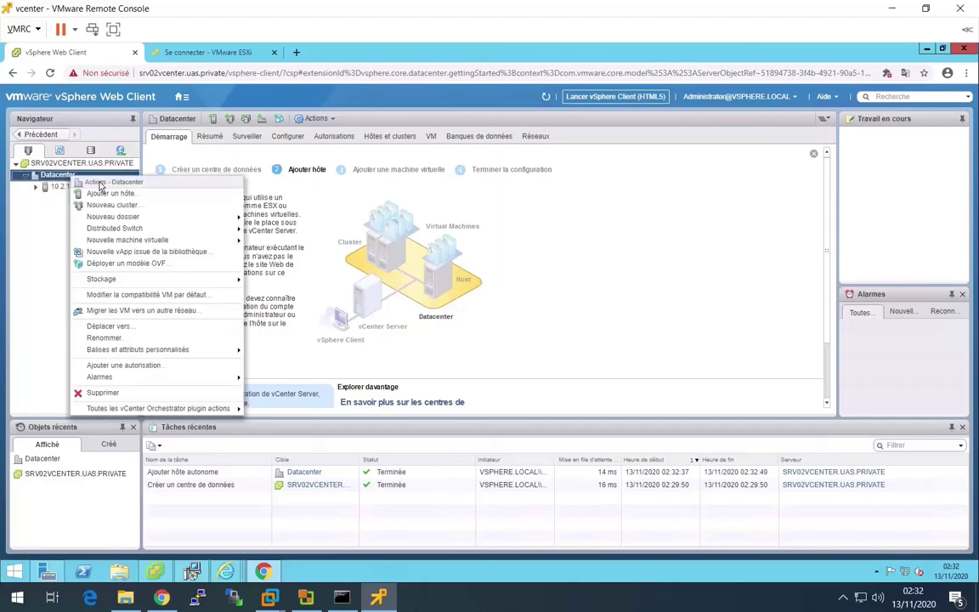
left_click(124, 194)
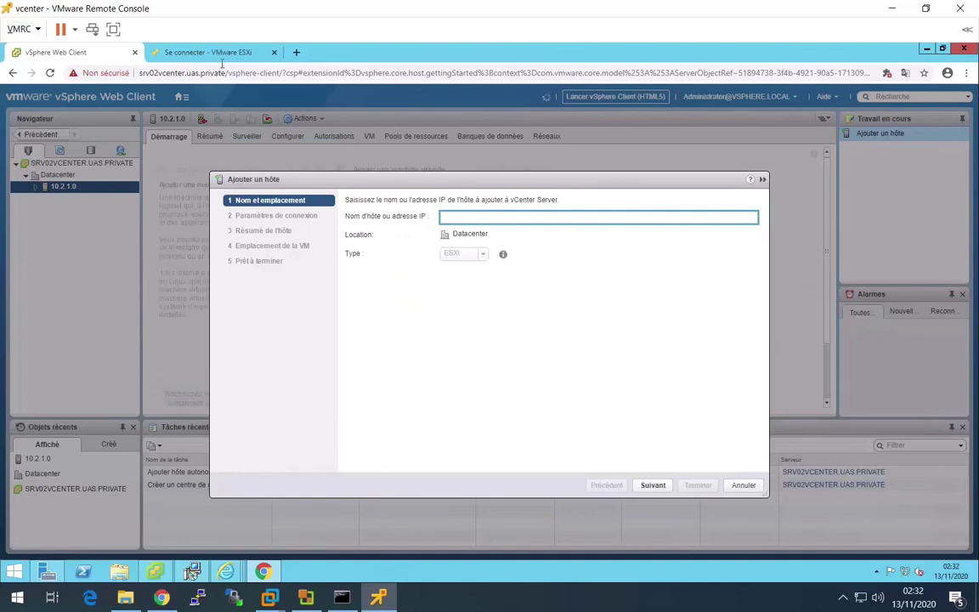
left_click(199, 53)
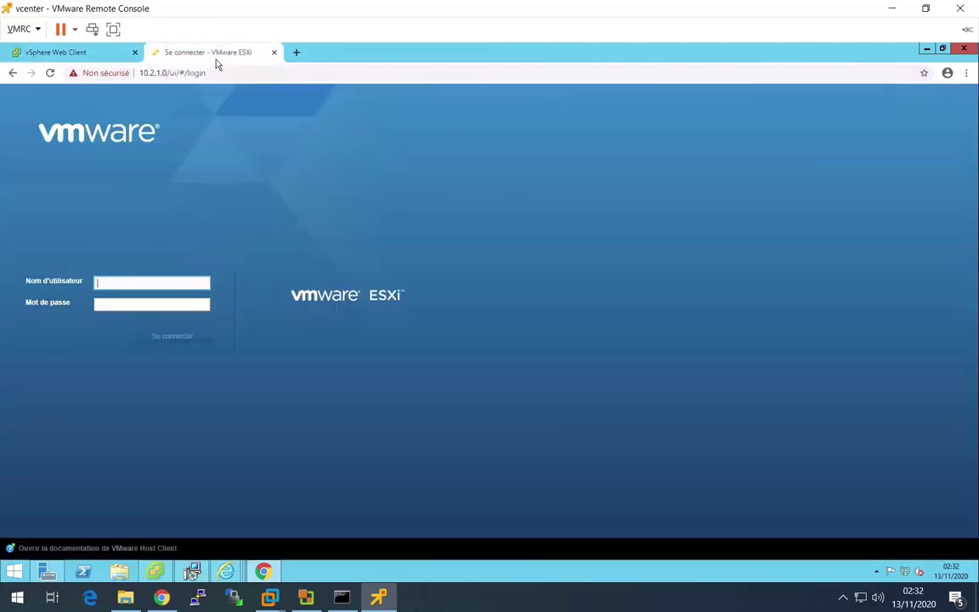
- Load host 10.2.2.0's page past the certificate warning, then focus the wizard's host field
left_click(156, 74)
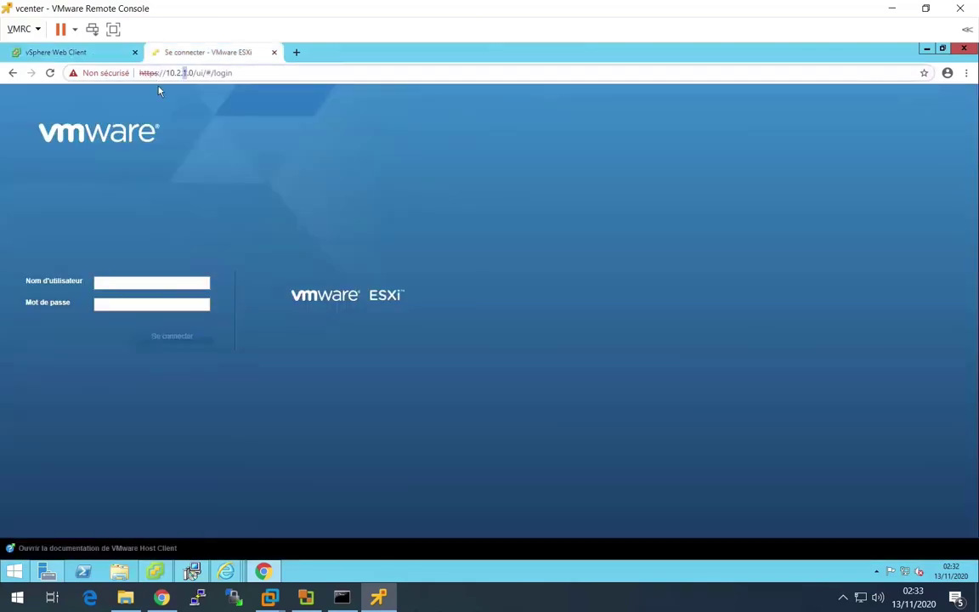
key("Return")
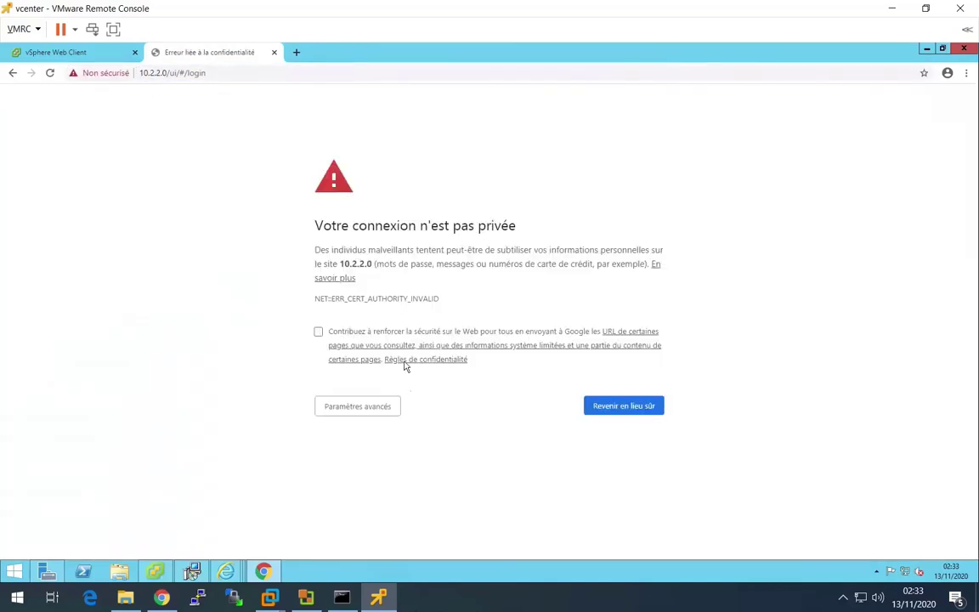
left_click(378, 406)
left_click(374, 510)
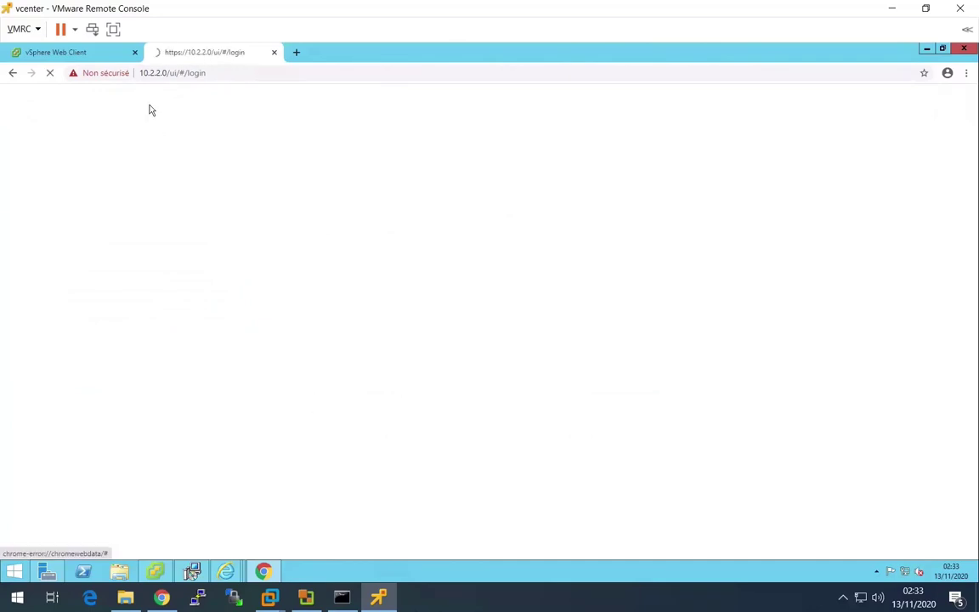
left_click(79, 57)
left_click(491, 218)
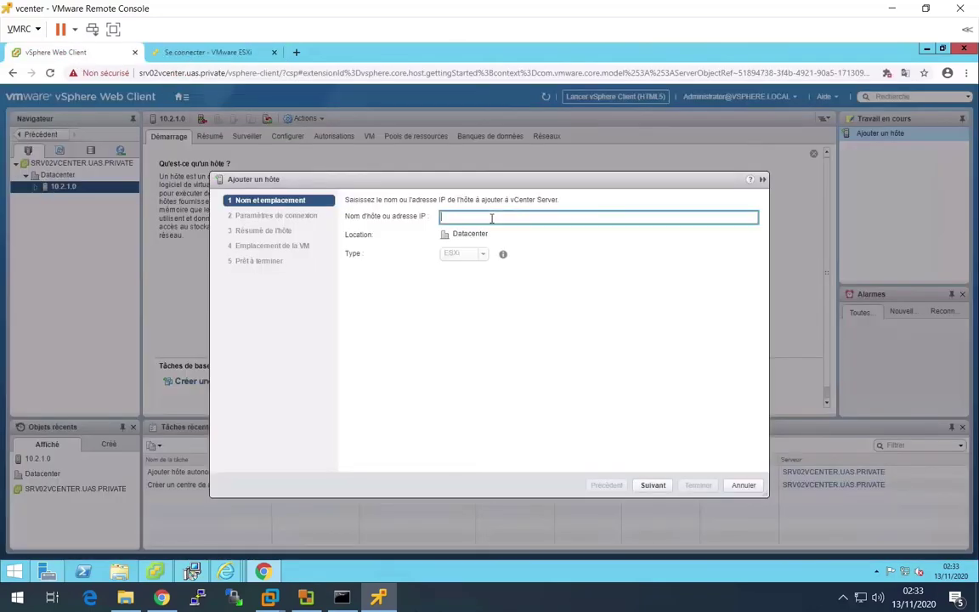
- Enter host 10.2.2.0 with root credentials and trust its certificate
type("10.2.2.0")
key("Return")
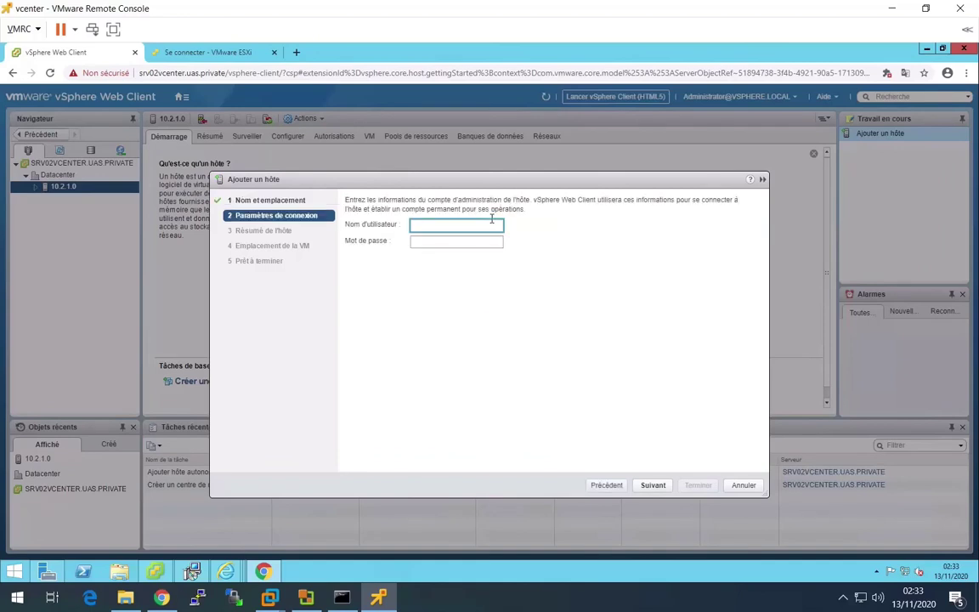
type("roo")
key("BackSpace")
key("BackSpace")
key("Tab")
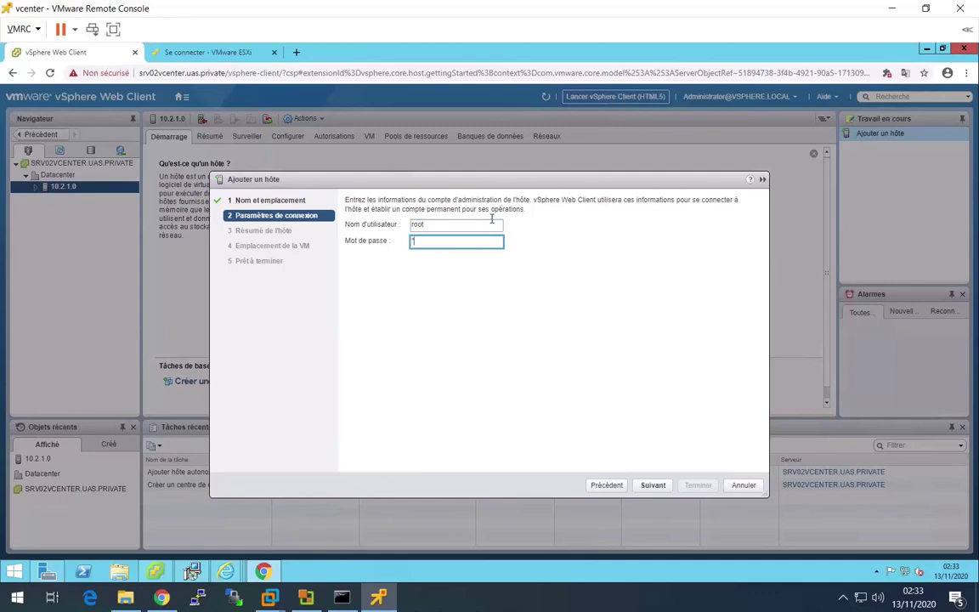
key("Return")
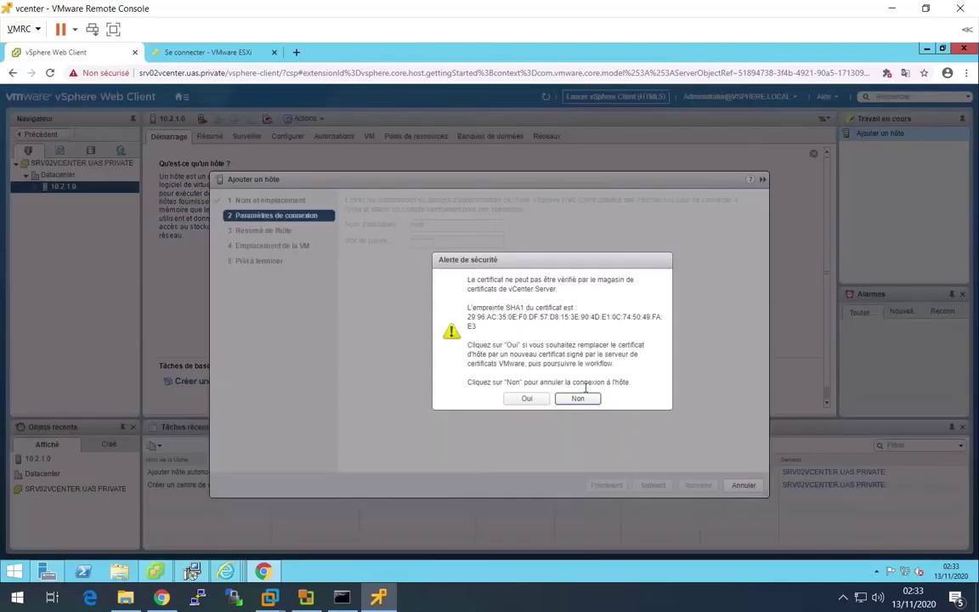
left_click(526, 398)
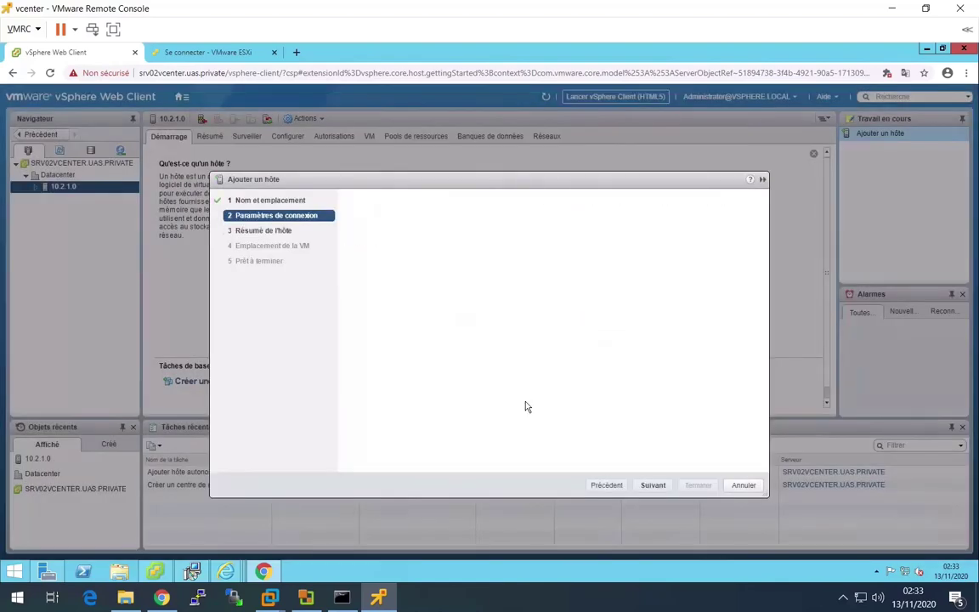
- Keep the evaluation licence, disabled lockdown and Datacenter location, then finish adding 10.2.2.0
left_click(652, 487)
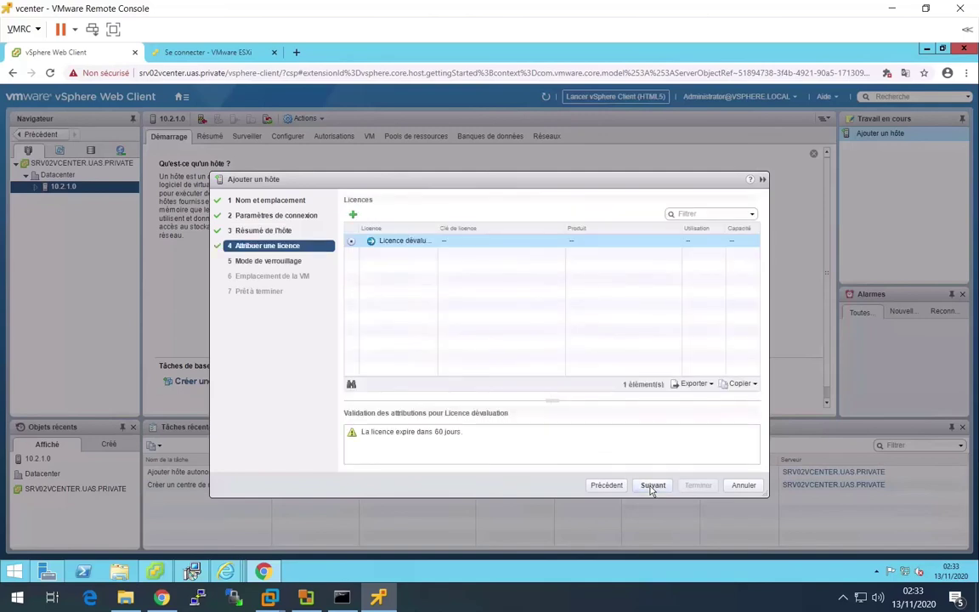
left_click(652, 486)
left_click(652, 486)
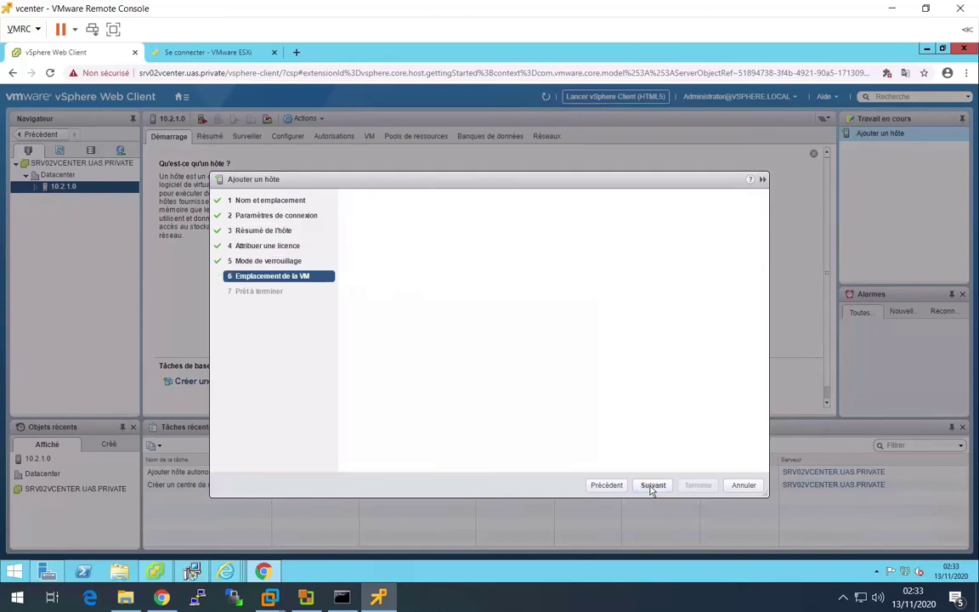
left_click(652, 487)
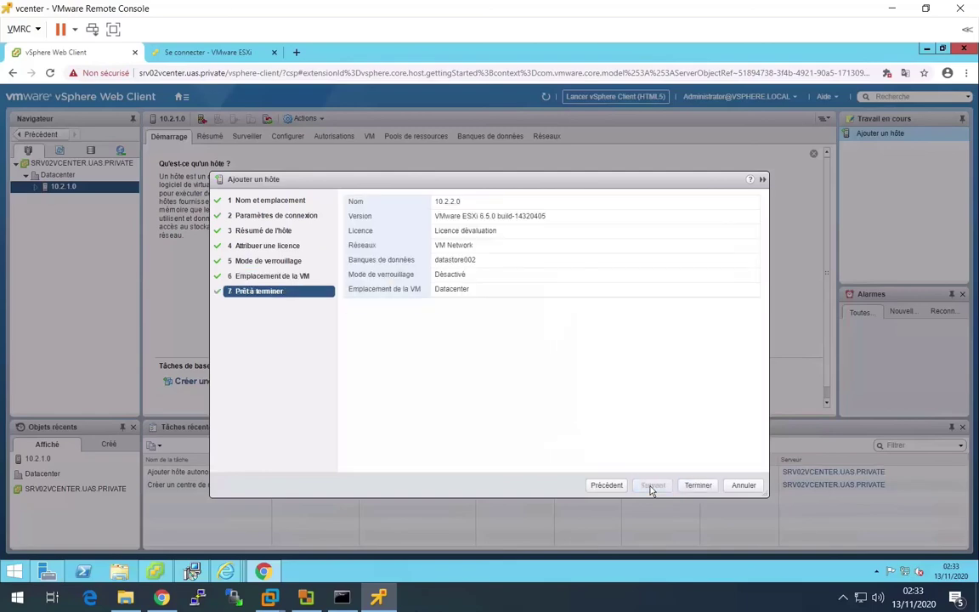
left_click(697, 485)
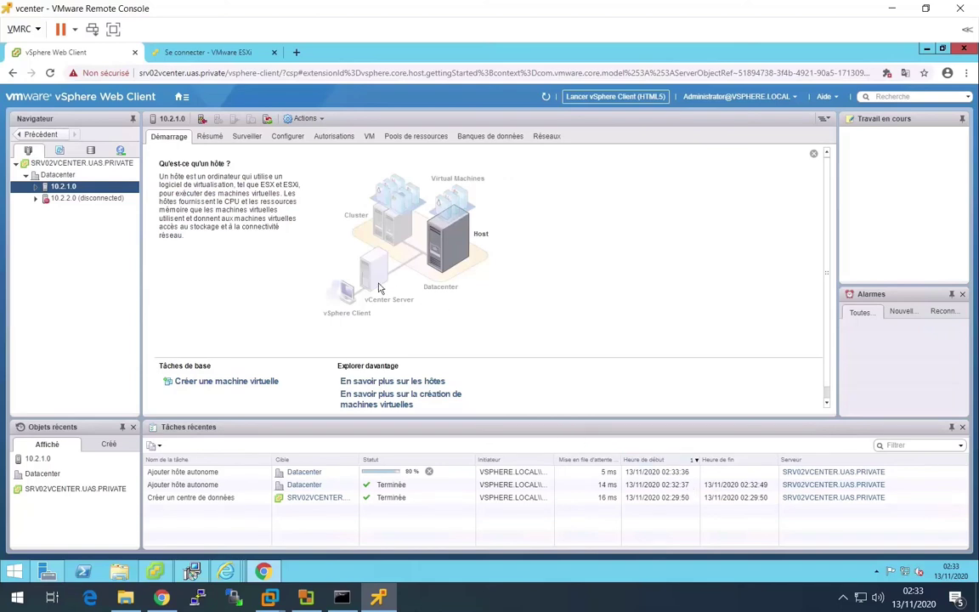
- Load host 10.2.3.0's page in the ESXi tab past the certificate warning, then return to vSphere
left_click(202, 54)
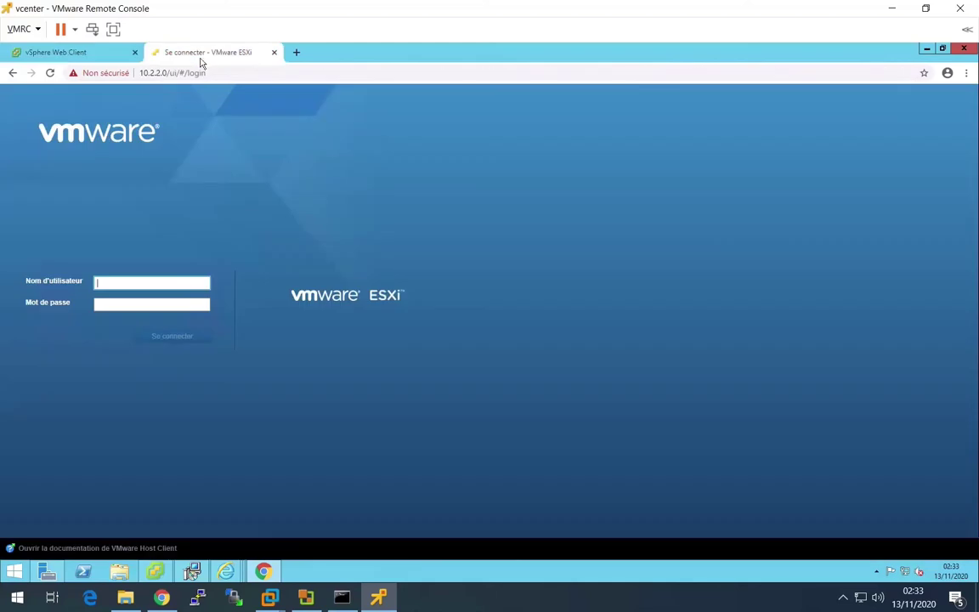
left_click(156, 73)
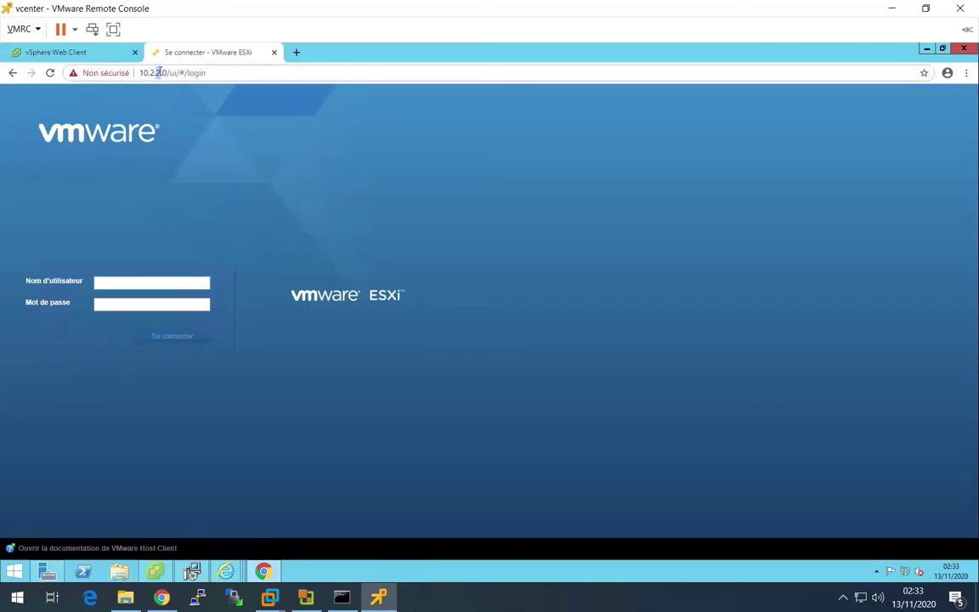
key("Return")
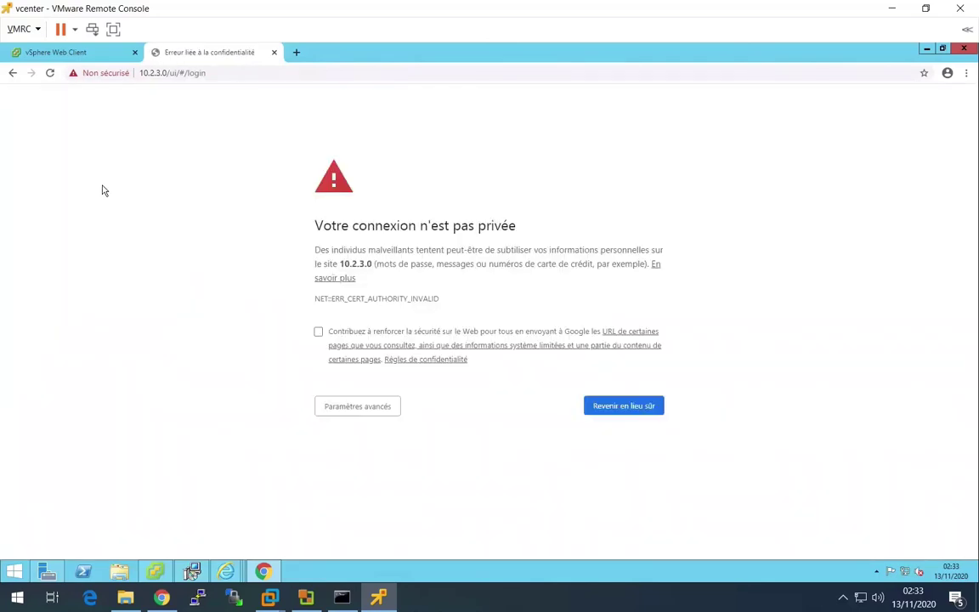
left_click(345, 406)
left_click(366, 510)
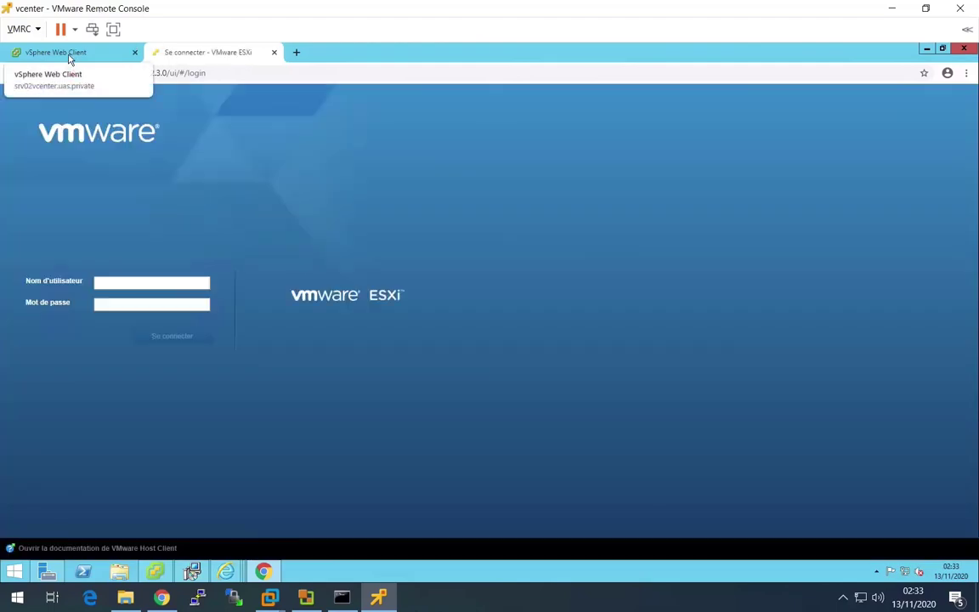
left_click(71, 56)
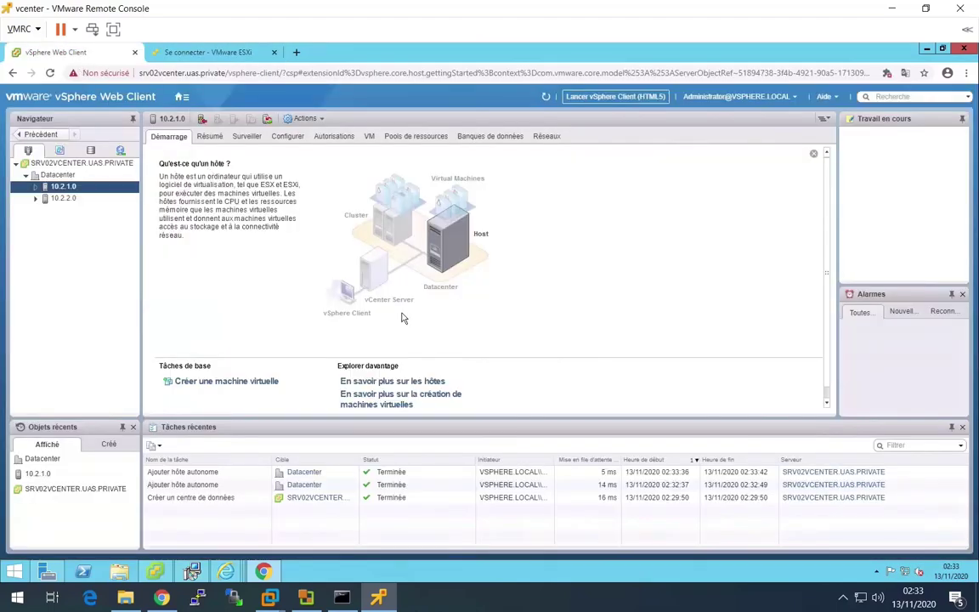
- Start adding host 10.2.3.0 to the Datacenter, logging in as root with its password
right_click(52, 181)
left_click(85, 195)
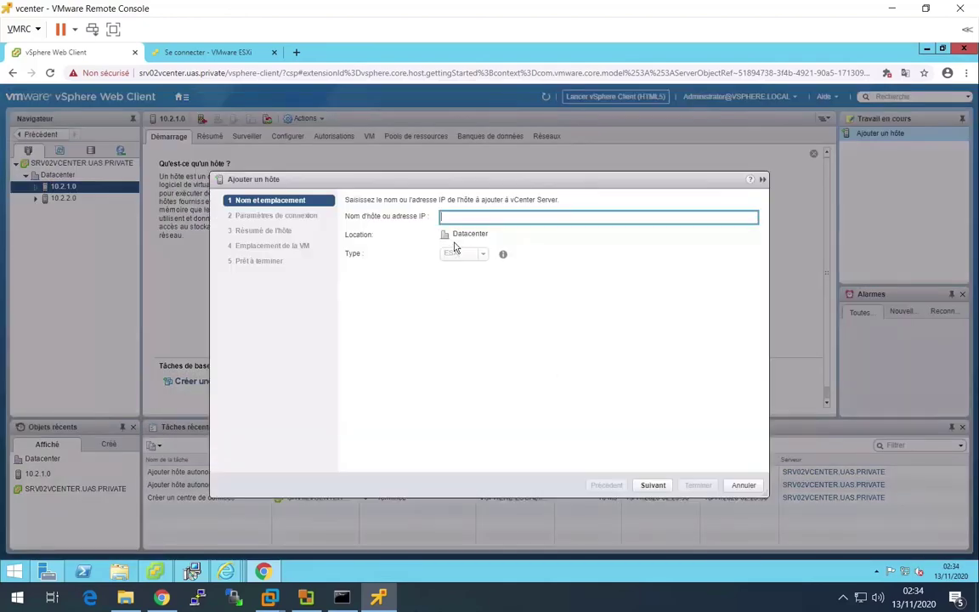
type("10.2.3.0")
key("Return")
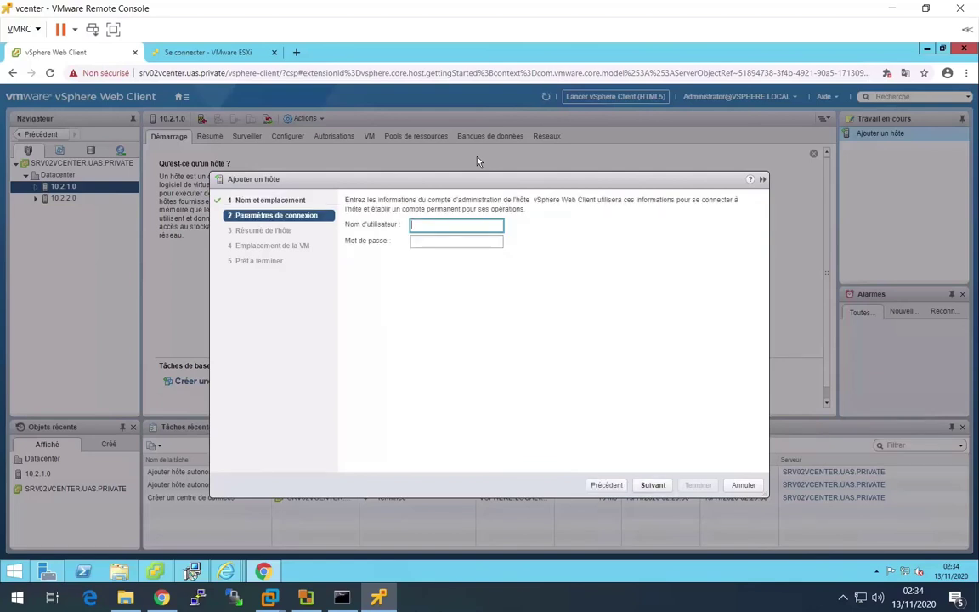
type("root")
key("Tab")
type("*******")
key("Return")
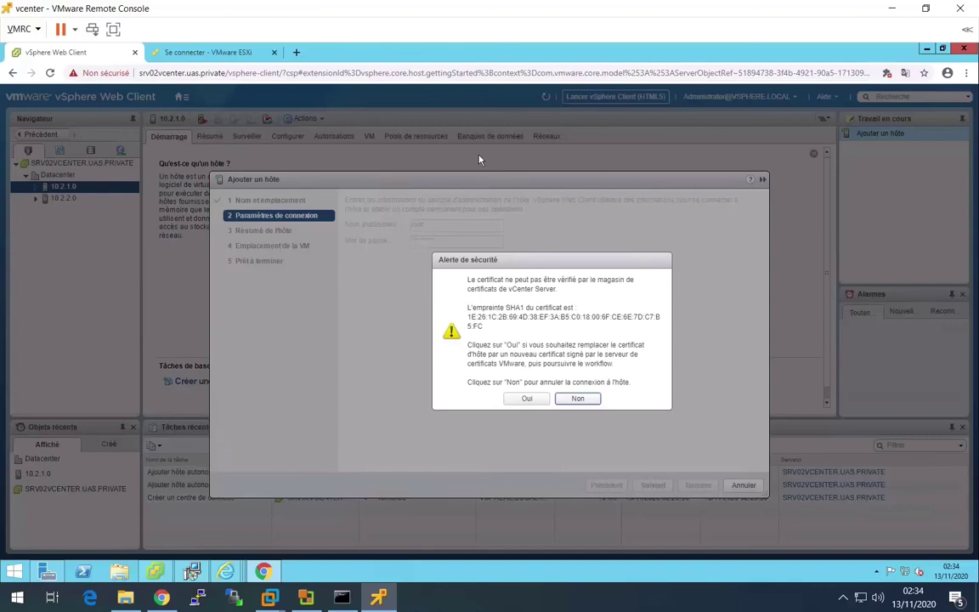
- Trust the host's certificate, keep evaluation licence, lockdown disabled and Datacenter location, then finish
left_click(527, 398)
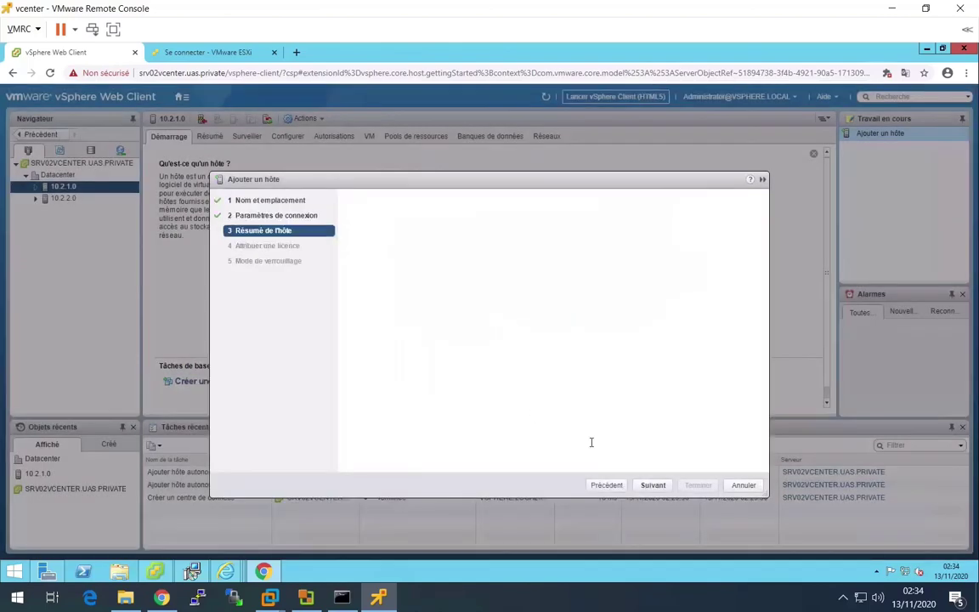
left_click(652, 484)
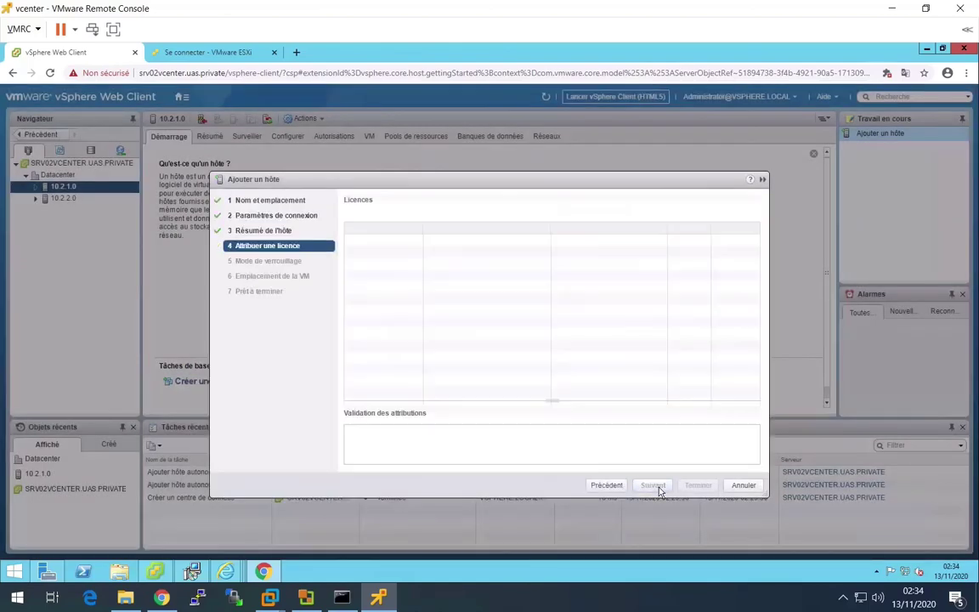
left_click(653, 485)
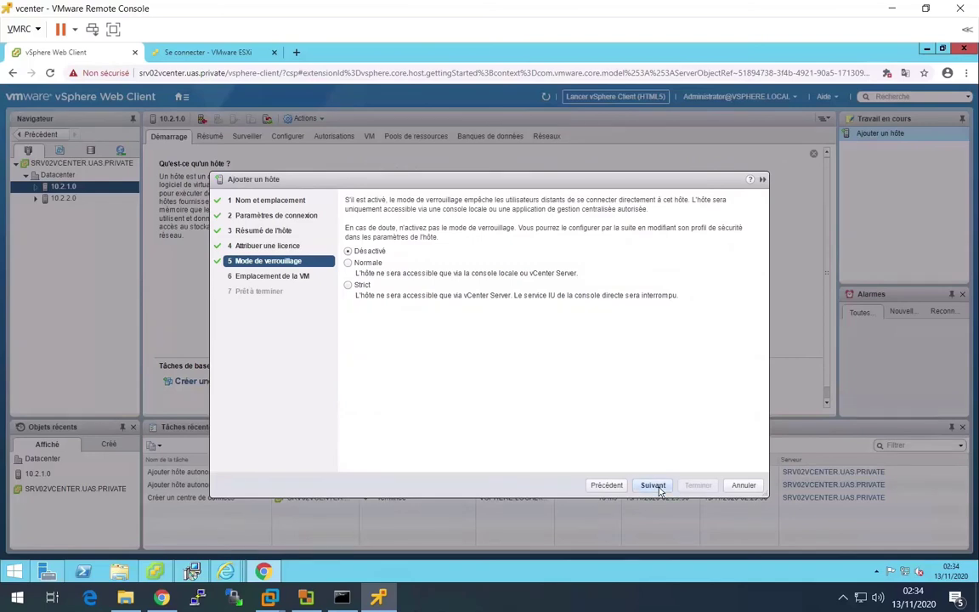
left_click(653, 485)
left_click(653, 486)
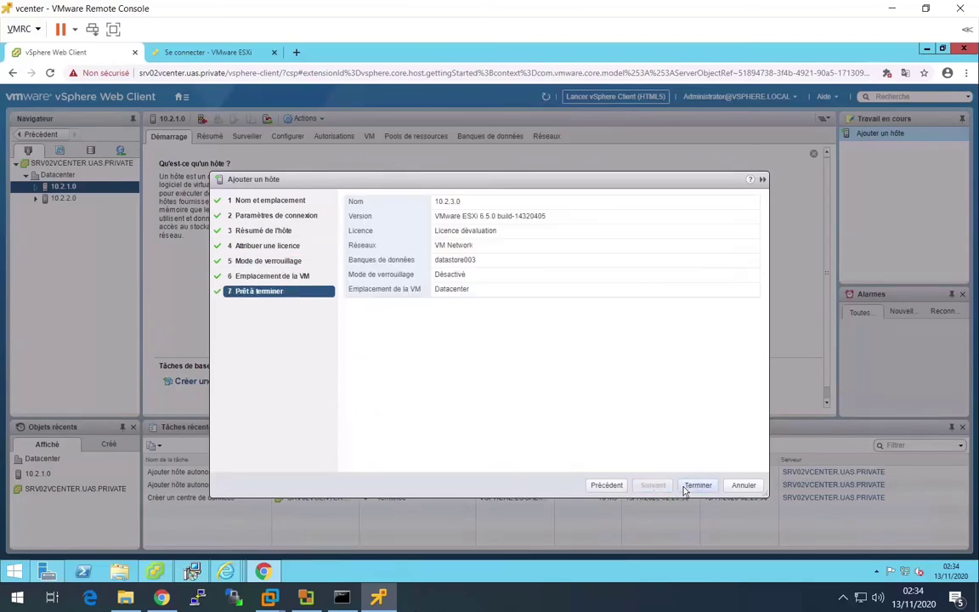
left_click(687, 487)
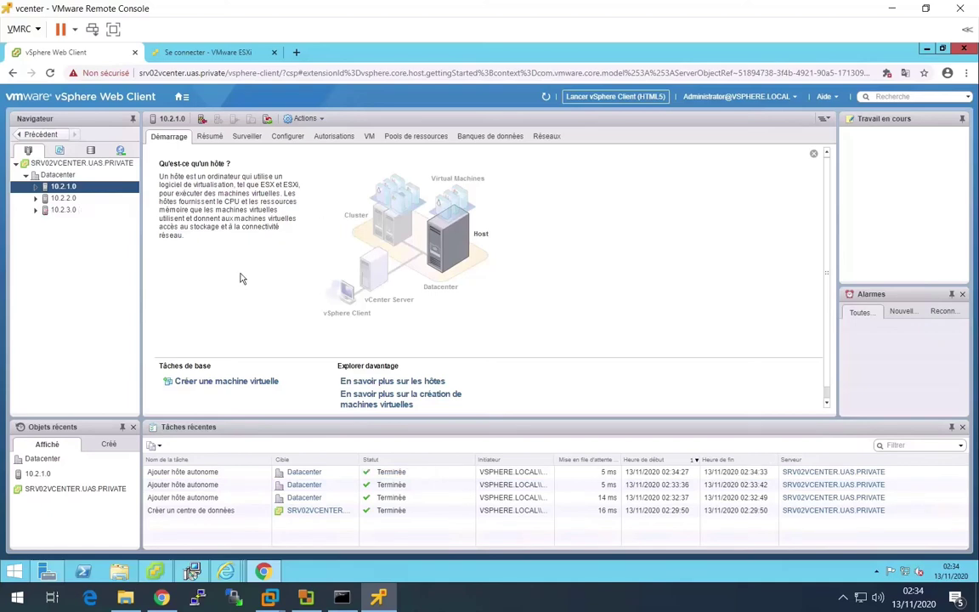
- Review the virtual machines on hosts 10.2.1.0 and 10.2.3.0, then across the Datacenter
left_click(370, 134)
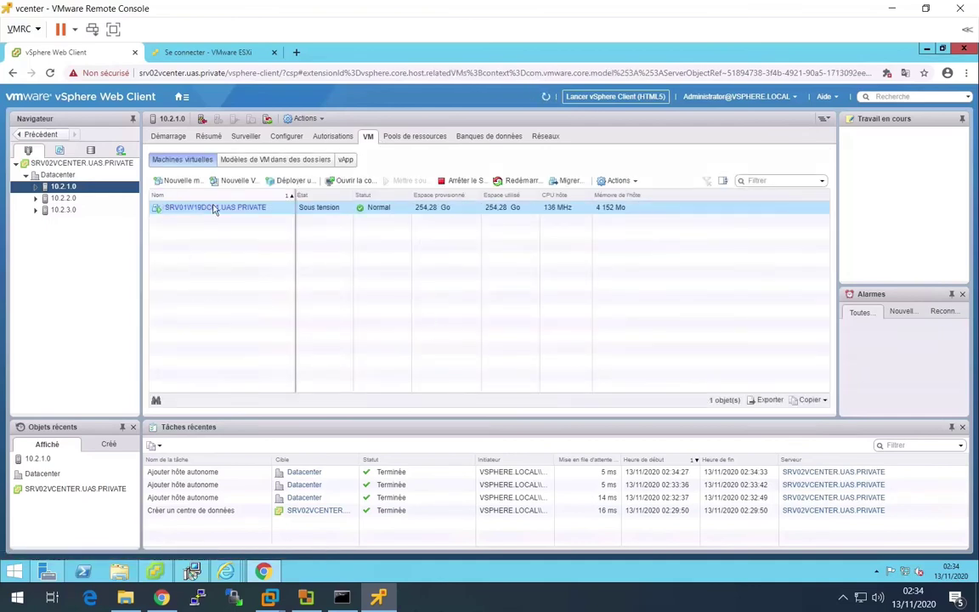
left_click(63, 209)
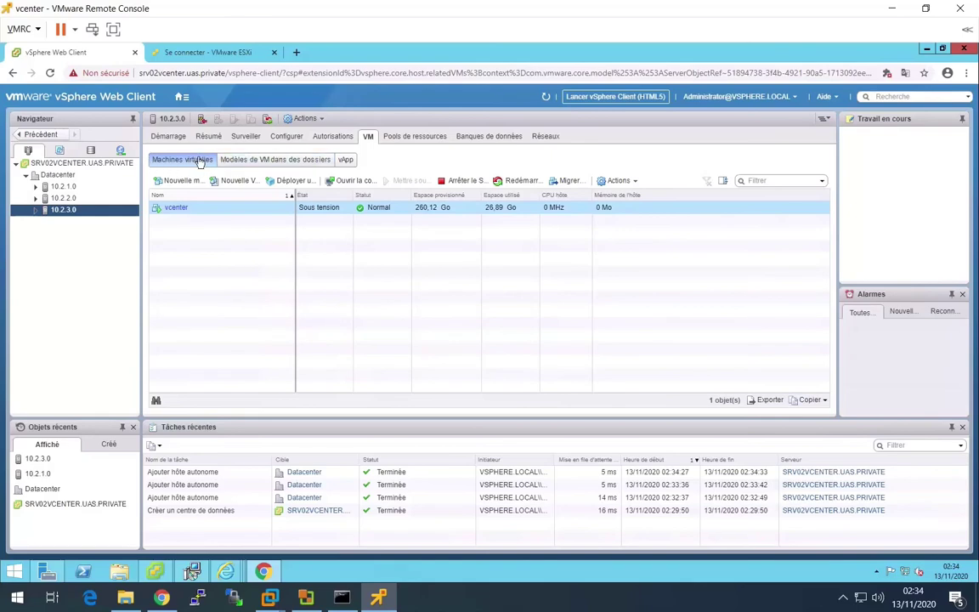
left_click(80, 163)
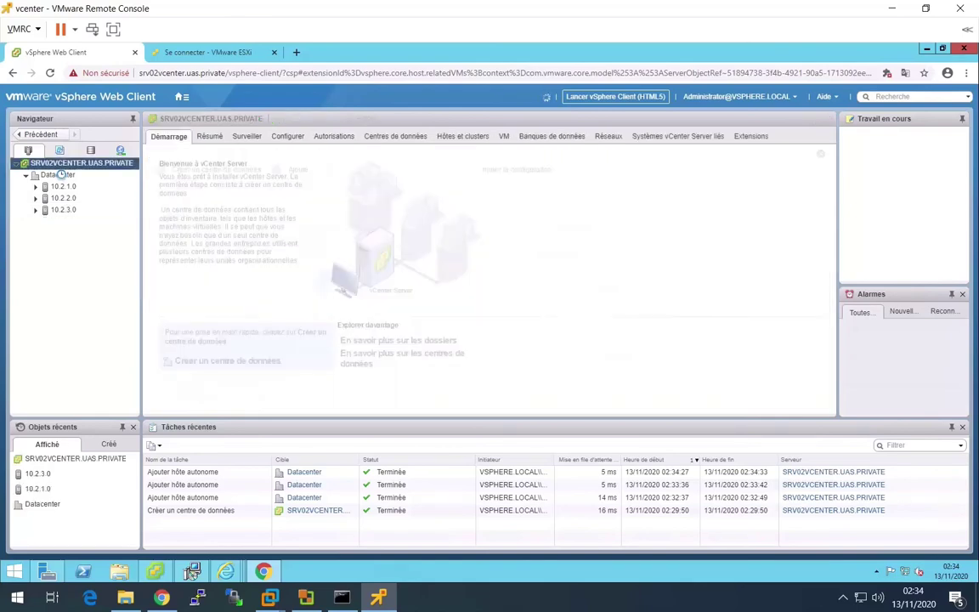
left_click(58, 174)
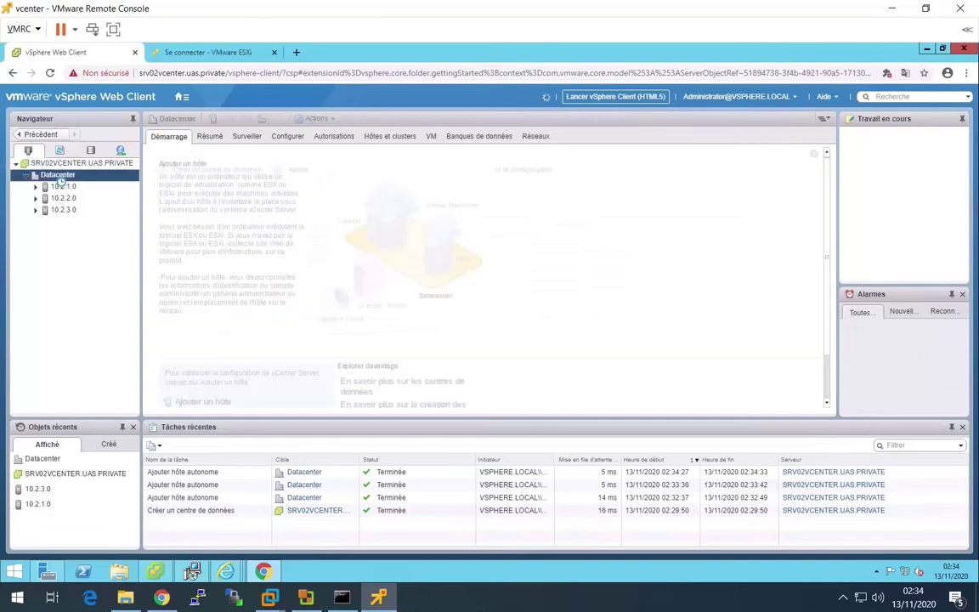
left_click(431, 138)
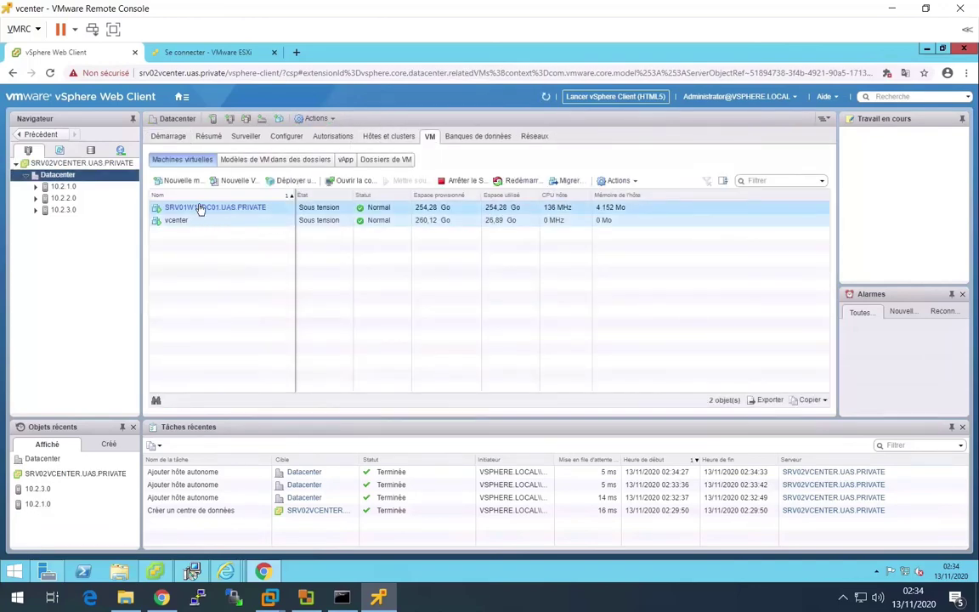
- List the Datacenter's datastore001–003 and expand hosts 10.2.1.0 and 10.2.3.0 to show their VMs
left_click(475, 138)
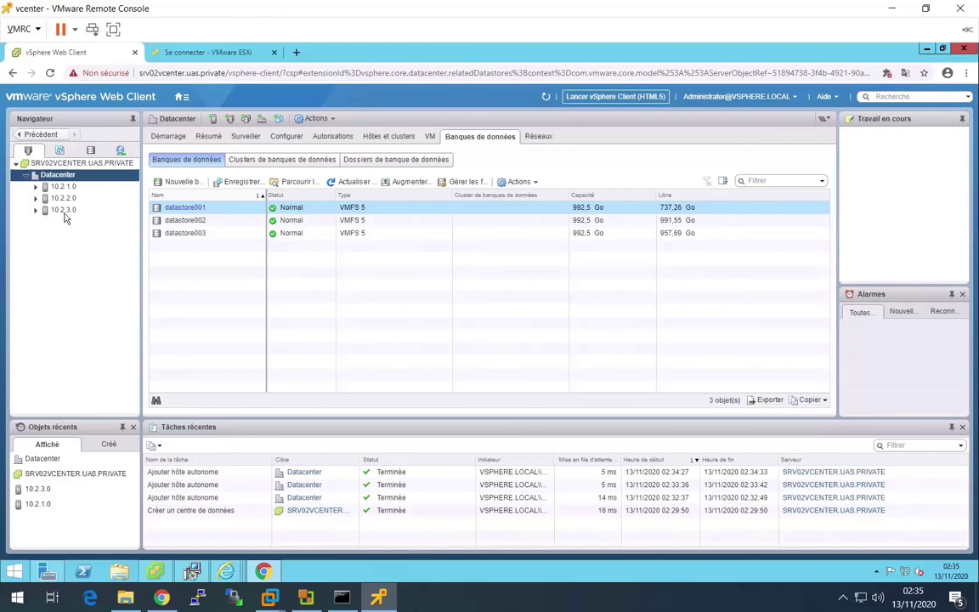
left_click(35, 186)
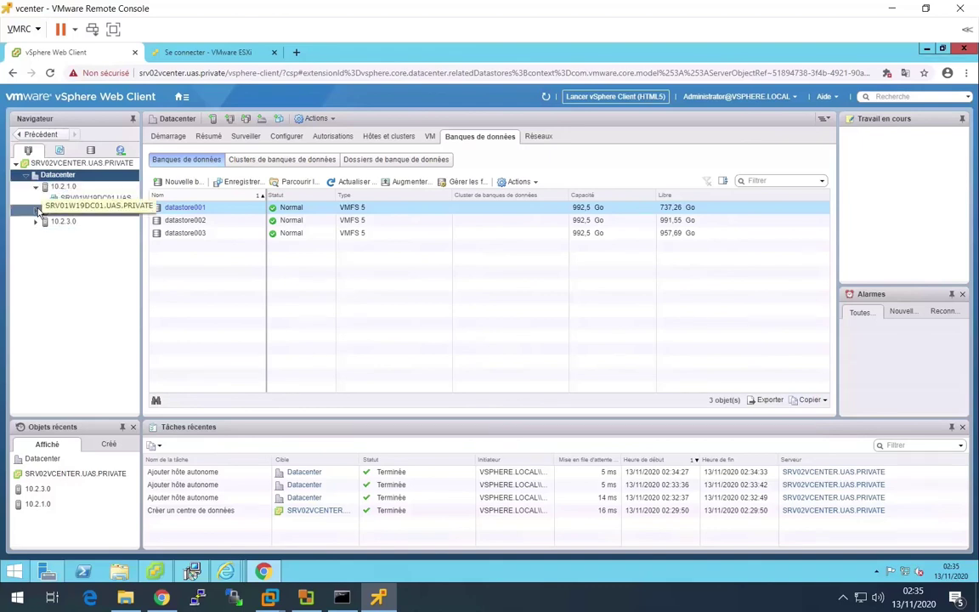
double_click(63, 221)
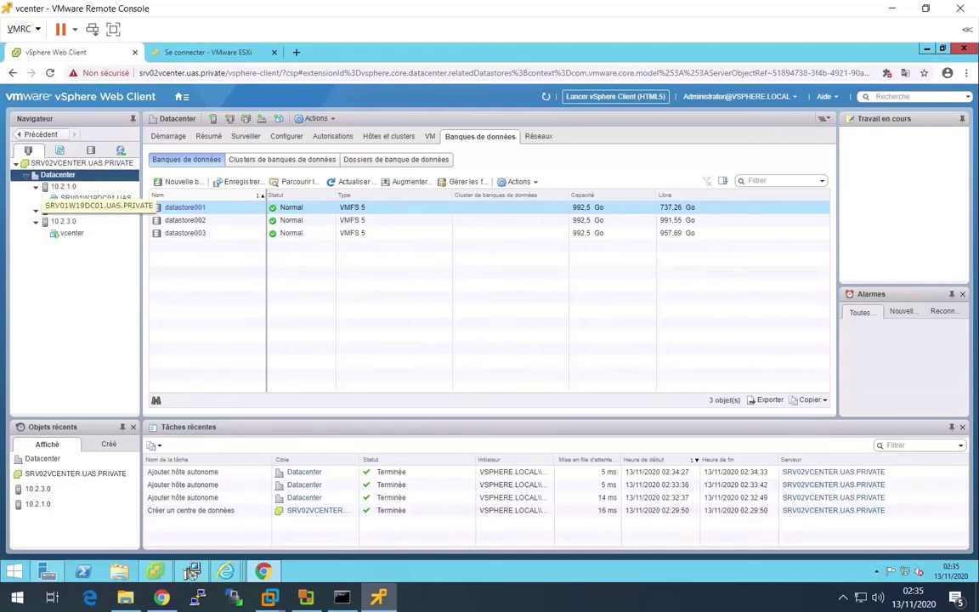